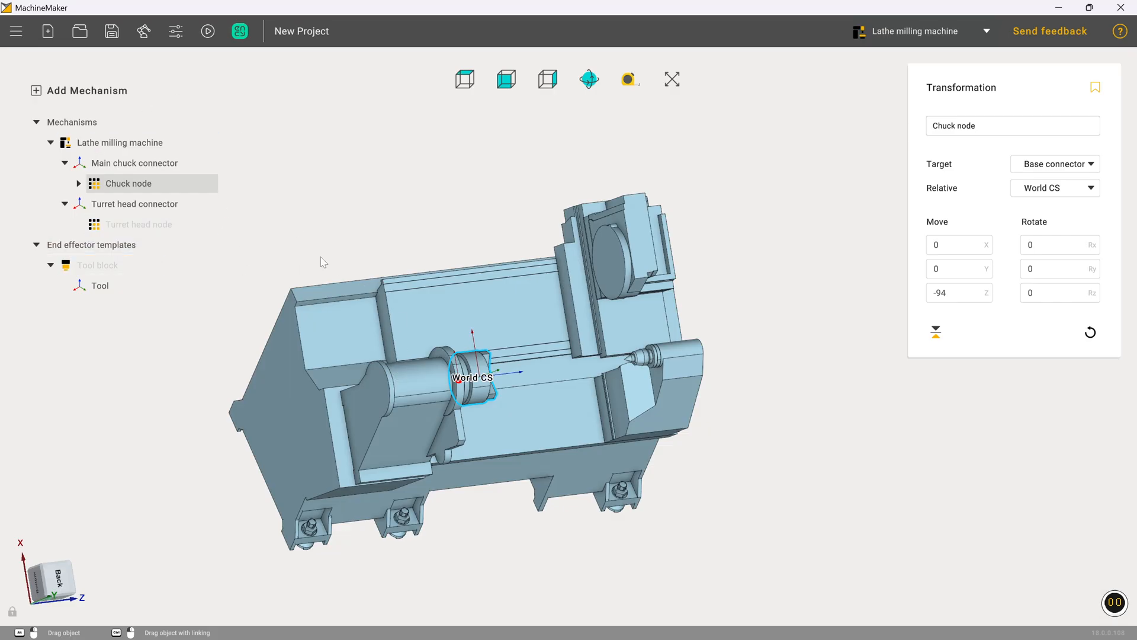
Step: Load Tool - Mill.osd from the Twin Turret Mill-Turn Machine folder as the tool block model
left_click(111, 270)
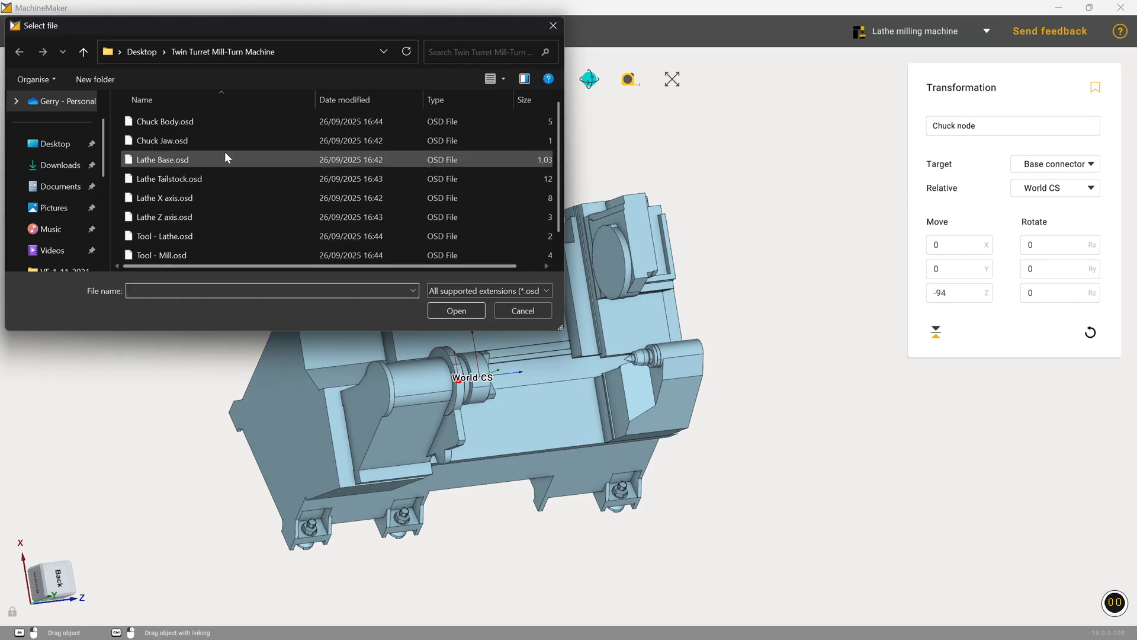
scroll(217, 148, "down", 1)
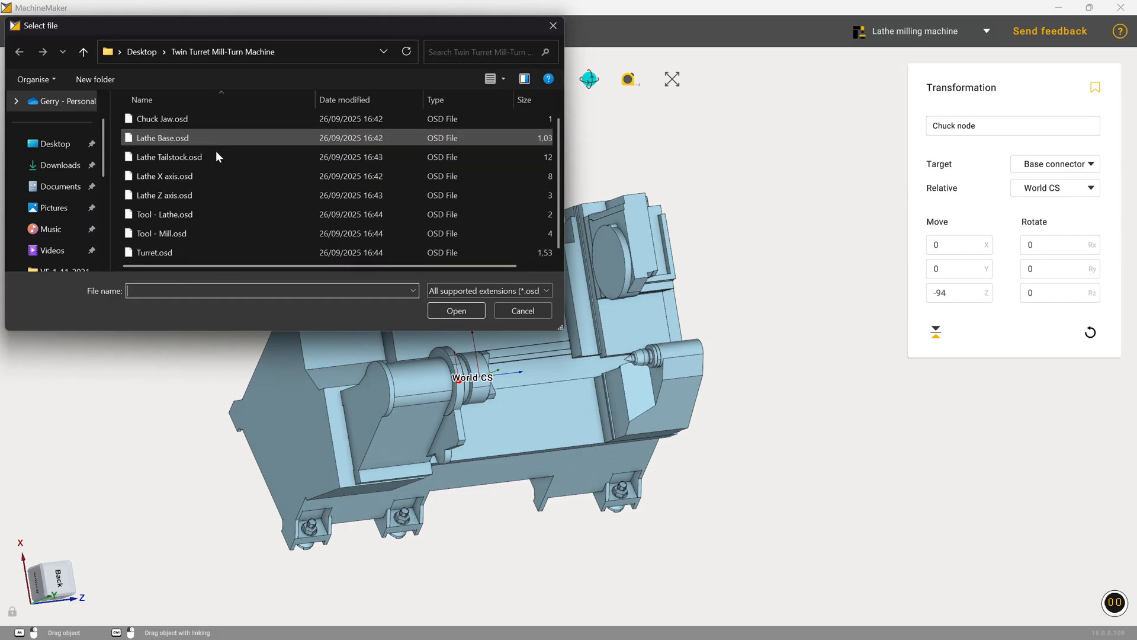
left_click(189, 231)
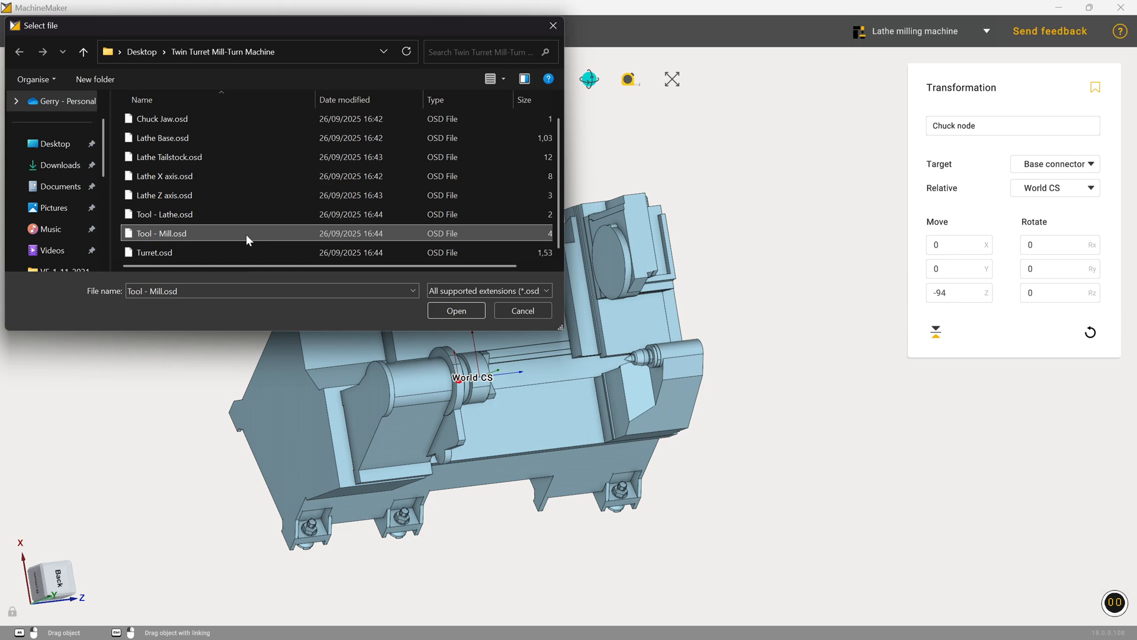
left_click(455, 311)
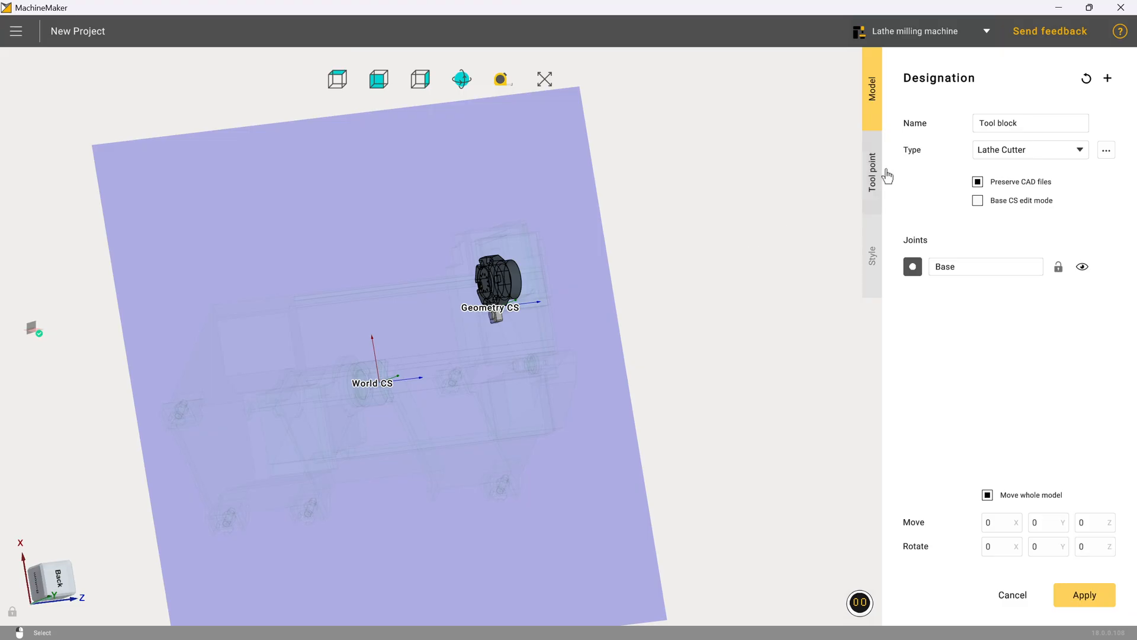
Step: Set the tool block's type to Mill Tool
left_click(1029, 155)
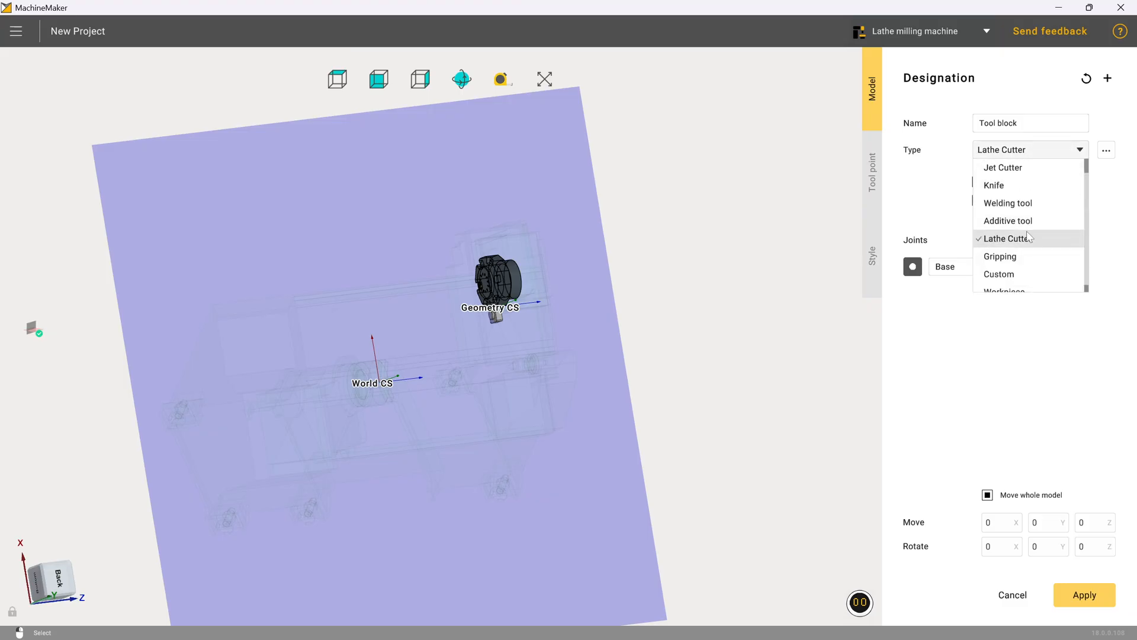
scroll(1029, 236, "up", 2)
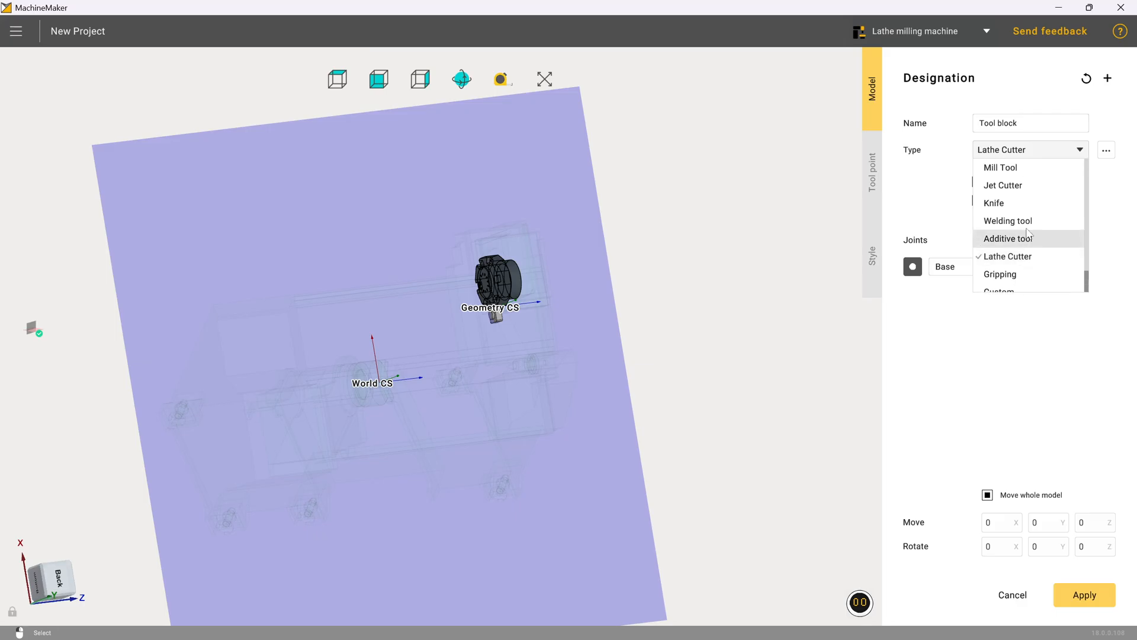
left_click(1007, 168)
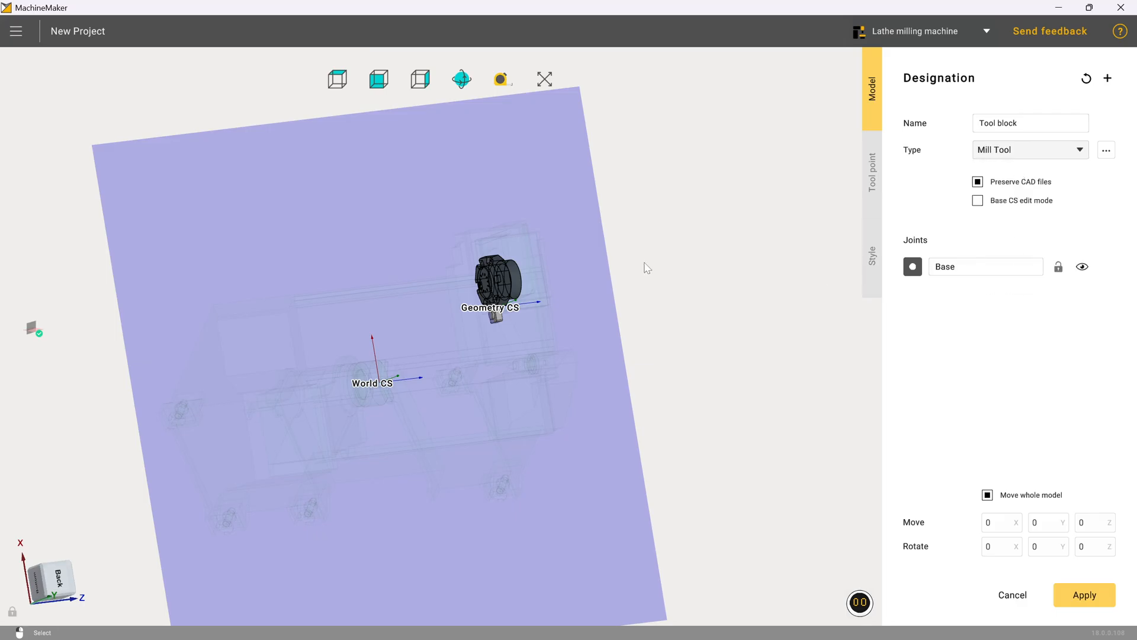
Step: Try to open the tool point settings before assigning any geometry to the Base joint
scroll(515, 319, "up", 5)
scroll(522, 319, "up", 8)
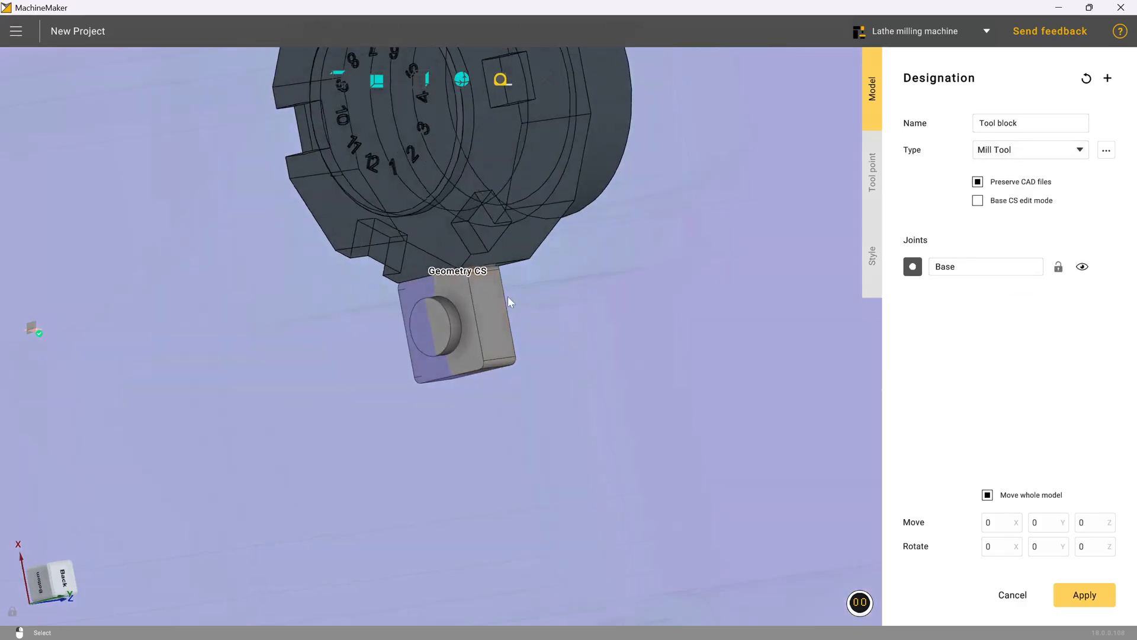
middle_click_drag(444, 277, 513, 274)
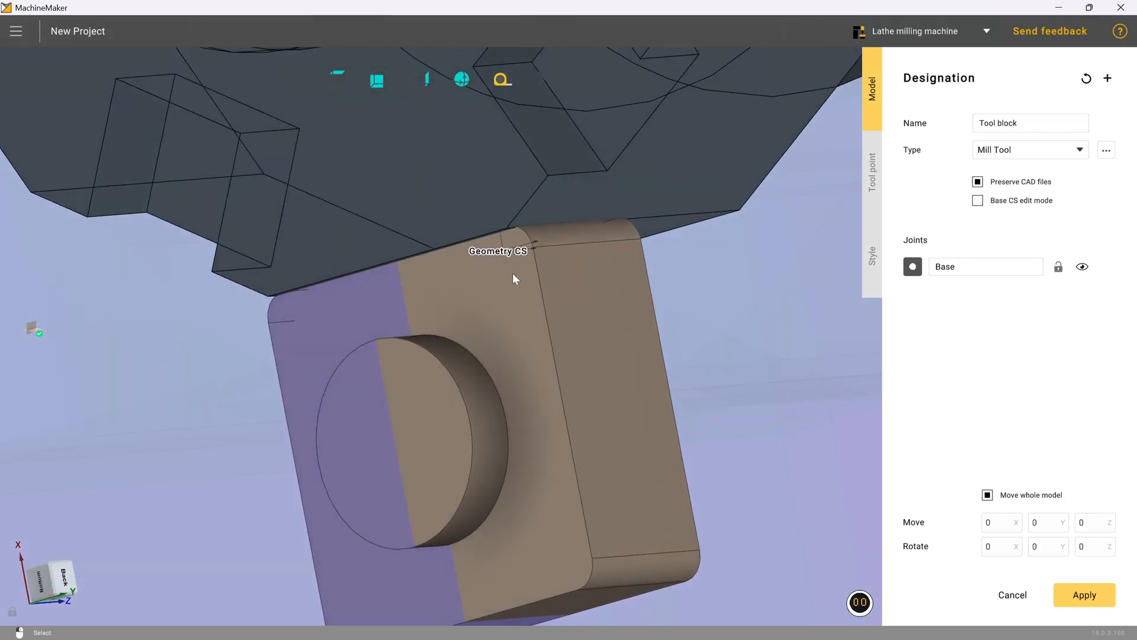
middle_click_drag(518, 228, 417, 240)
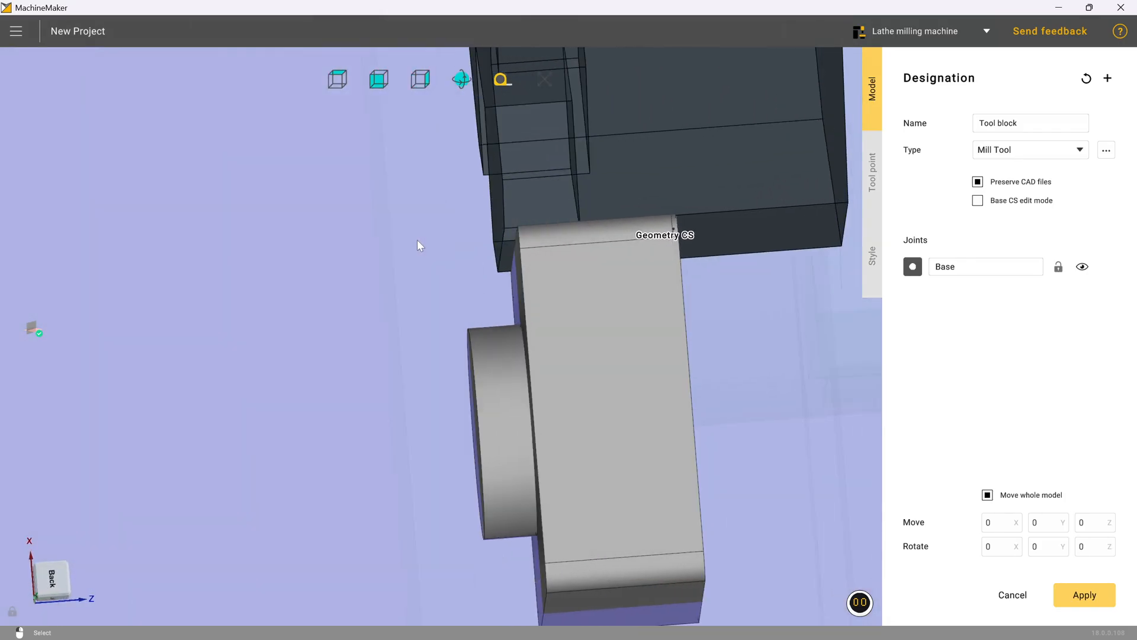
middle_click_drag(524, 268, 588, 214)
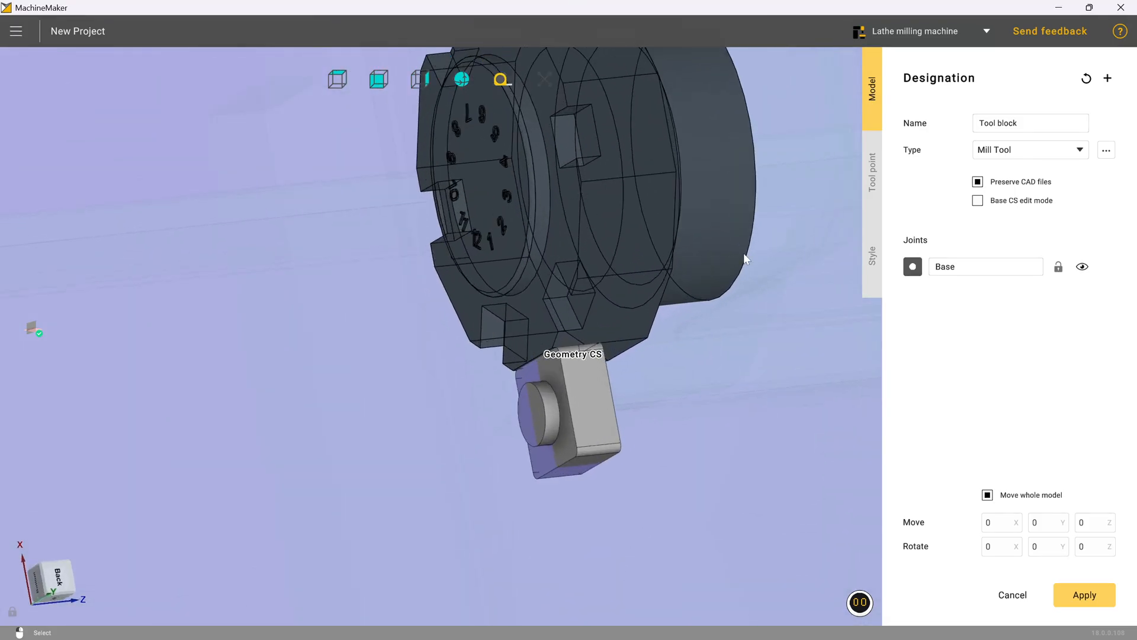
left_click(872, 173)
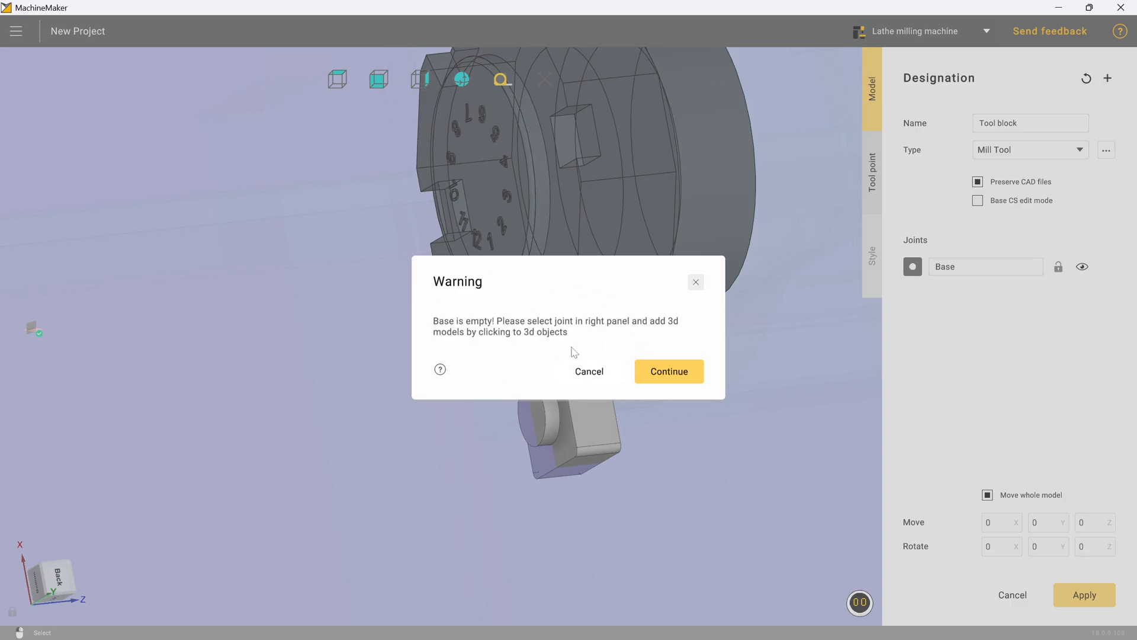
left_click(662, 372)
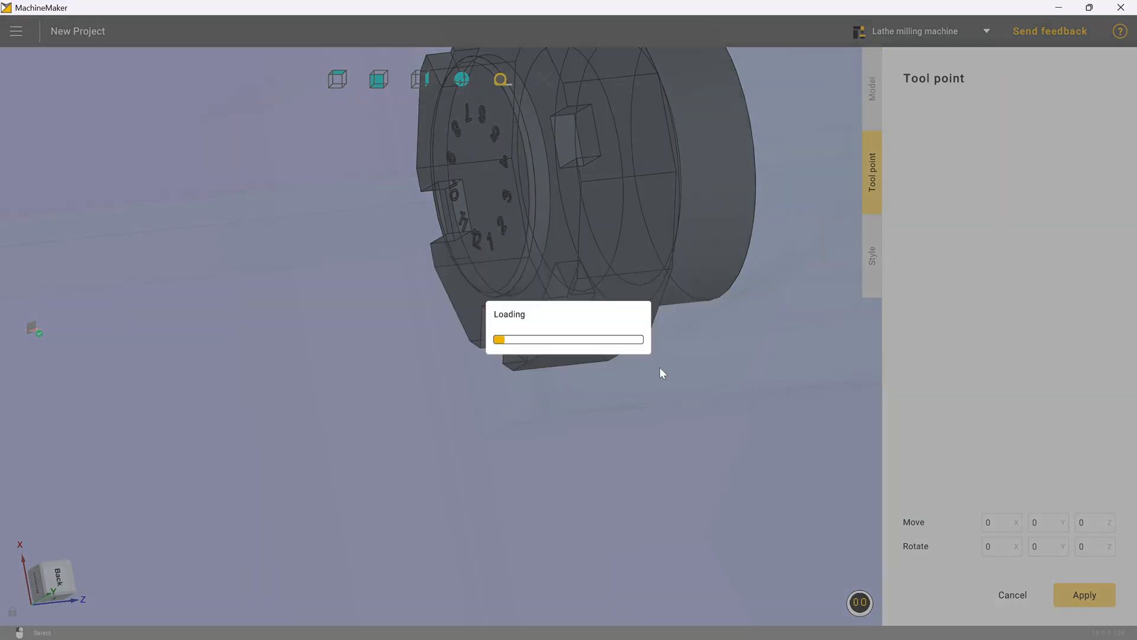
left_click(878, 107)
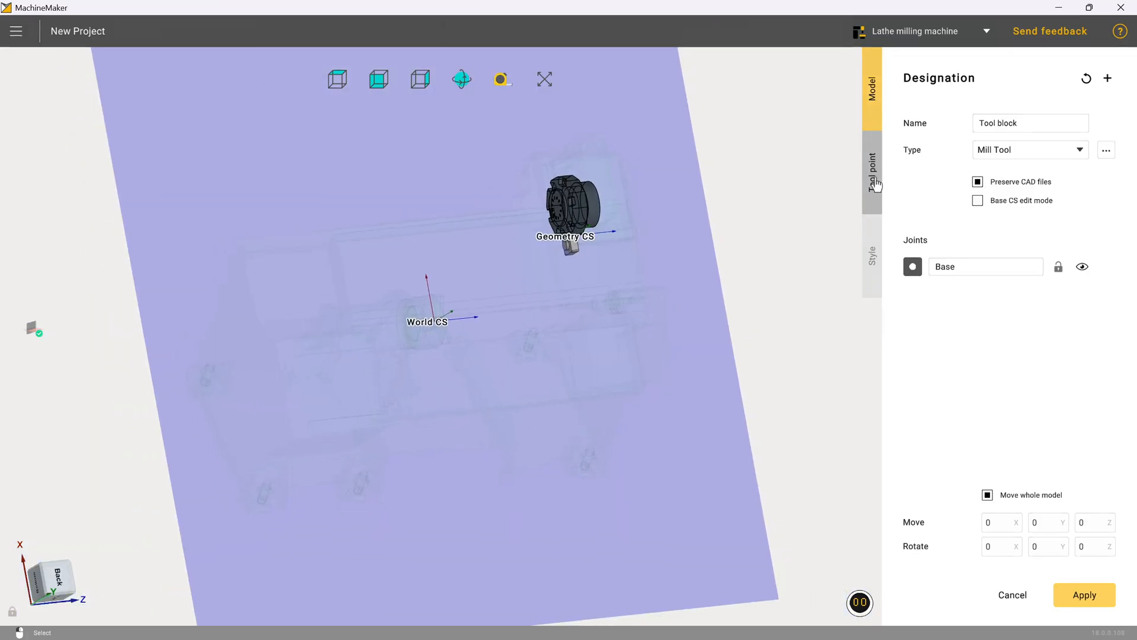
Step: Add the mill tool block model to the Base joint and open the tool point settings
scroll(556, 255, "up", 5)
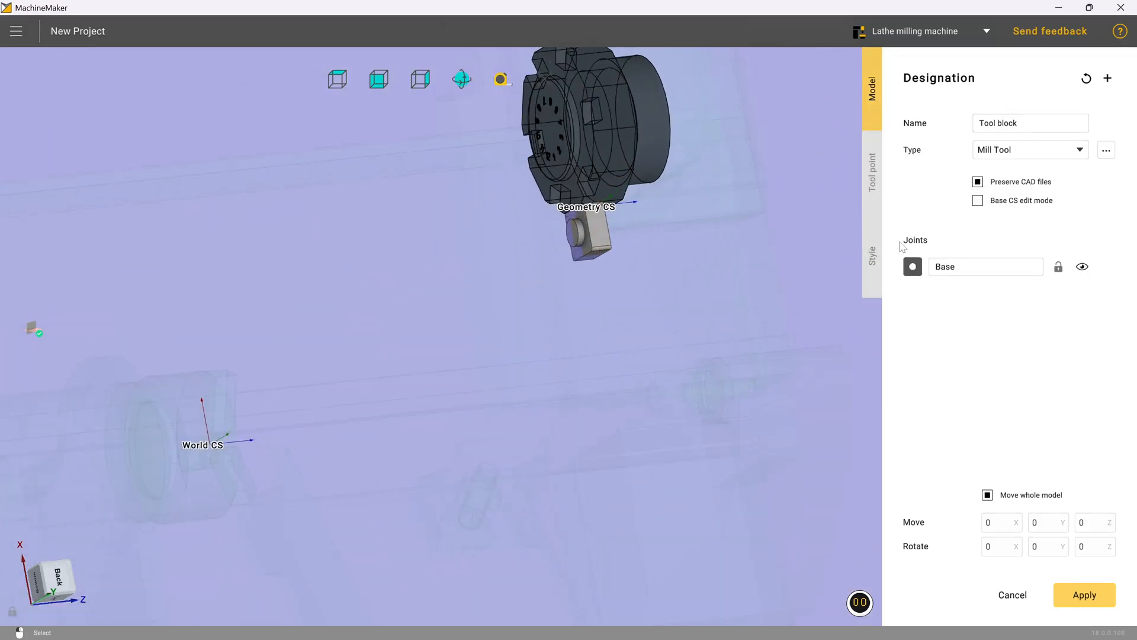
left_click(594, 231)
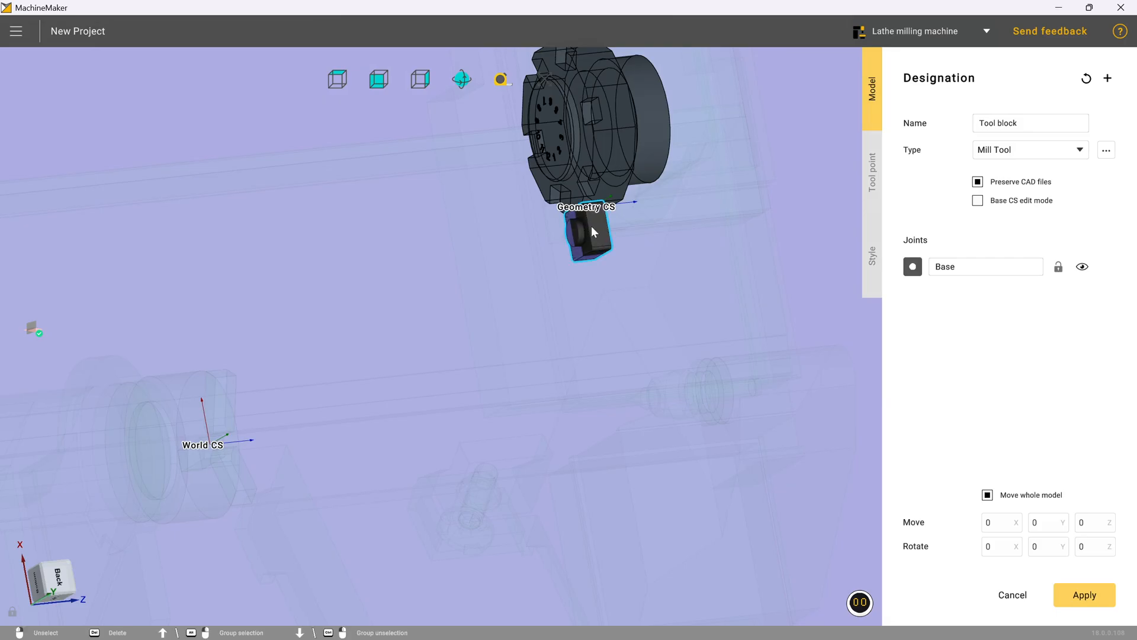
left_click(871, 192)
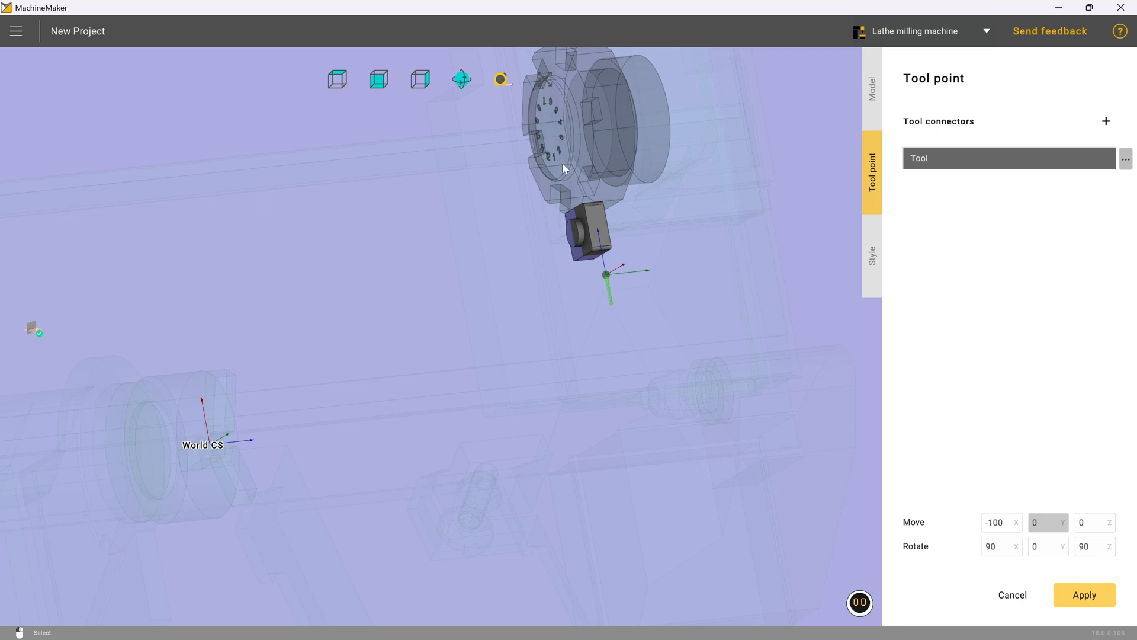
Step: Try dragging the tool connector around the viewport
scroll(559, 204, "up", 5)
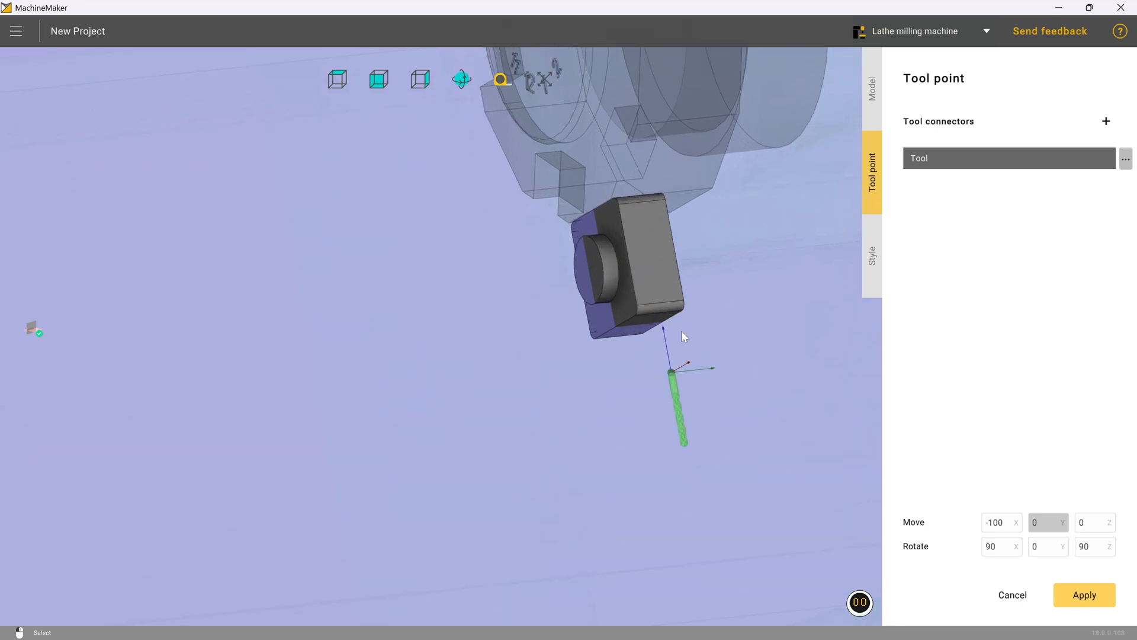
middle_click_drag(681, 331, 708, 324)
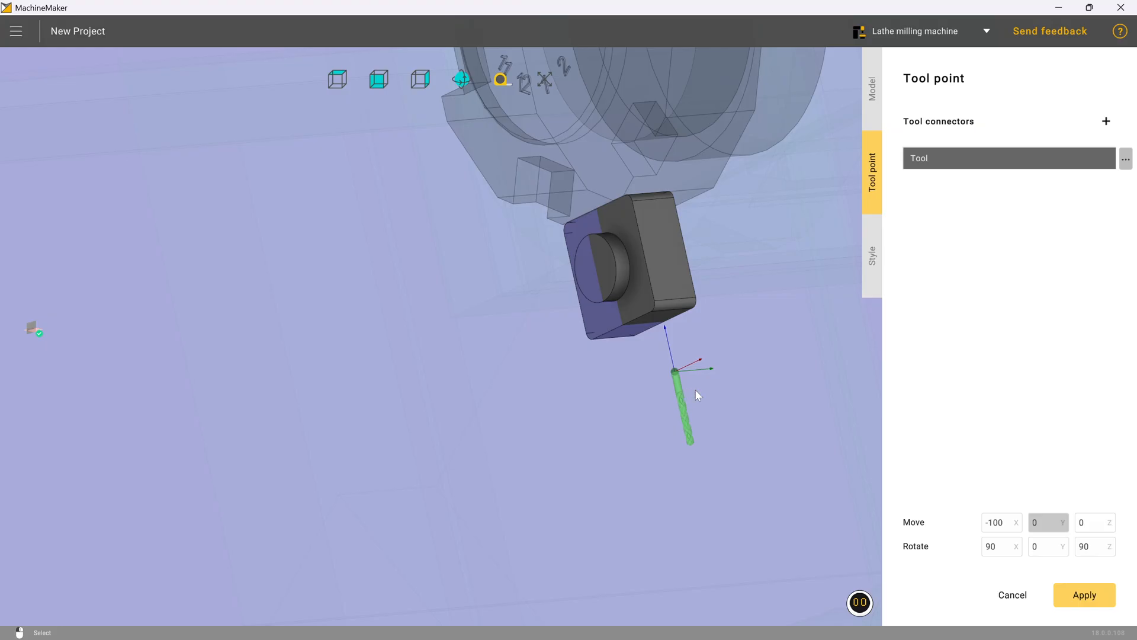
left_click(675, 369)
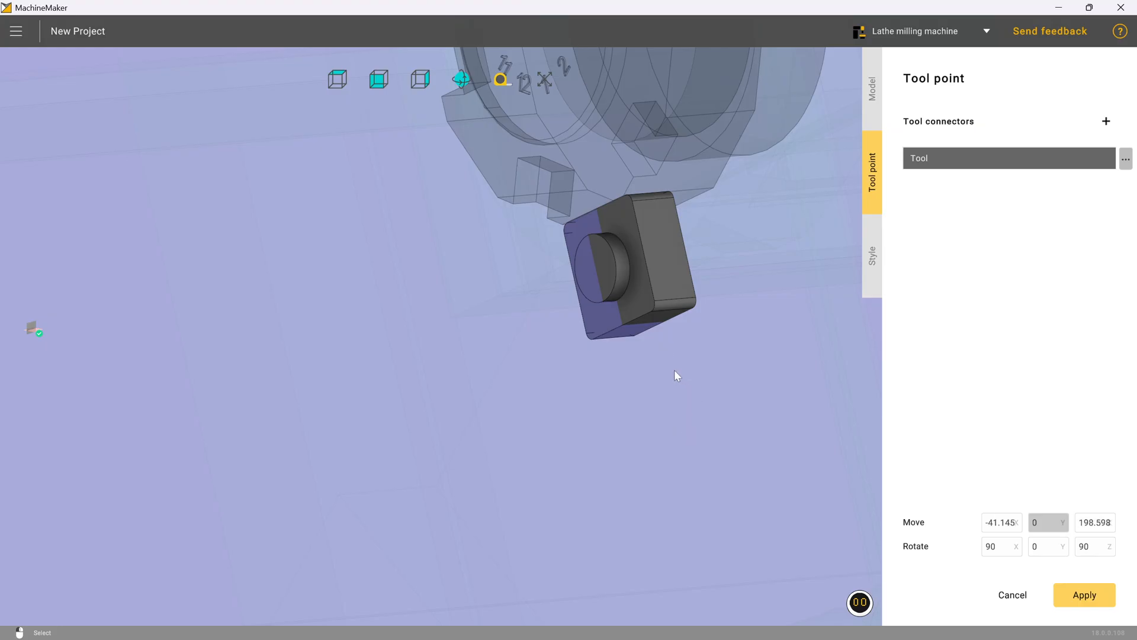
scroll(620, 398, "down", 2)
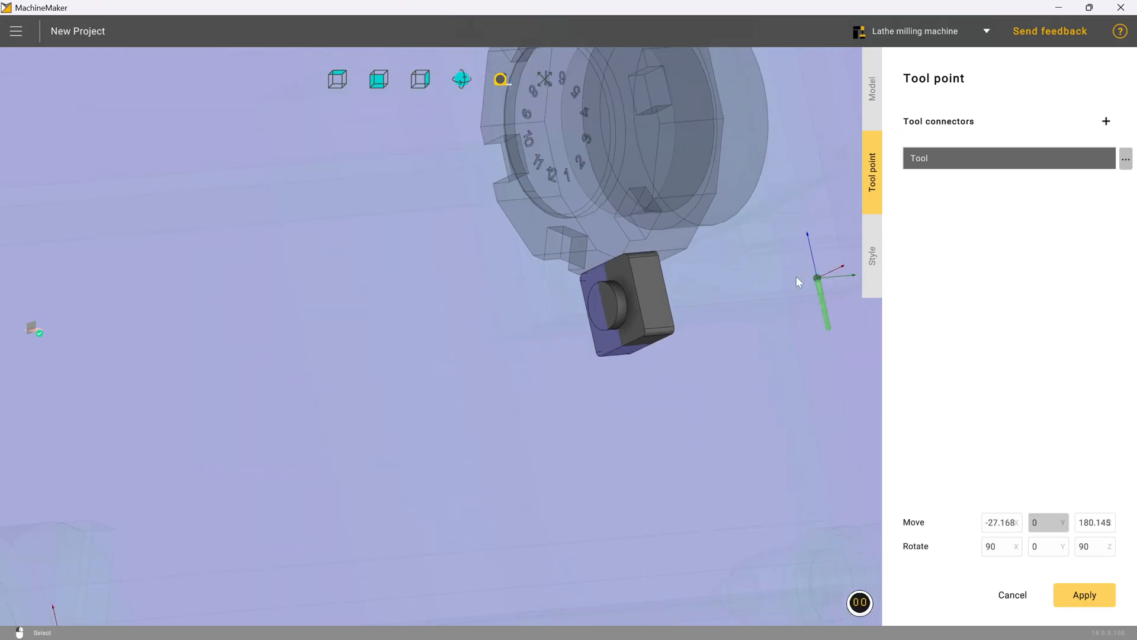
left_click_drag(816, 277, 809, 279)
scroll(528, 377, "down", 4)
scroll(788, 284, "up", 2)
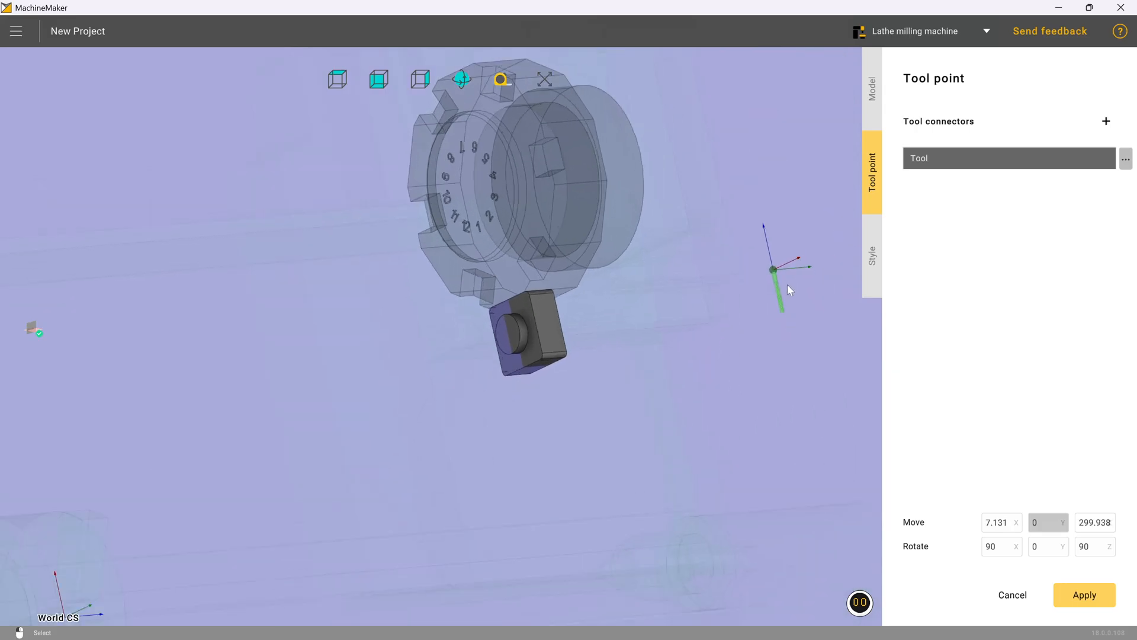
left_click(772, 270)
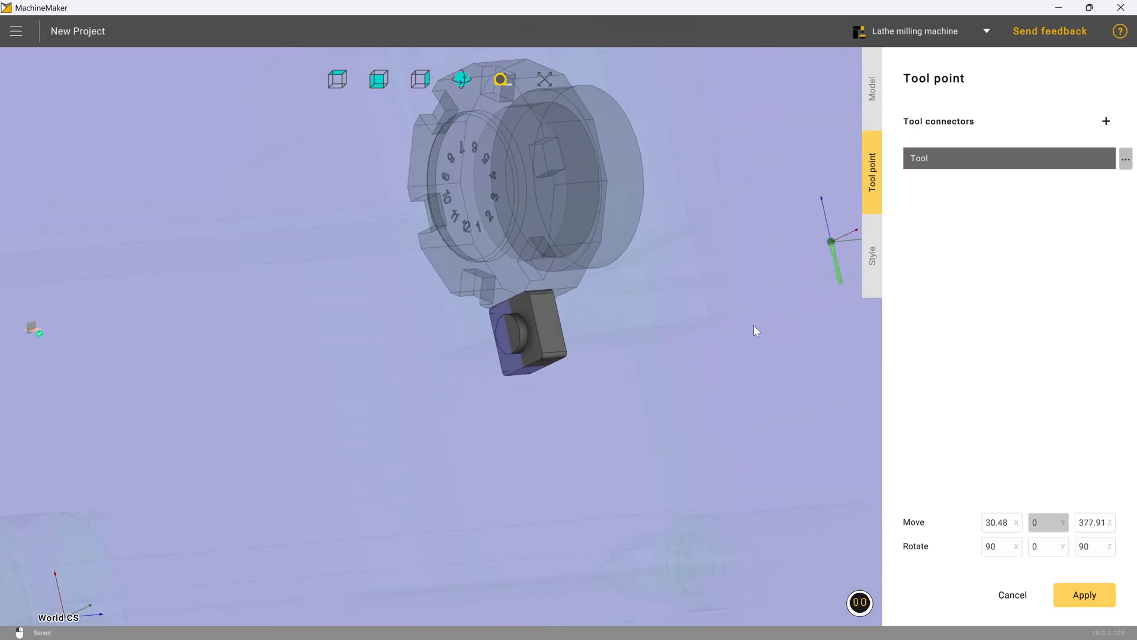
Step: Reset the tool connector's X and Z move values to 0, then drag it onto the tool's disc face at X -35, Z -40
double_click(997, 522)
type("0")
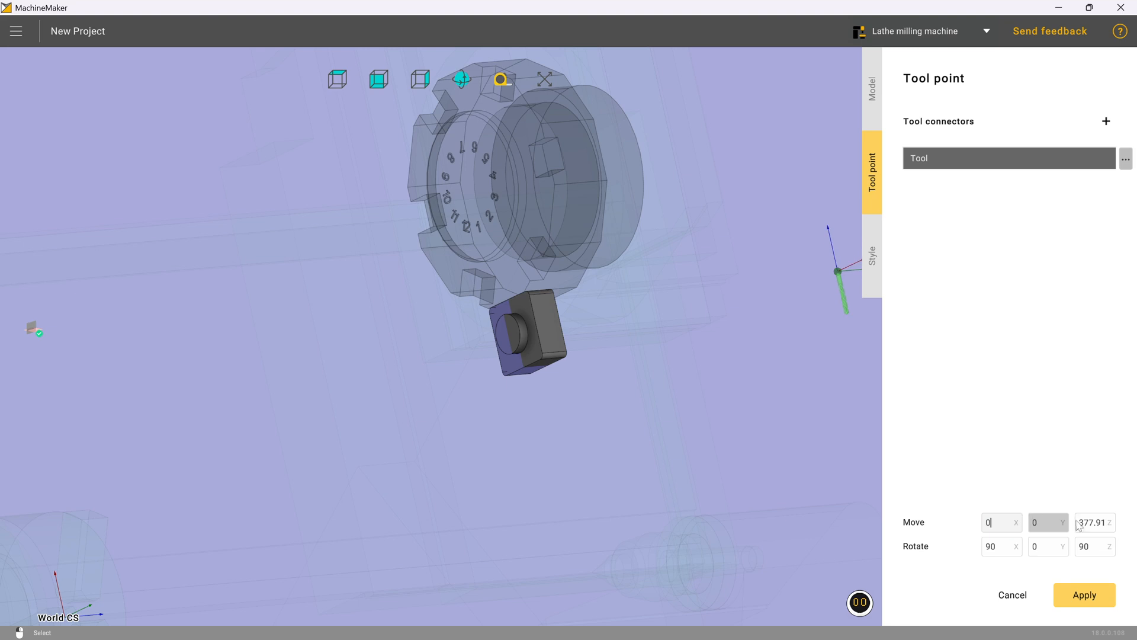
double_click(1092, 522)
type("0")
scroll(556, 347, "up", 3)
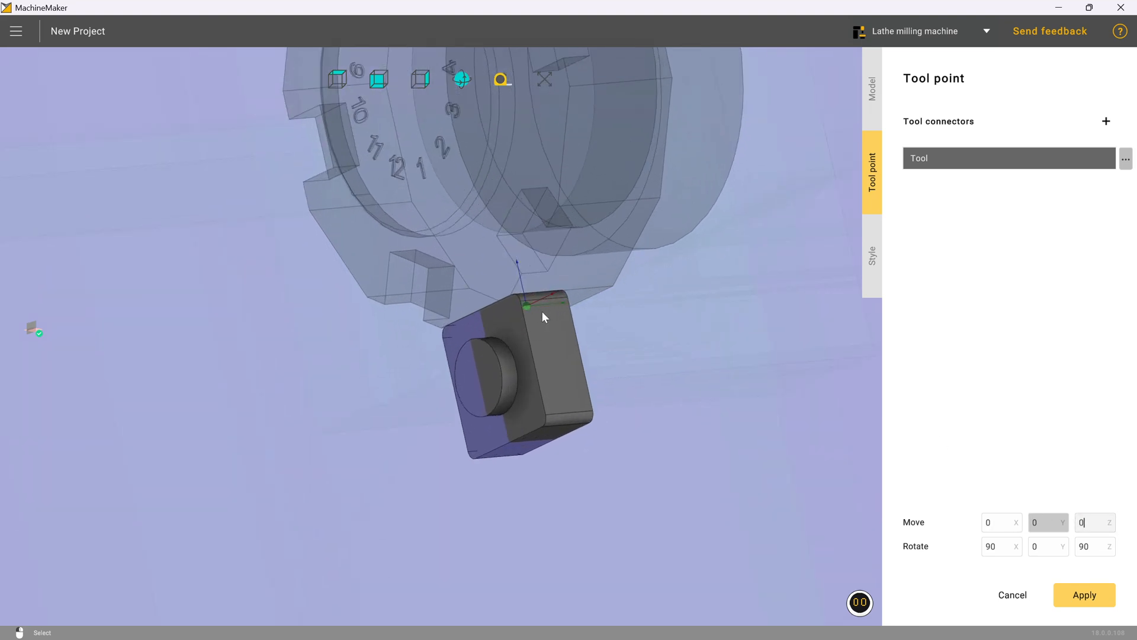
left_click_drag(531, 312, 475, 376)
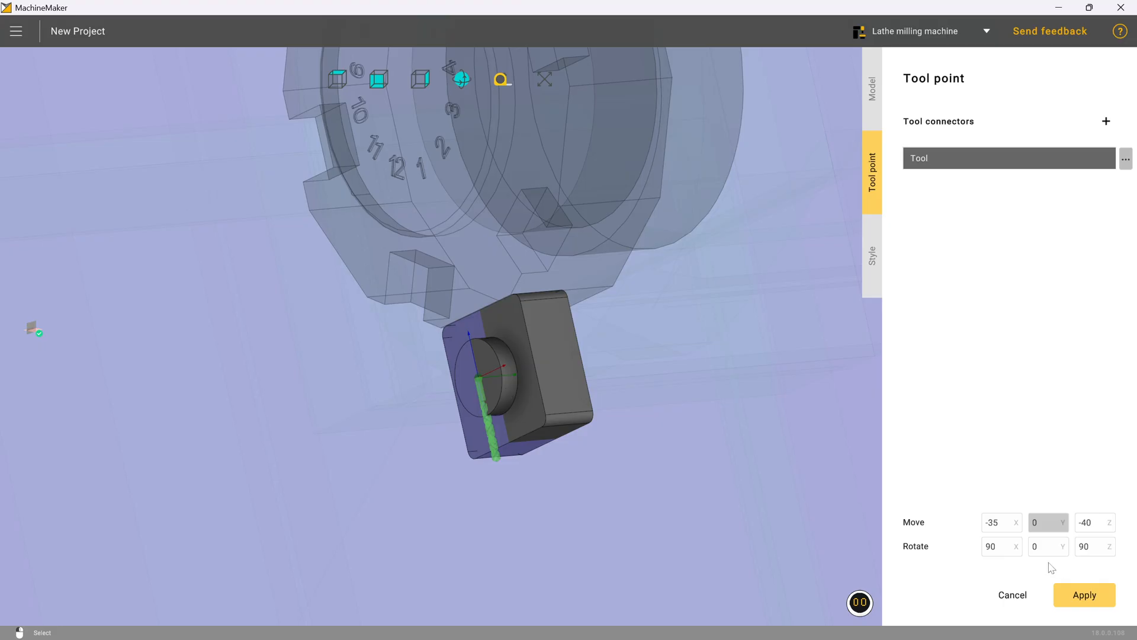
Step: Set the tool connector's Z and X rotations to 0 and apply the tool block
double_click(1085, 546)
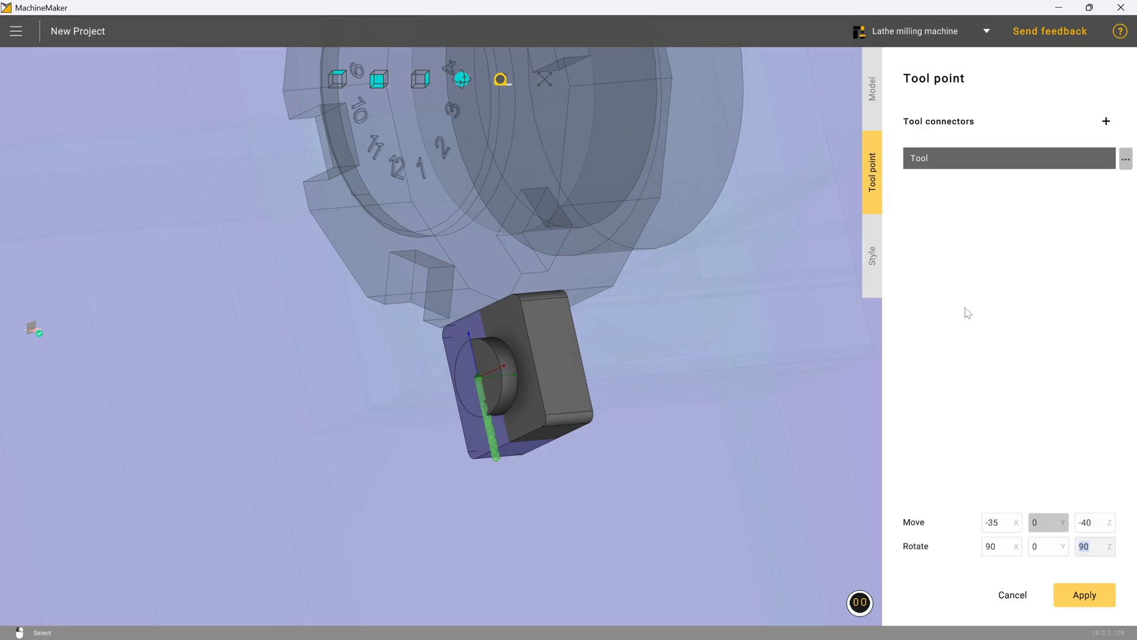
type("0")
double_click(991, 546)
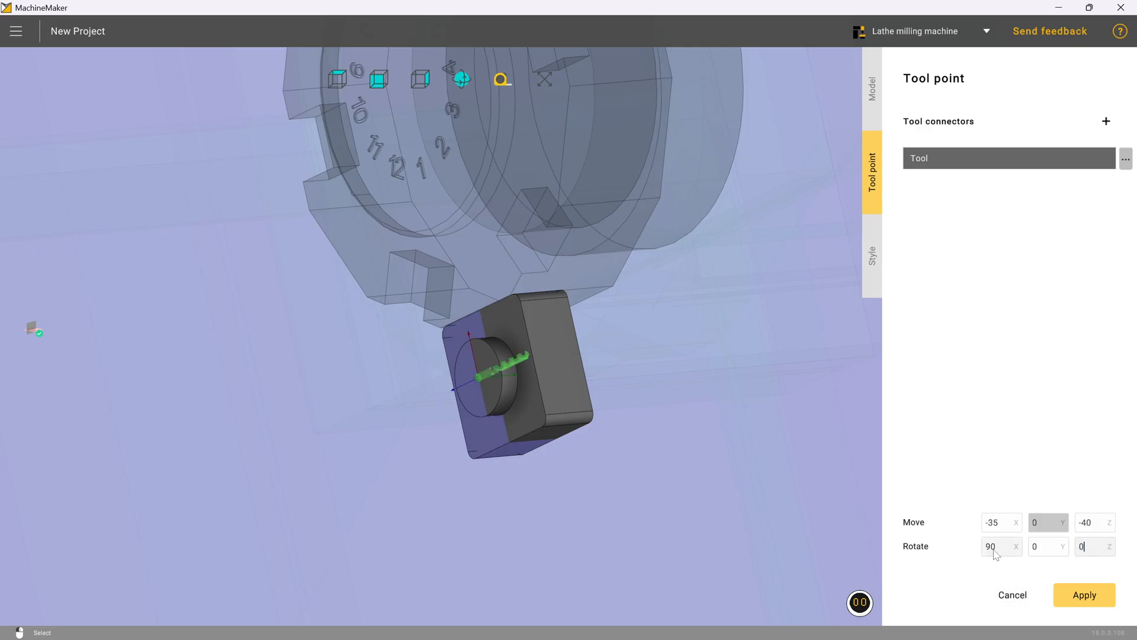
type("0")
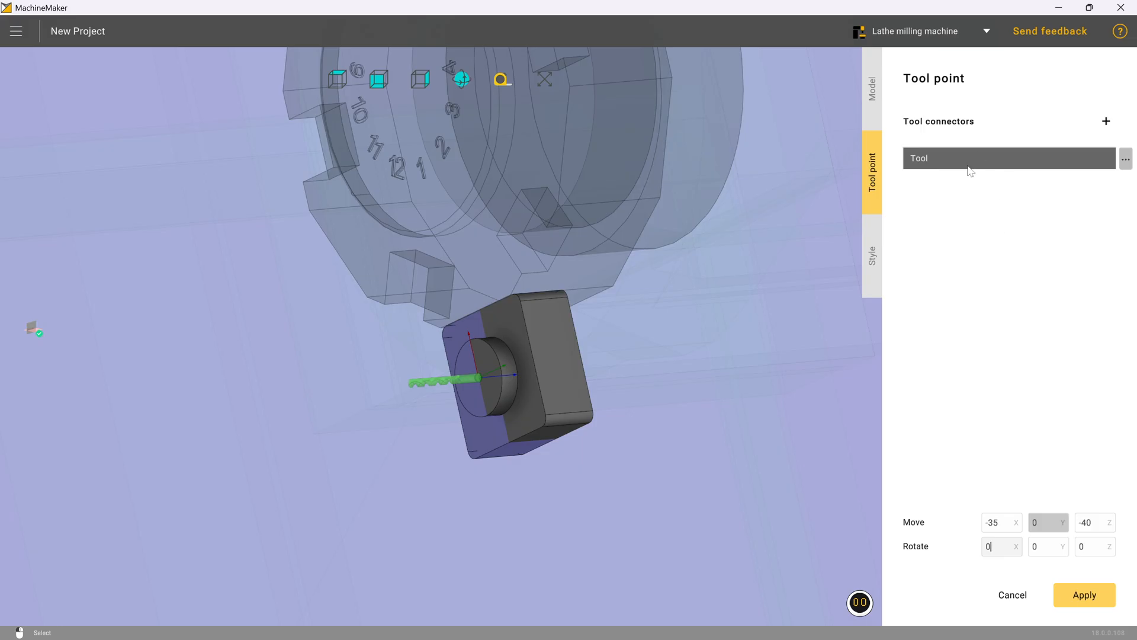
left_click(1085, 594)
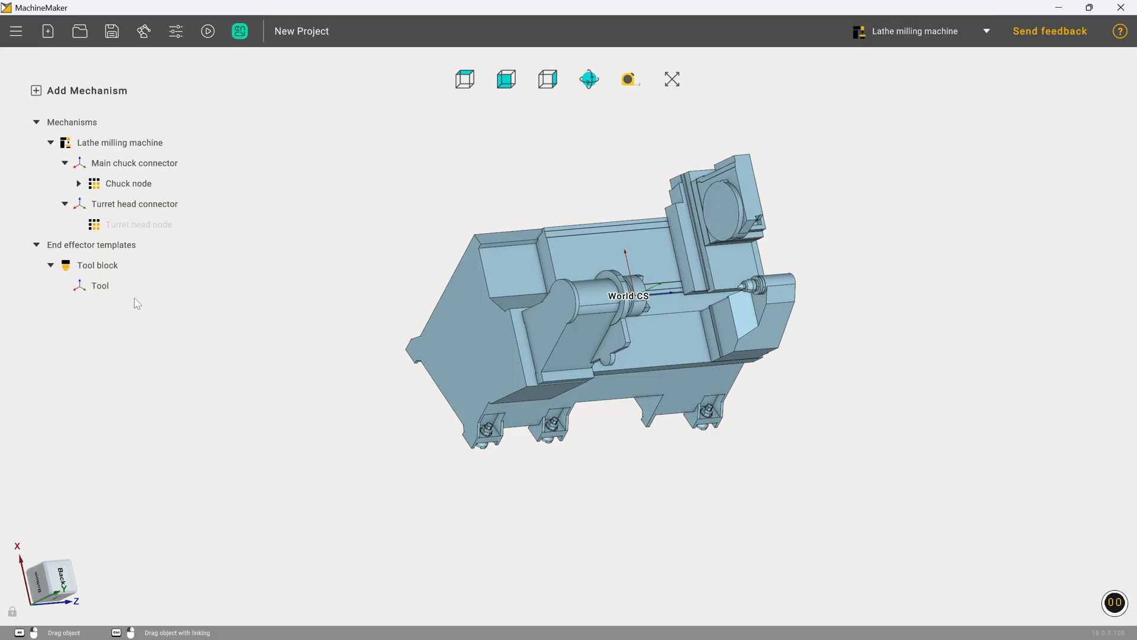
Step: Add another tool block mechanism using Tool - Lathe.osd
left_click(78, 95)
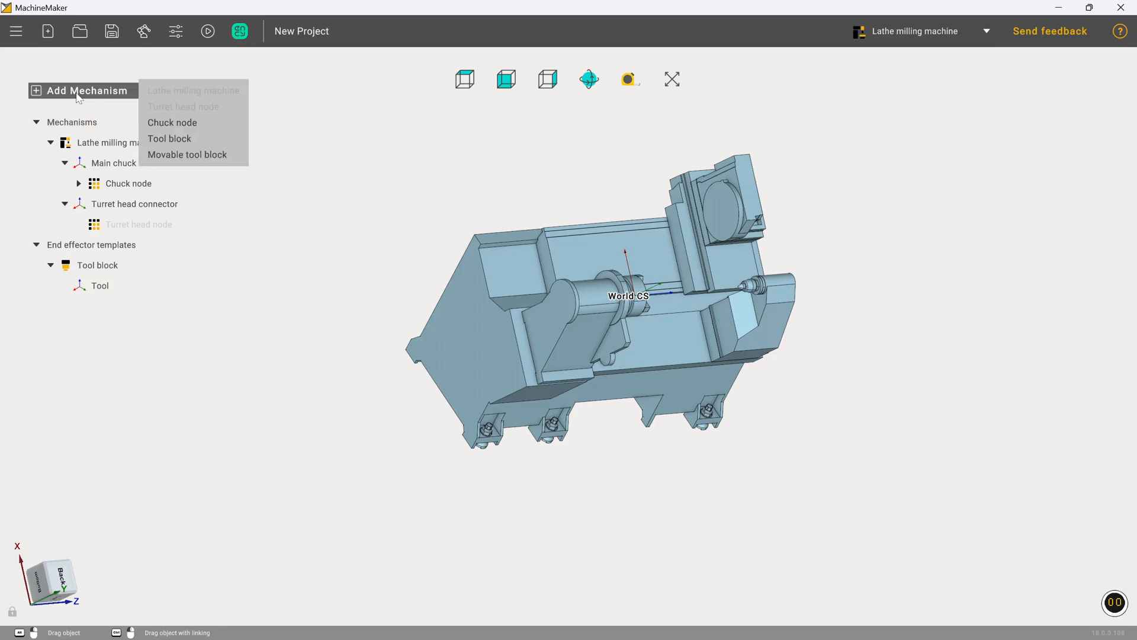
left_click(195, 137)
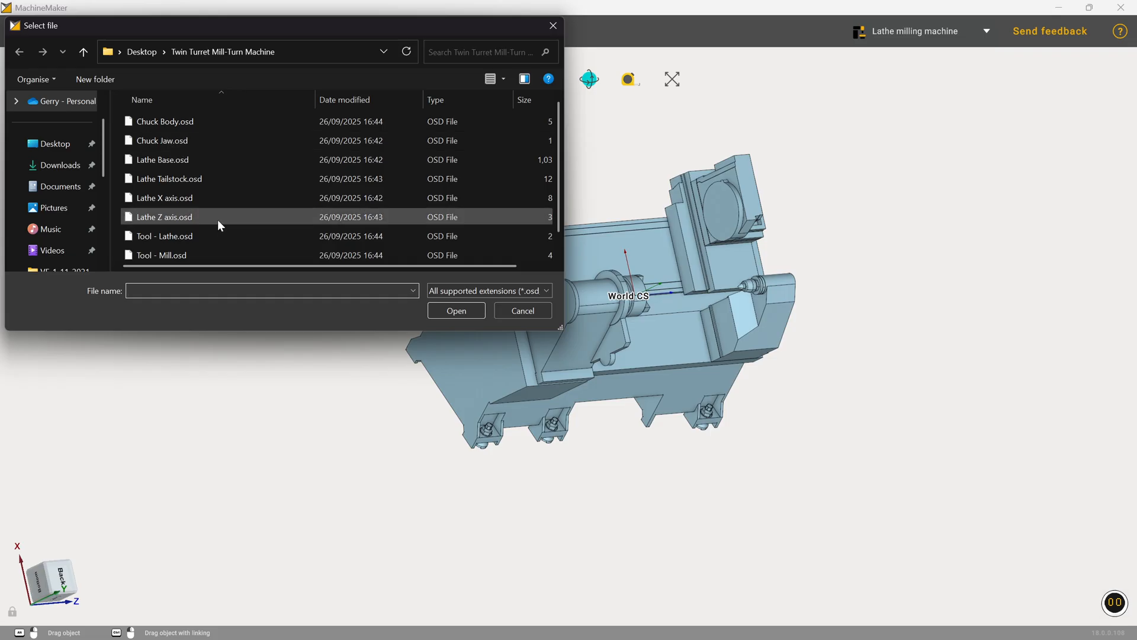
left_click(190, 235)
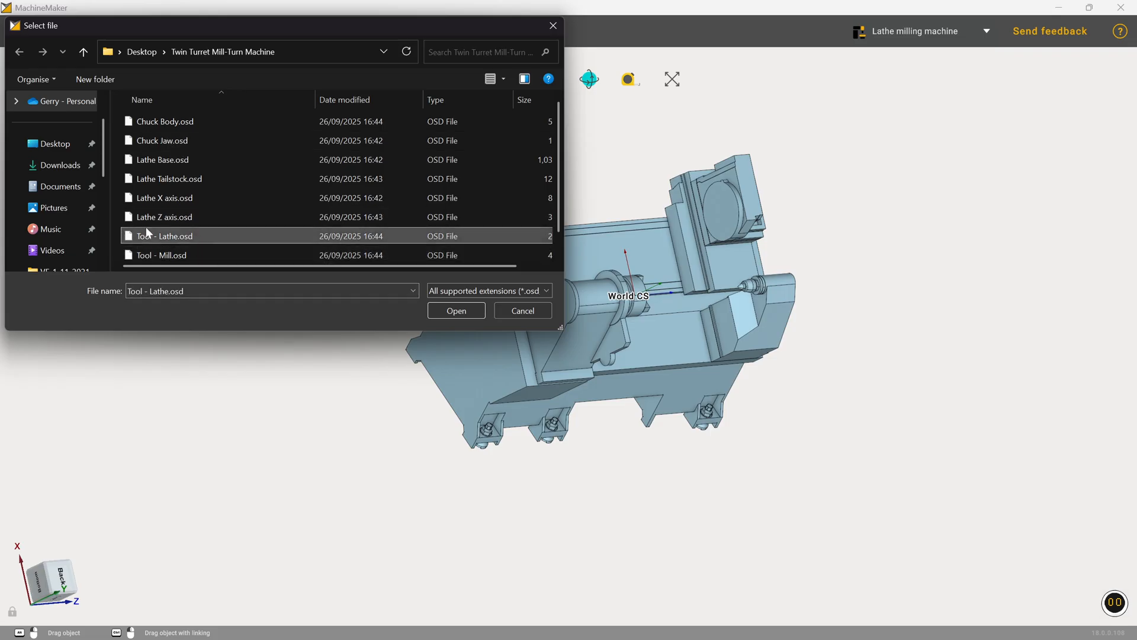
left_click(440, 311)
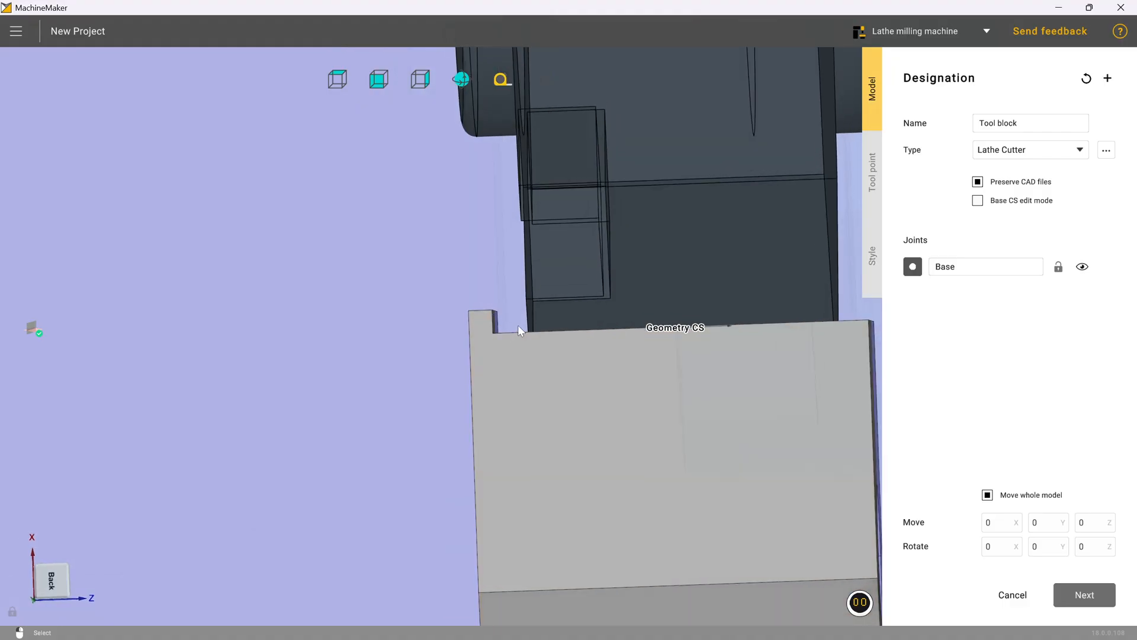
Step: Measure the offset between the tool block's top face and the turret's mounting face
left_click(507, 83)
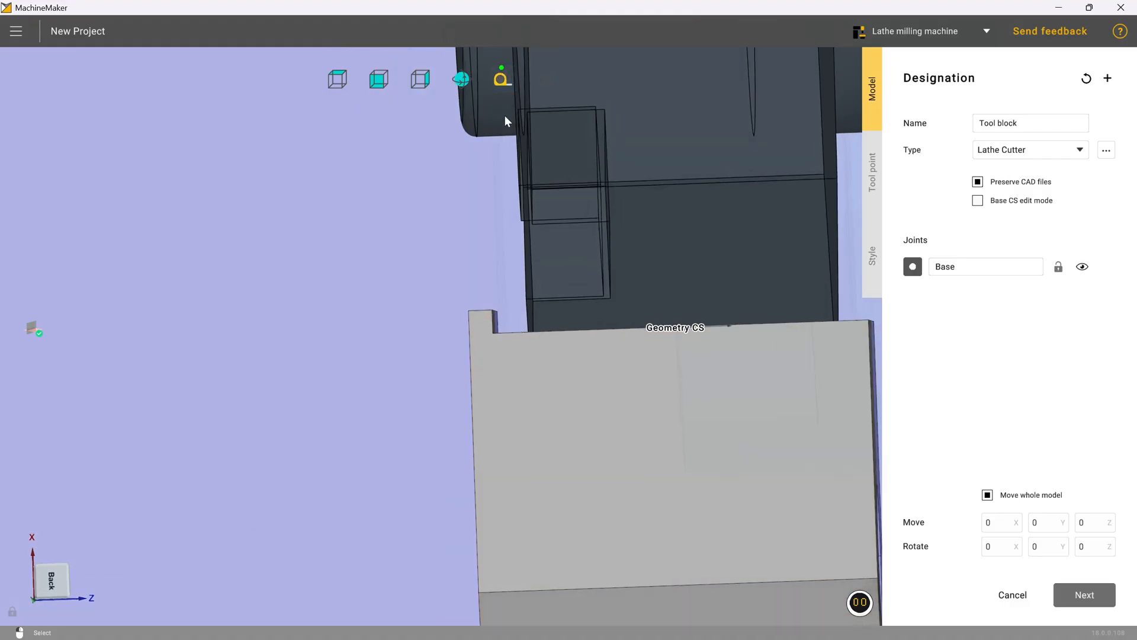
left_click(493, 333)
scroll(532, 375, "down", 6)
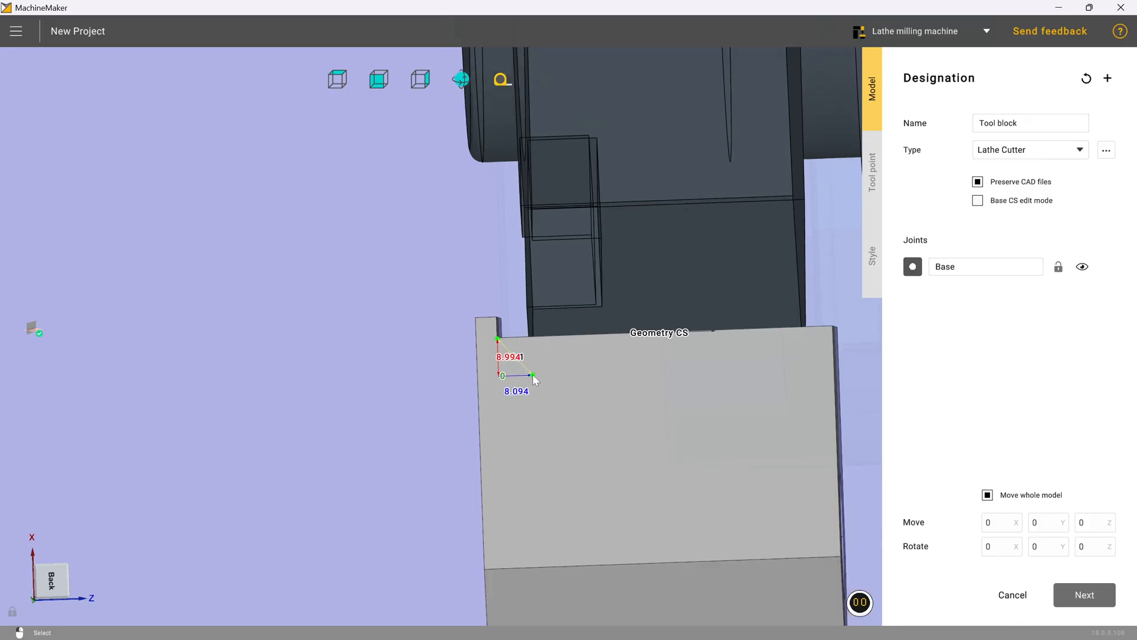
scroll(532, 365, "up", 8)
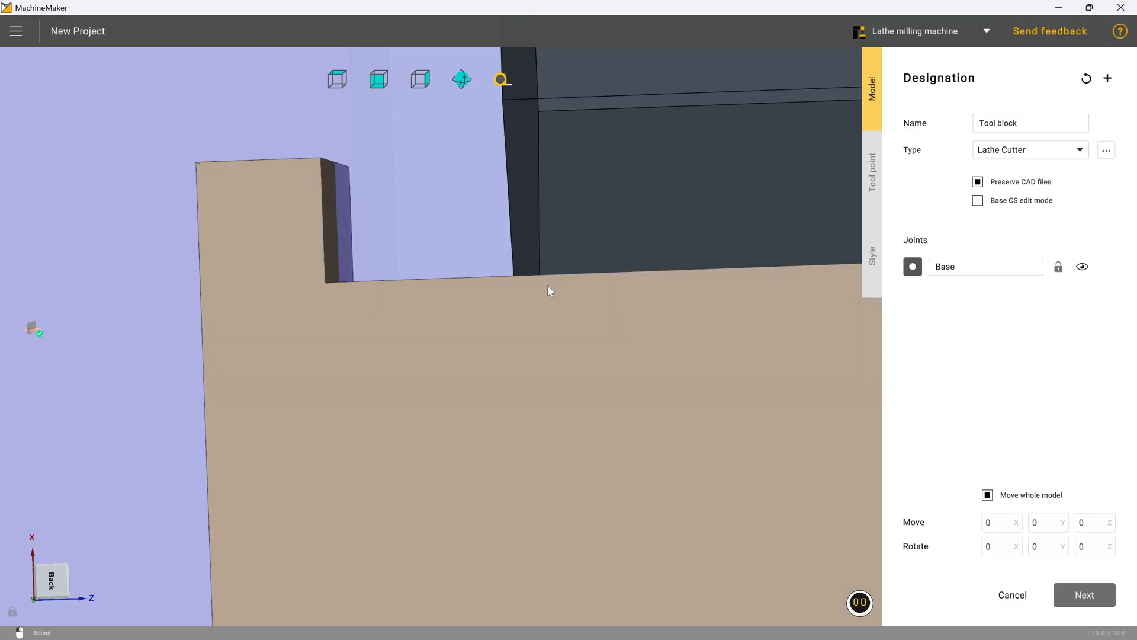
left_click(510, 79)
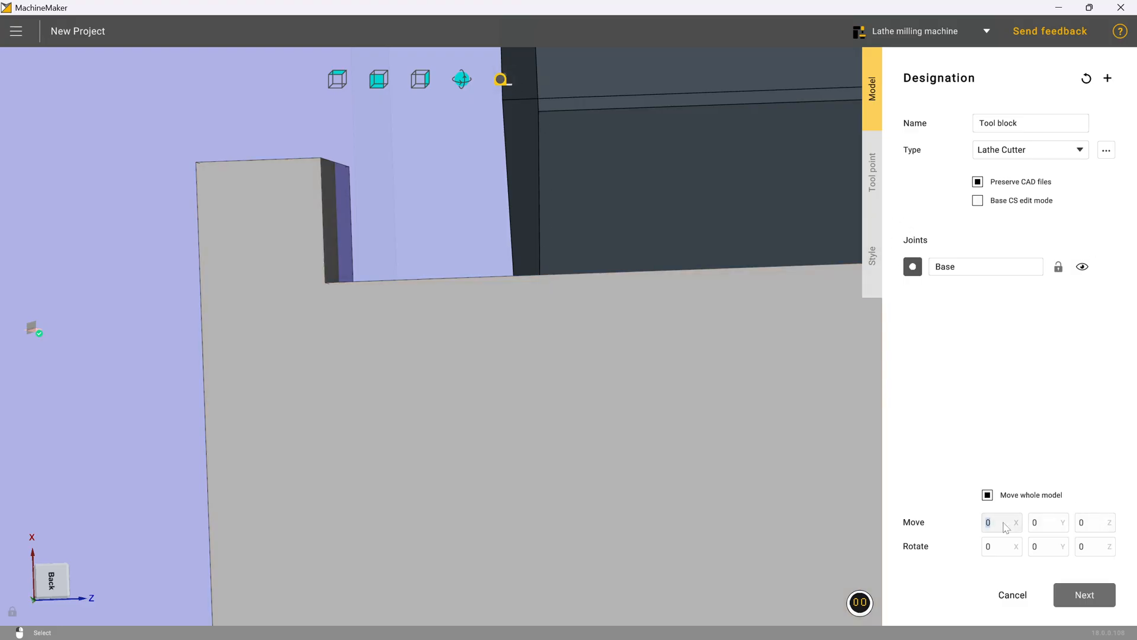
Step: Set the tool block's Z move value to 8.5
left_click(1092, 527)
type("-10")
key("Delete")
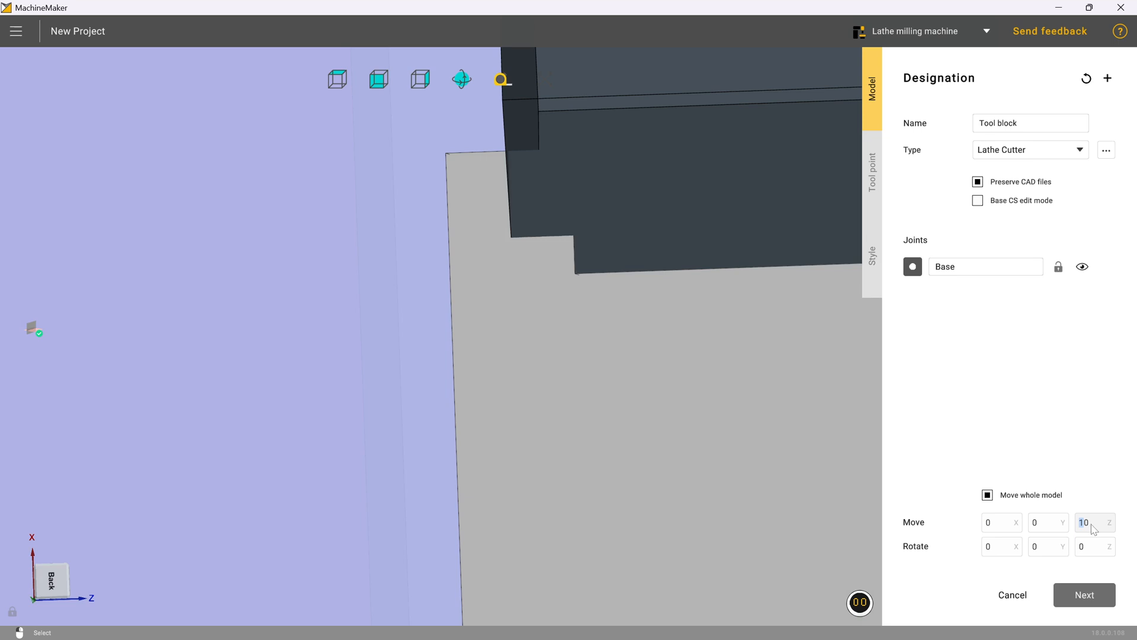
key("BackSpace")
key("BackSpace")
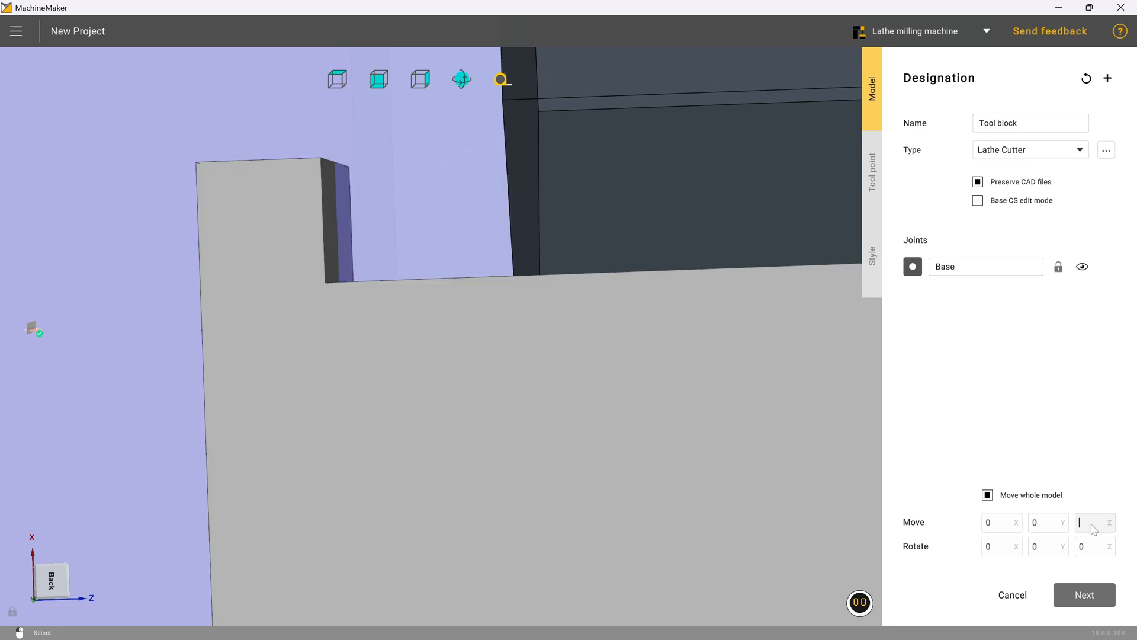
type("8.5")
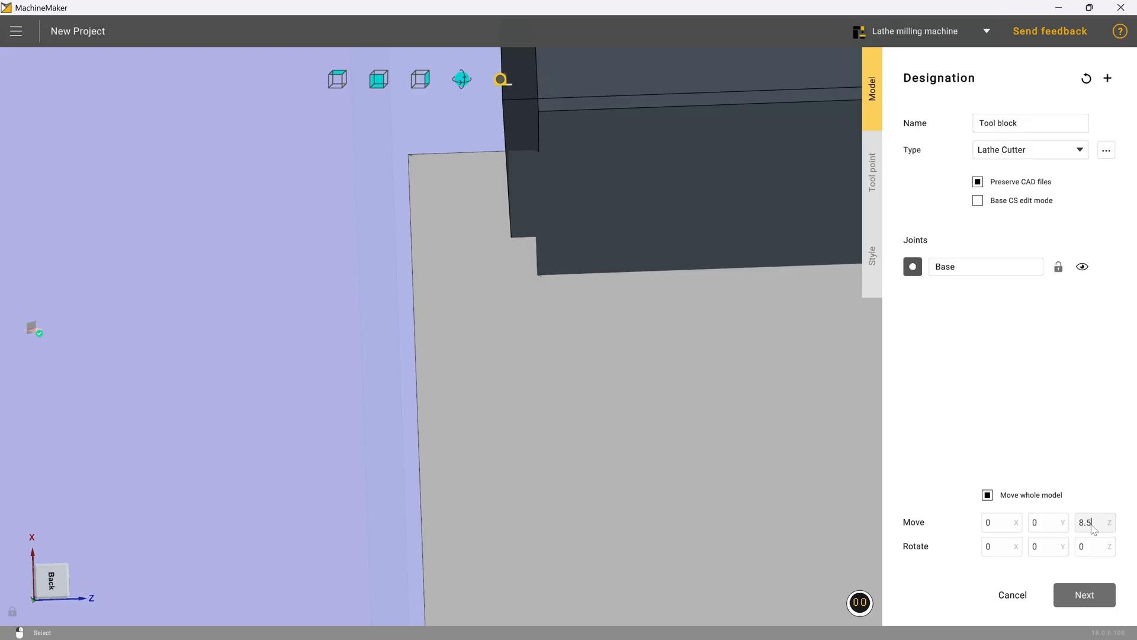
mouse_move(703, 396)
middle_mouse_down()
mouse_move(704, 365)
mouse_move(737, 343)
mouse_move(707, 351)
mouse_move(699, 386)
mouse_move(715, 416)
mouse_move(706, 399)
middle_mouse_up()
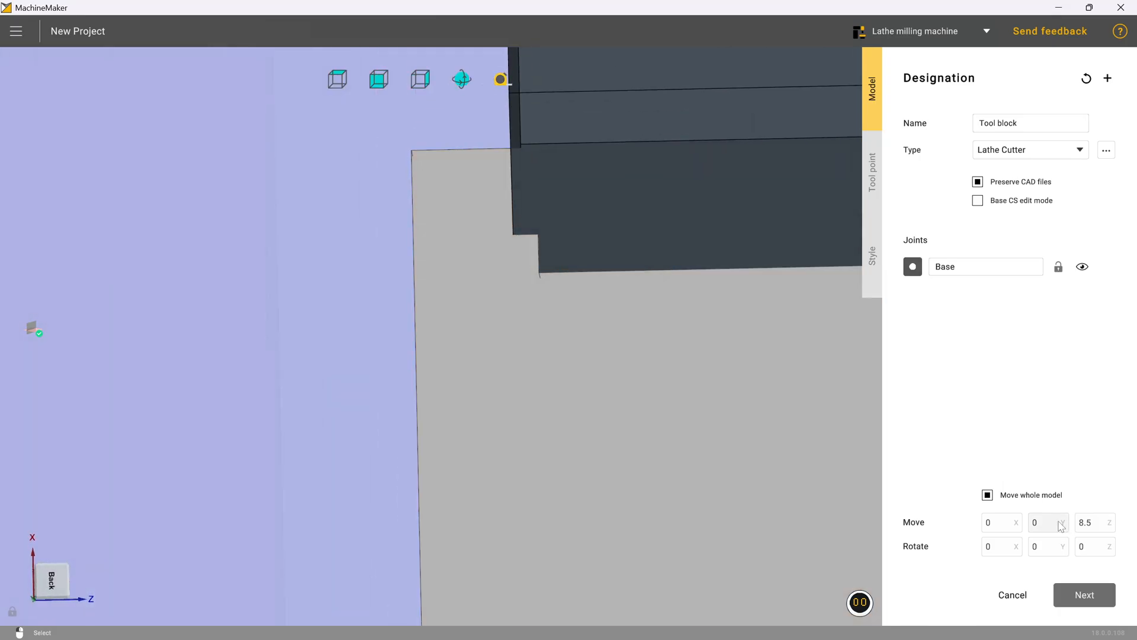
Step: Set the tool block's Z move value to 7.5 and check how the block seats under the turret
double_click(1088, 522)
type("7")
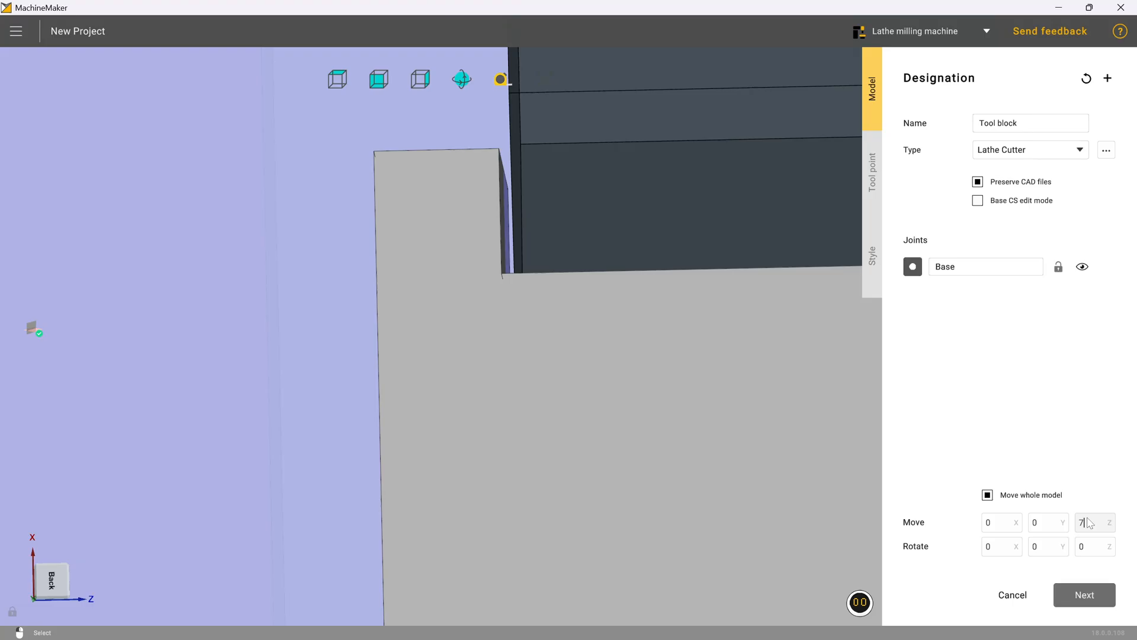
type(".4")
type("5")
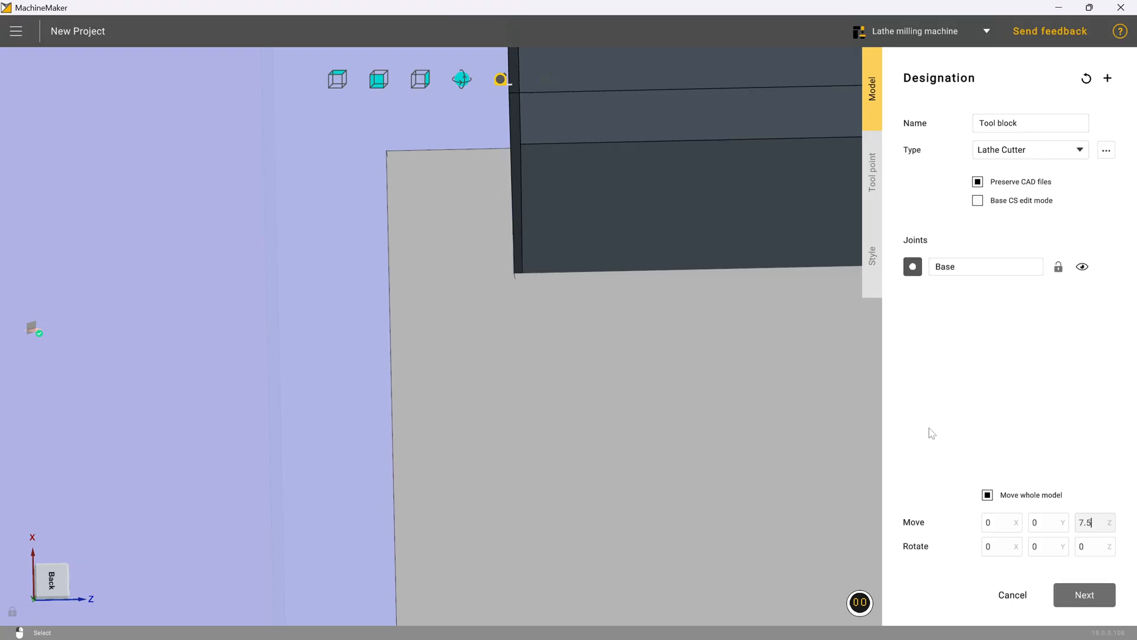
mouse_move(783, 386)
middle_mouse_down()
mouse_move(791, 392)
mouse_move(784, 383)
middle_mouse_up()
scroll(784, 384, "down", 3)
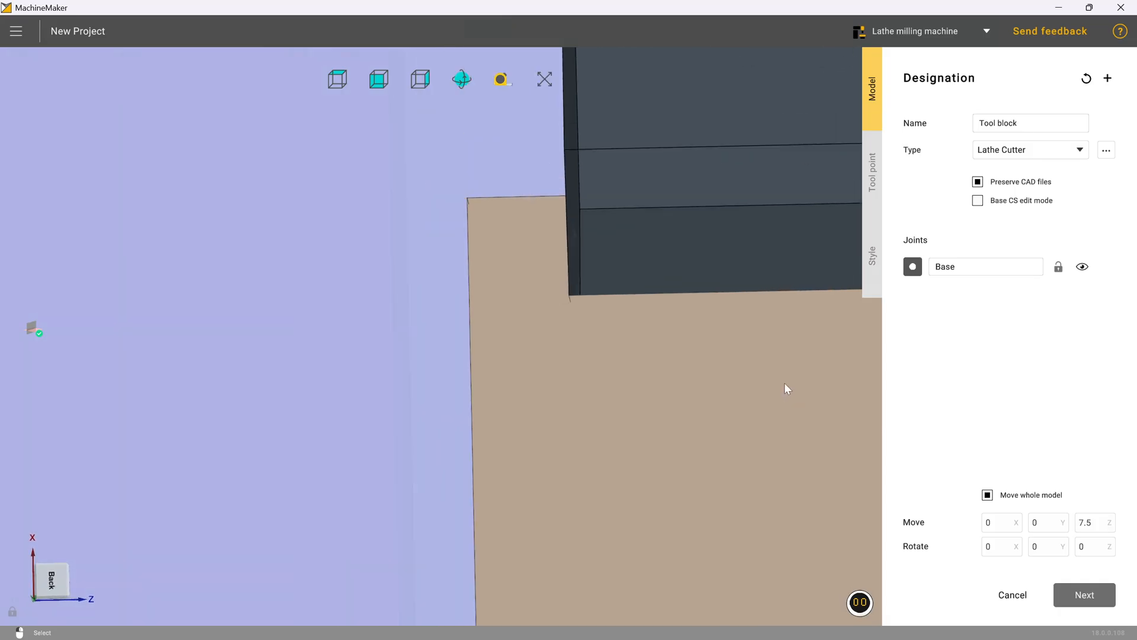
scroll(607, 393, "down", 5)
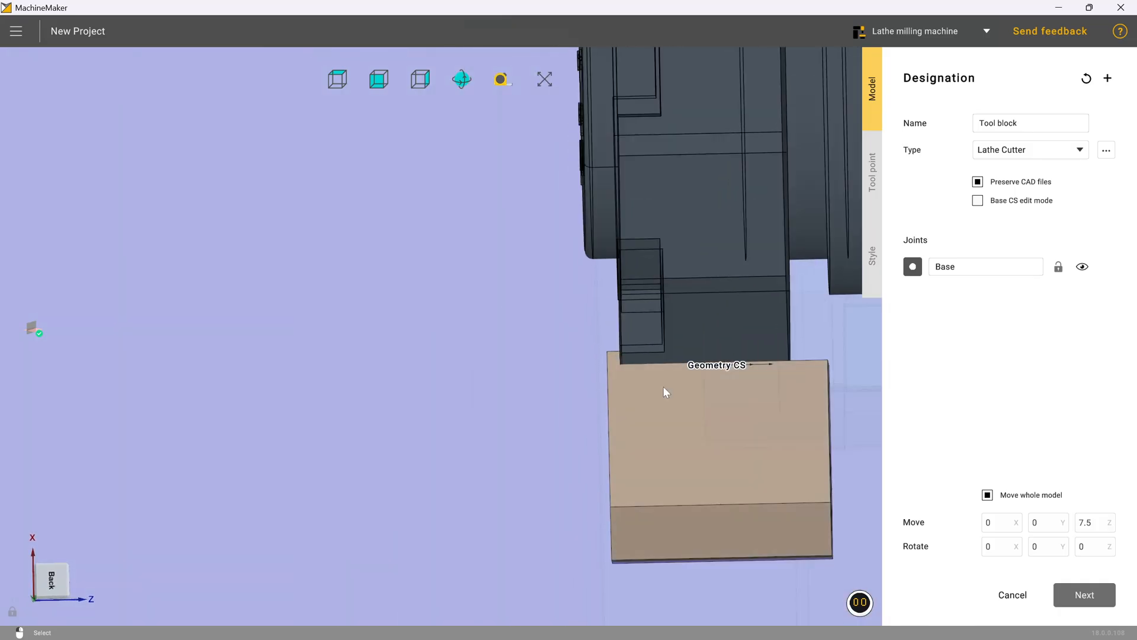
scroll(776, 531, "up", 3)
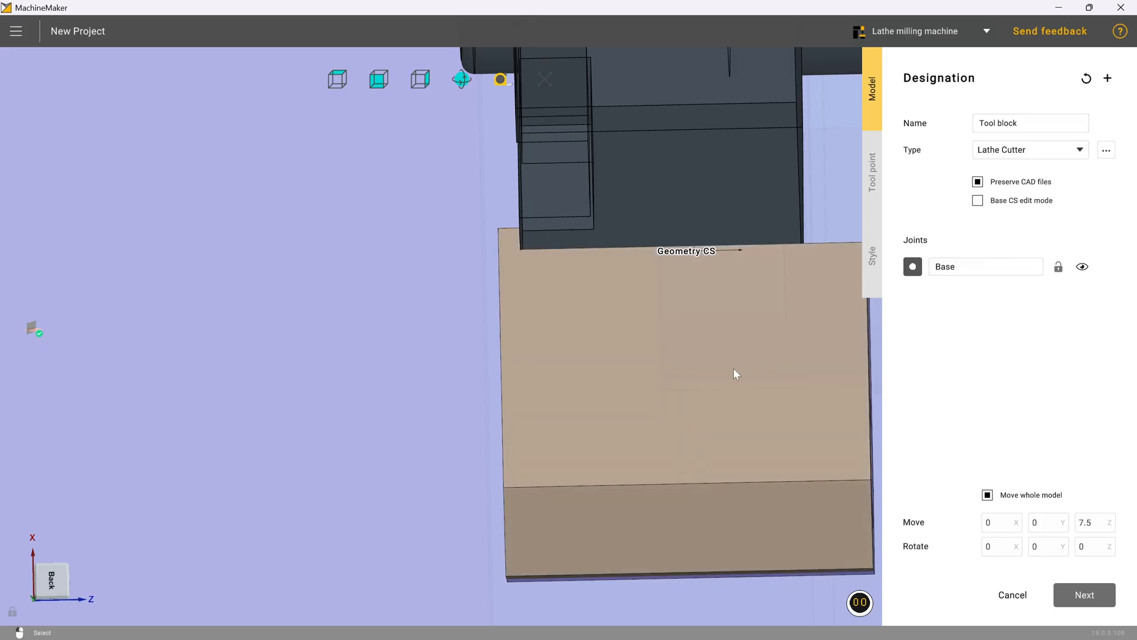
left_click(733, 375)
middle_click_drag(734, 374, 702, 377)
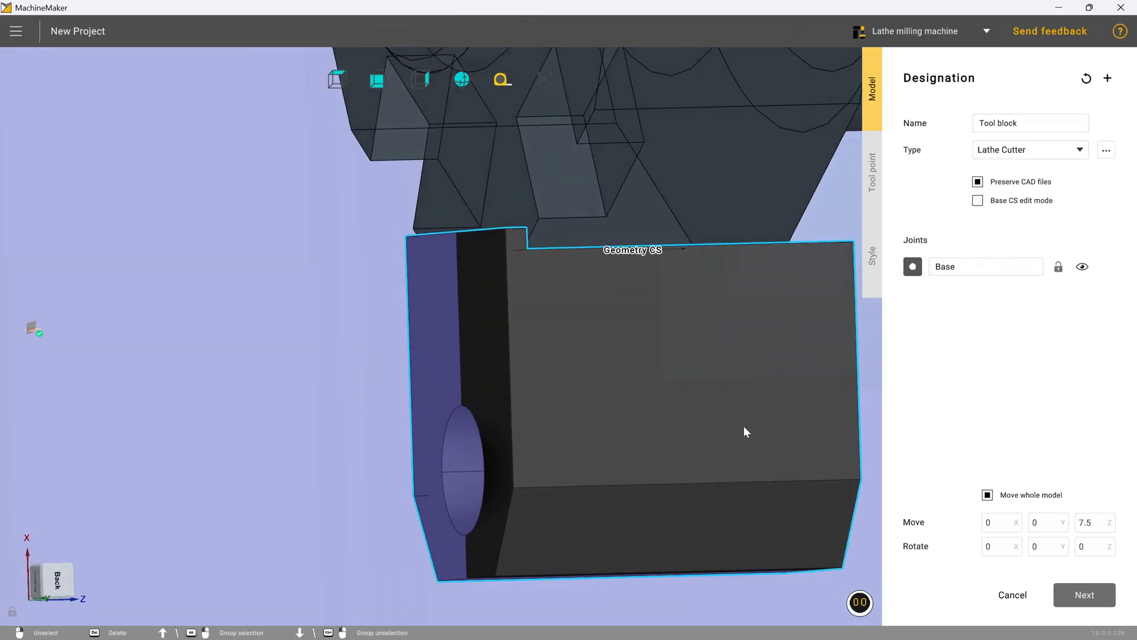
Step: Drag the tool connector onto the block's hole at X -50, Z -37.5 and apply the tool block
left_click(873, 172)
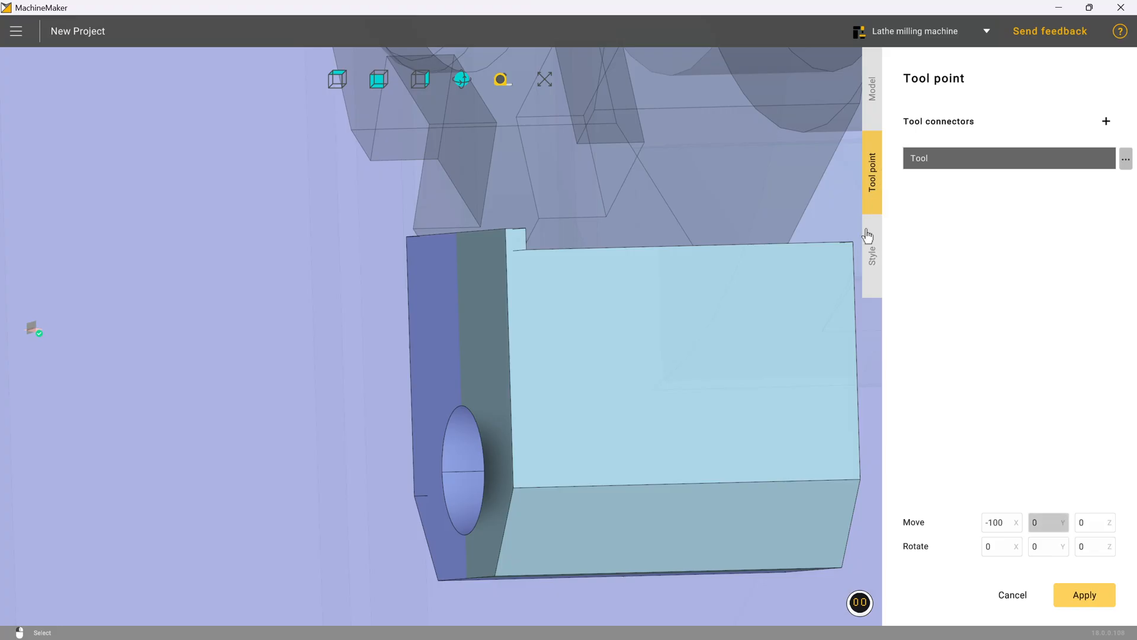
scroll(645, 359, "down", 3)
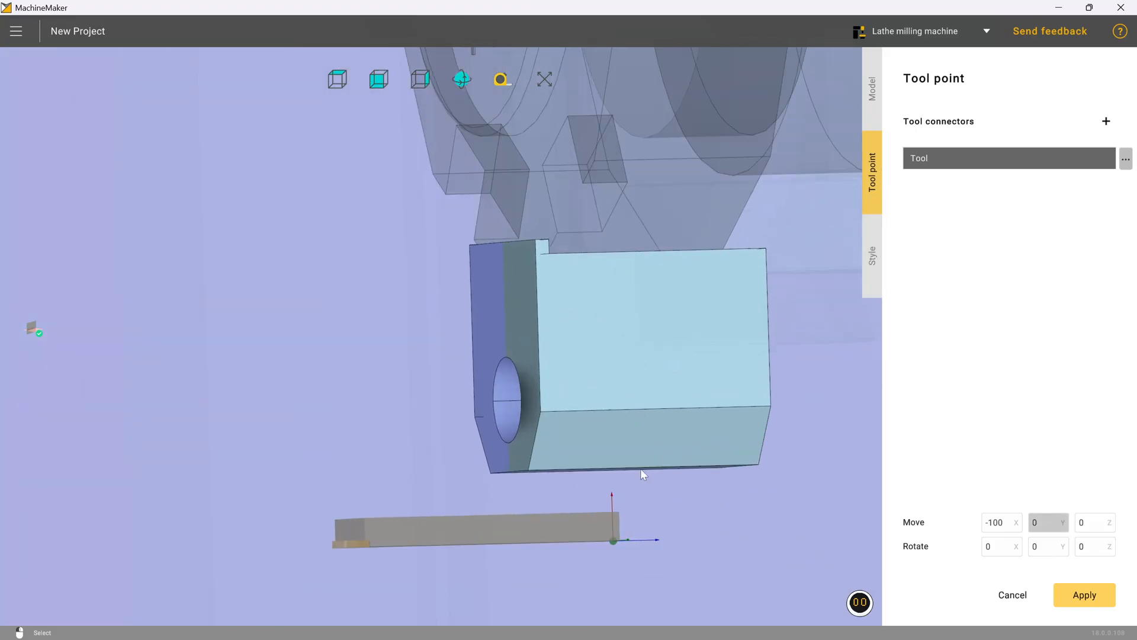
scroll(620, 432, "down", 5)
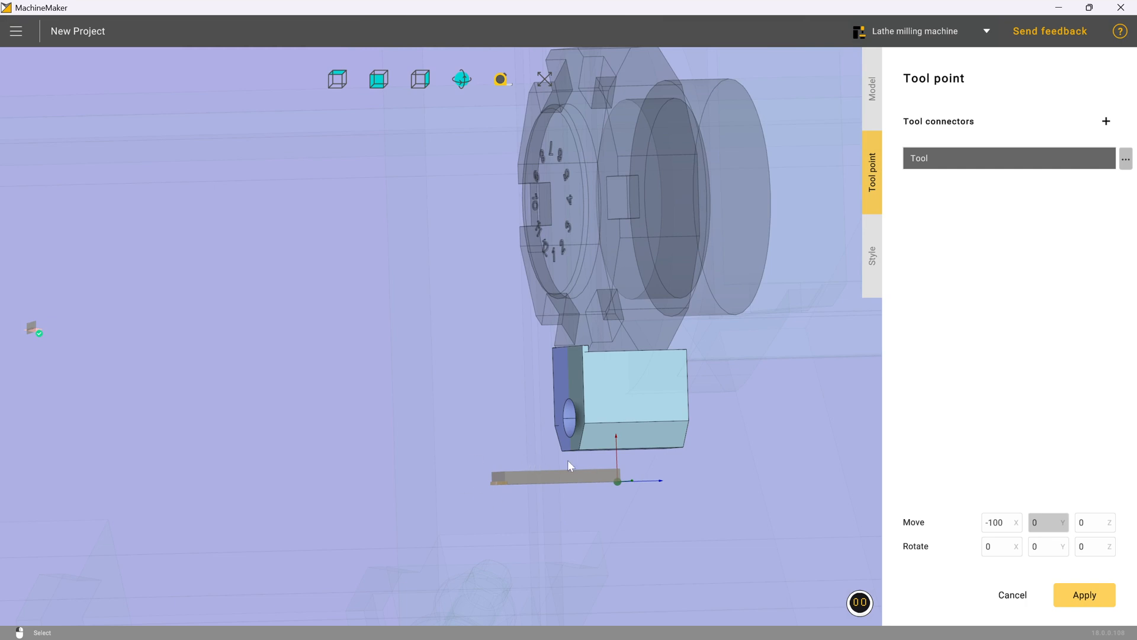
scroll(570, 462, "up", 2)
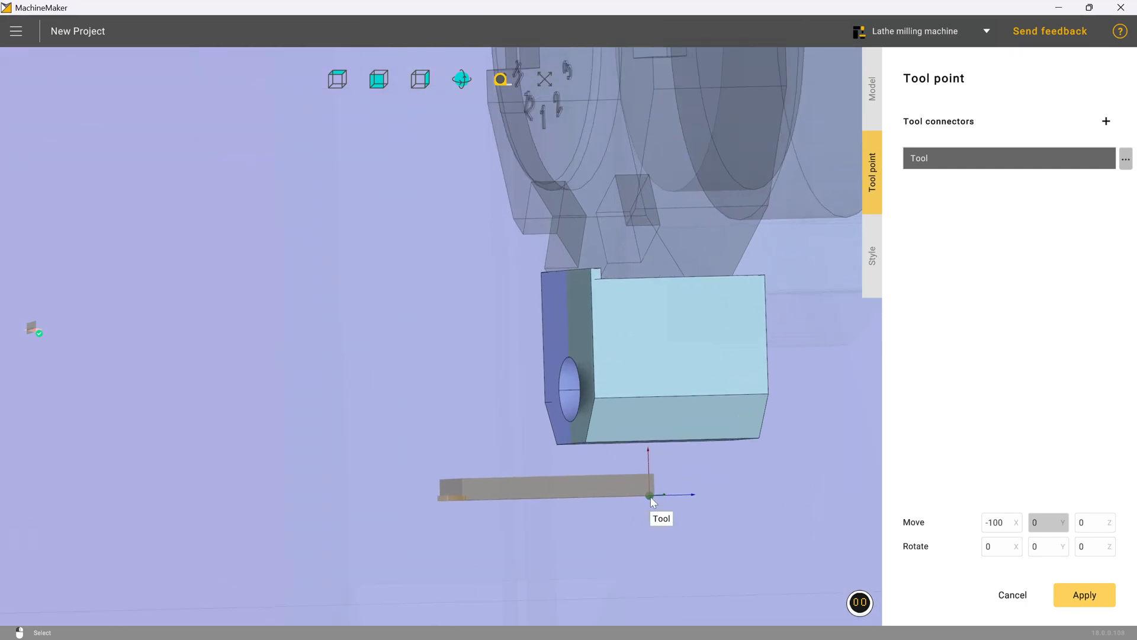
mouse_move(509, 496)
middle_mouse_down()
mouse_move(481, 318)
mouse_move(490, 304)
mouse_move(485, 412)
mouse_move(501, 481)
middle_mouse_up()
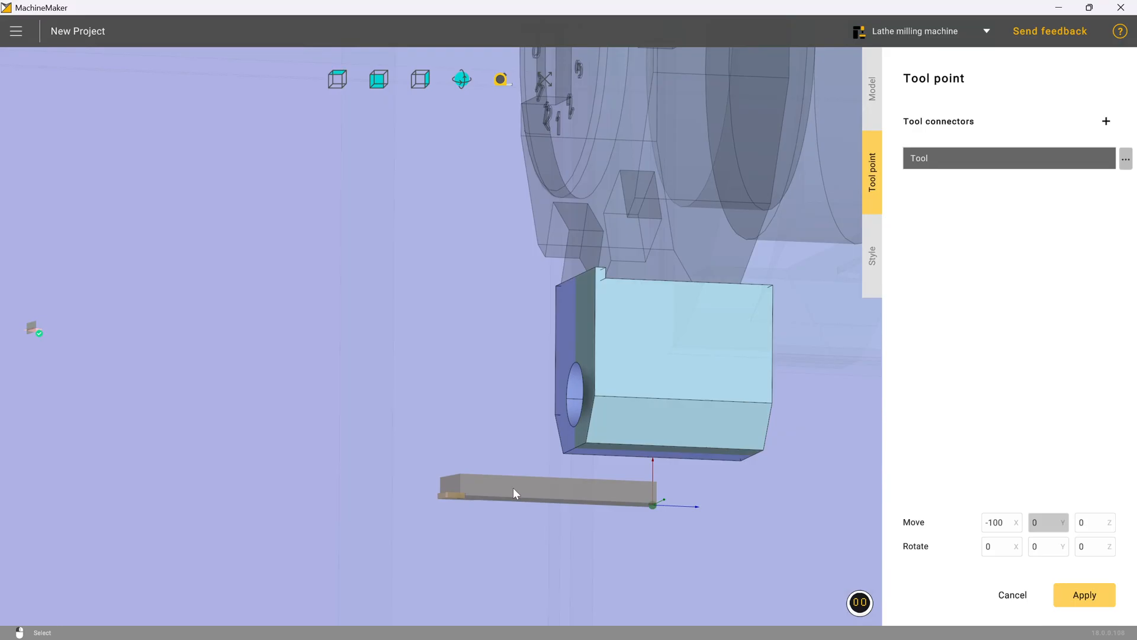
left_click(652, 505)
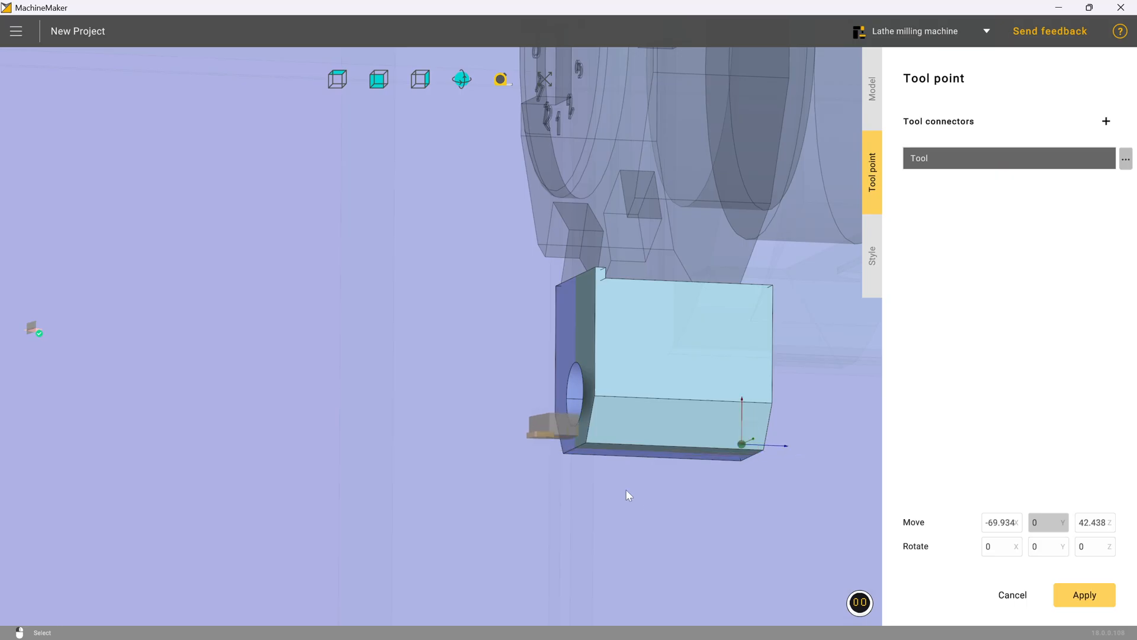
left_click_drag(626, 489, 688, 481)
left_click_drag(724, 440, 580, 396)
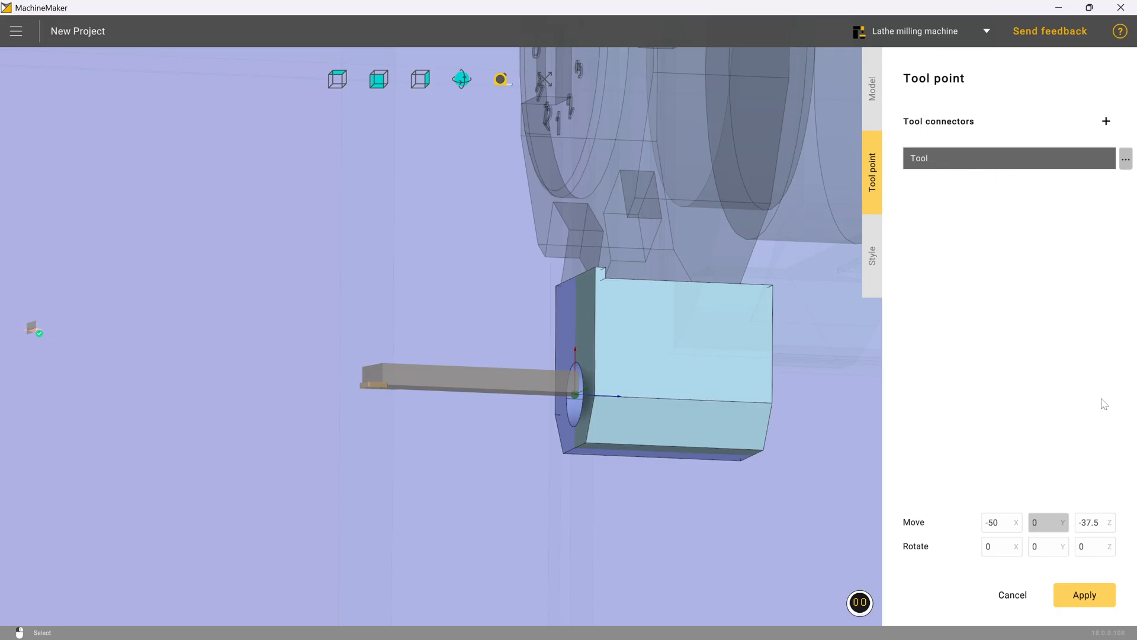
left_click(1089, 594)
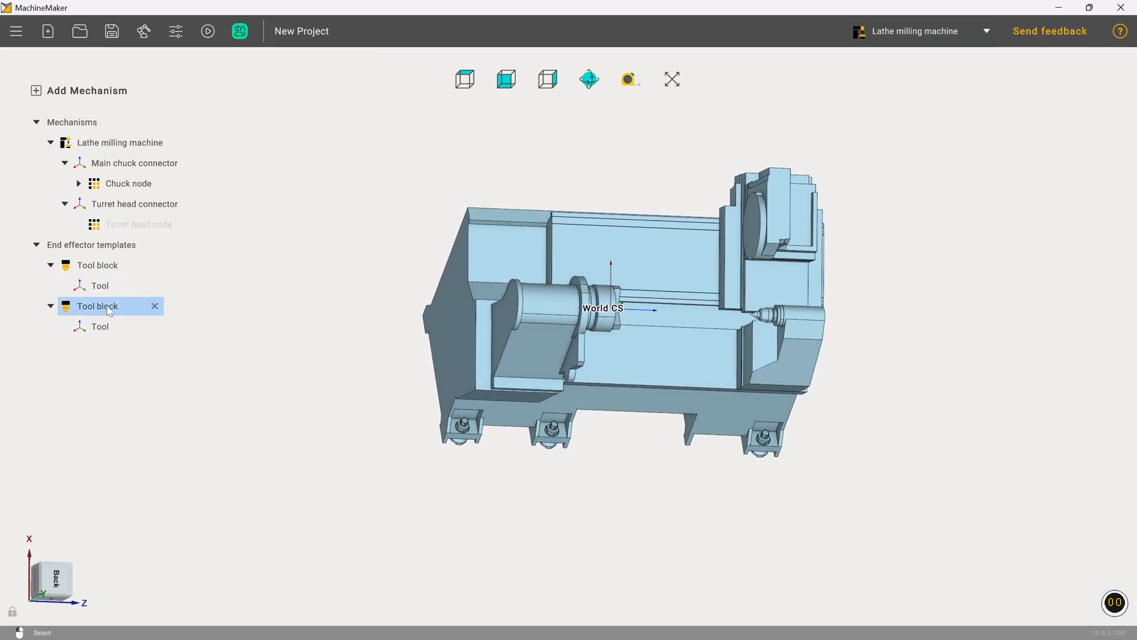
Step: Rename the first tool block's connector to Milling Tool and apply
left_click(110, 289)
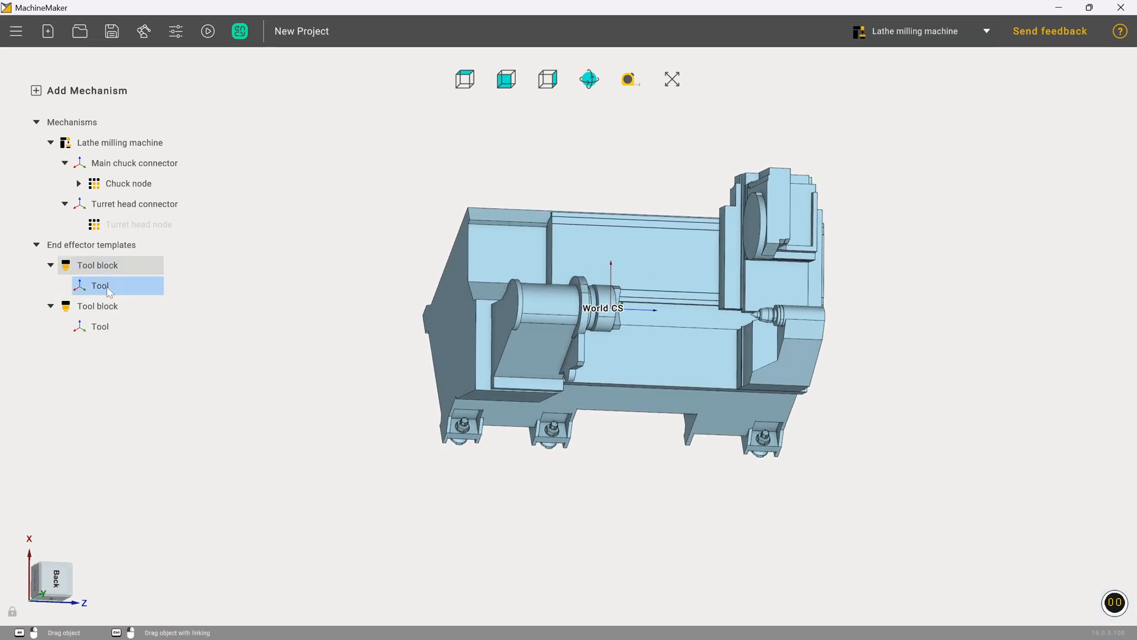
double_click(104, 272)
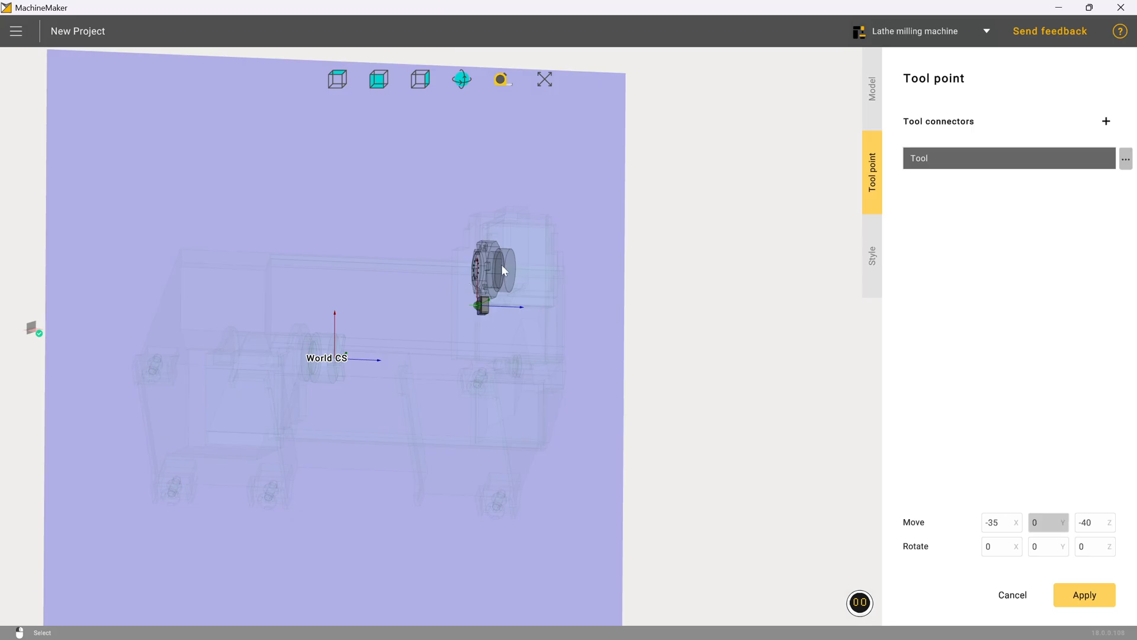
scroll(478, 301, "up", 5)
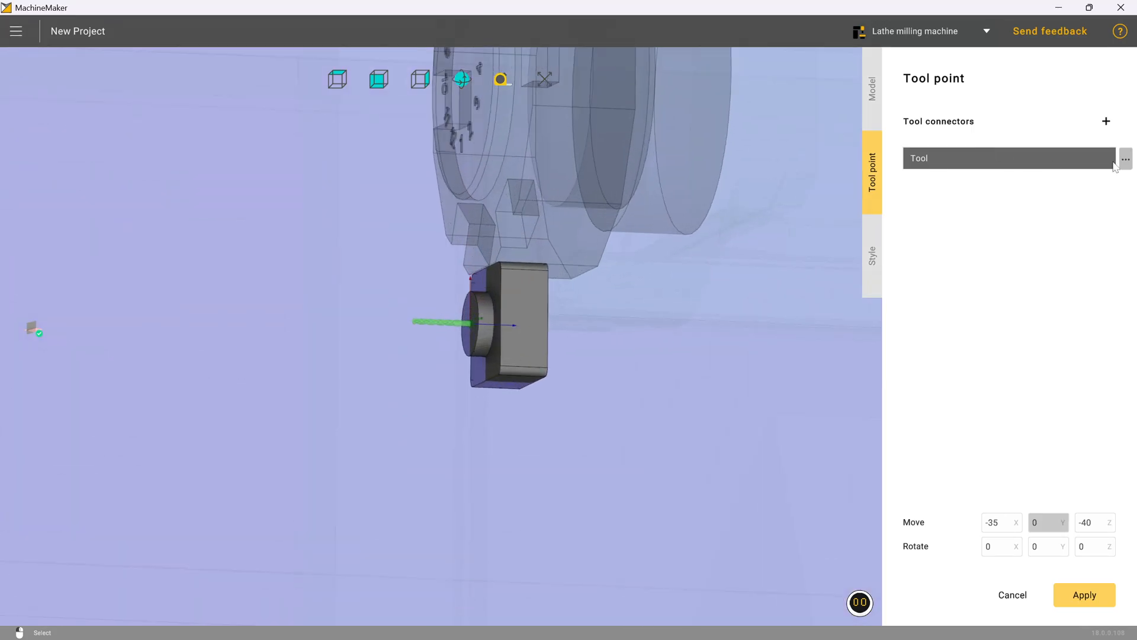
double_click(1065, 156)
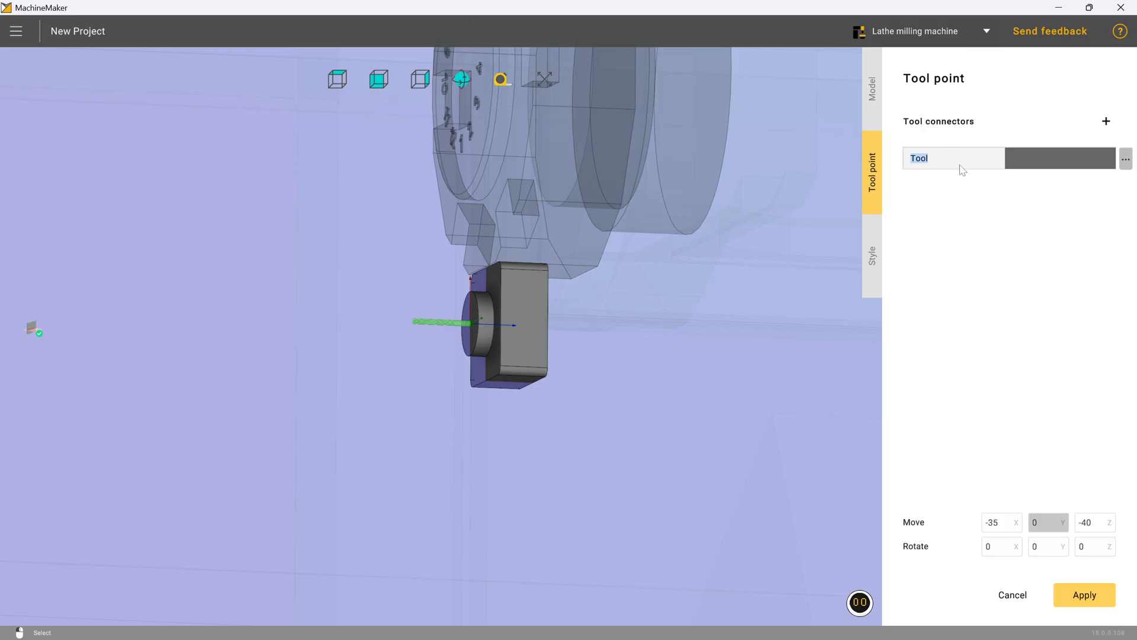
type("Milling")
left_click(1080, 588)
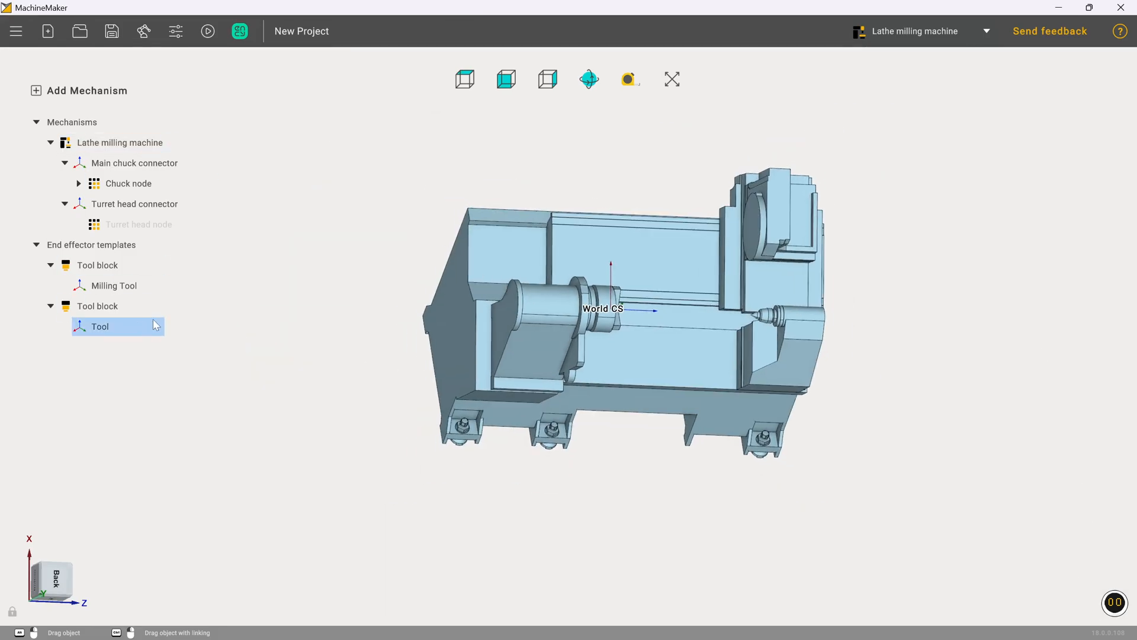
Step: Rename the second tool block's connector to Lathe Tool and apply
double_click(107, 307)
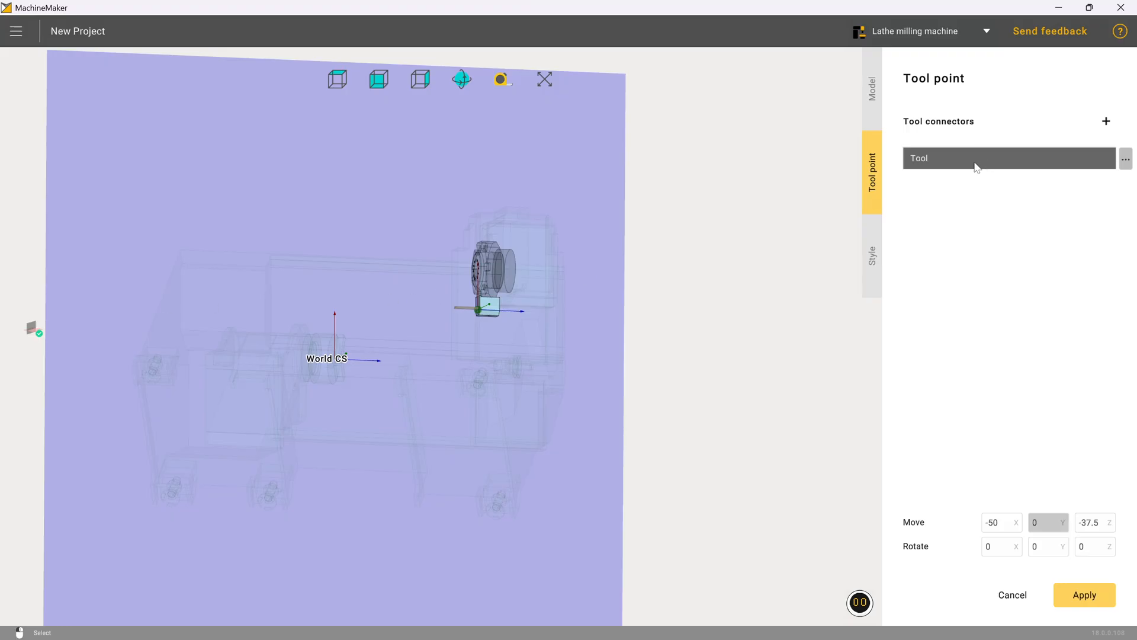
double_click(955, 166)
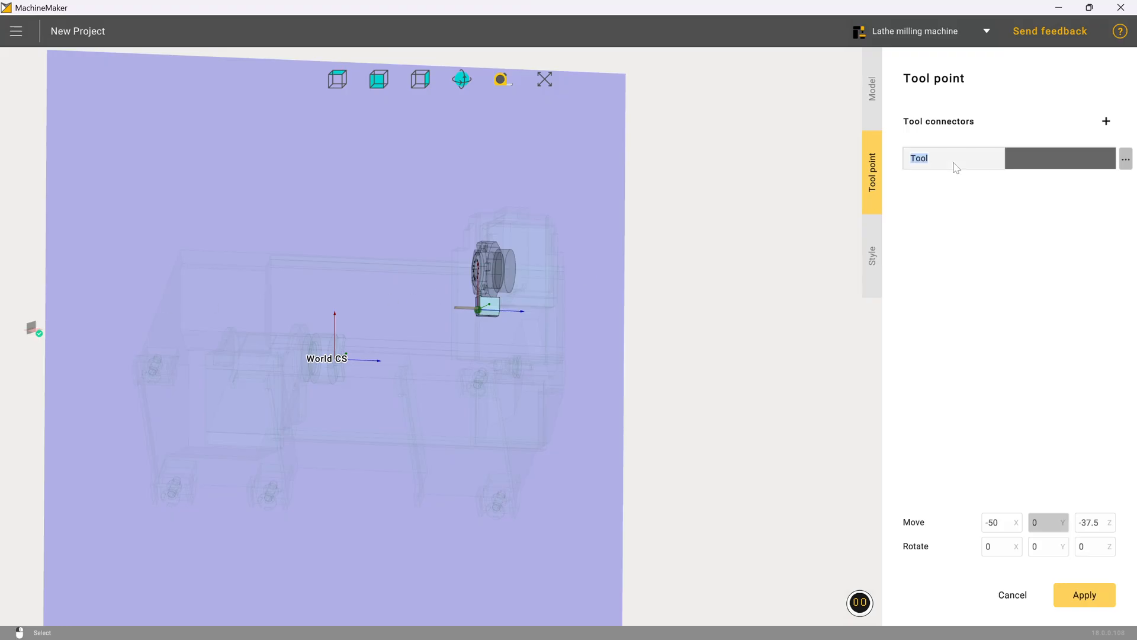
key("Home")
type("Lathe")
left_click(1083, 595)
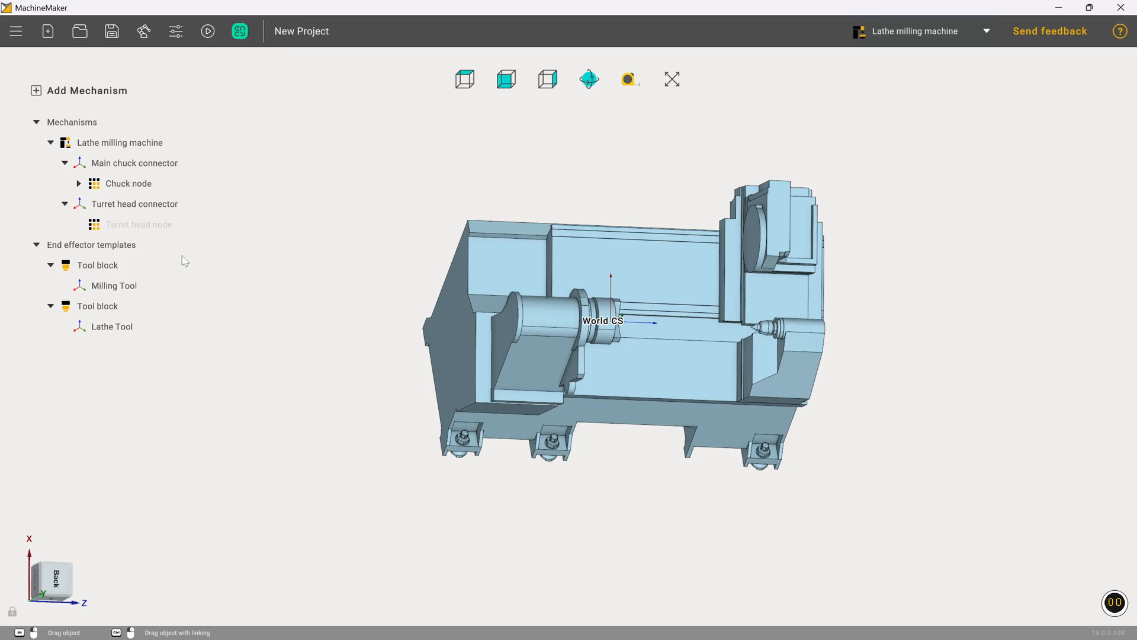
Step: Load Turret.osd as the model for the turret head node
left_click(112, 227)
double_click(112, 227)
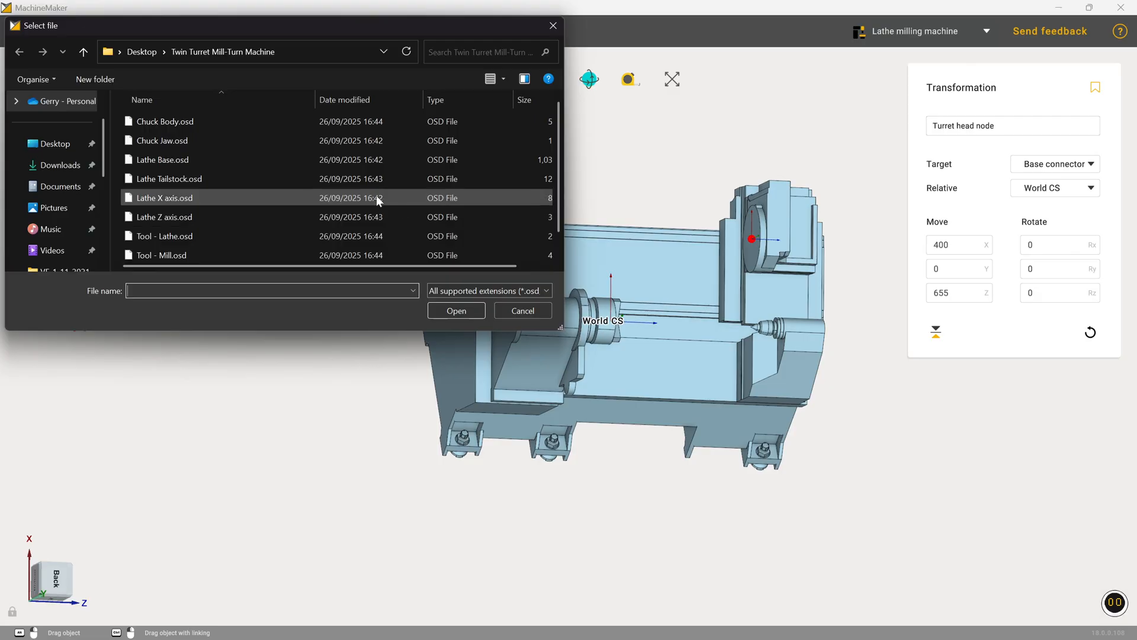
scroll(205, 190, "down", 1)
left_click(188, 248)
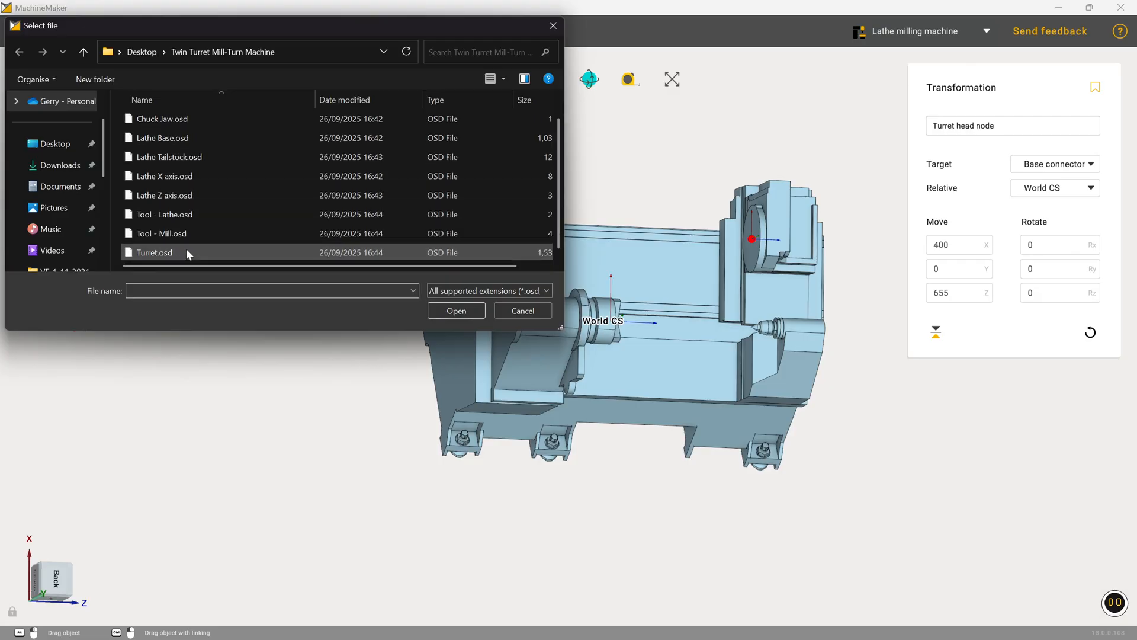
left_click(456, 311)
Step: Examine the turret head's numbered station face from the bottom view
scroll(576, 218, "up", 5)
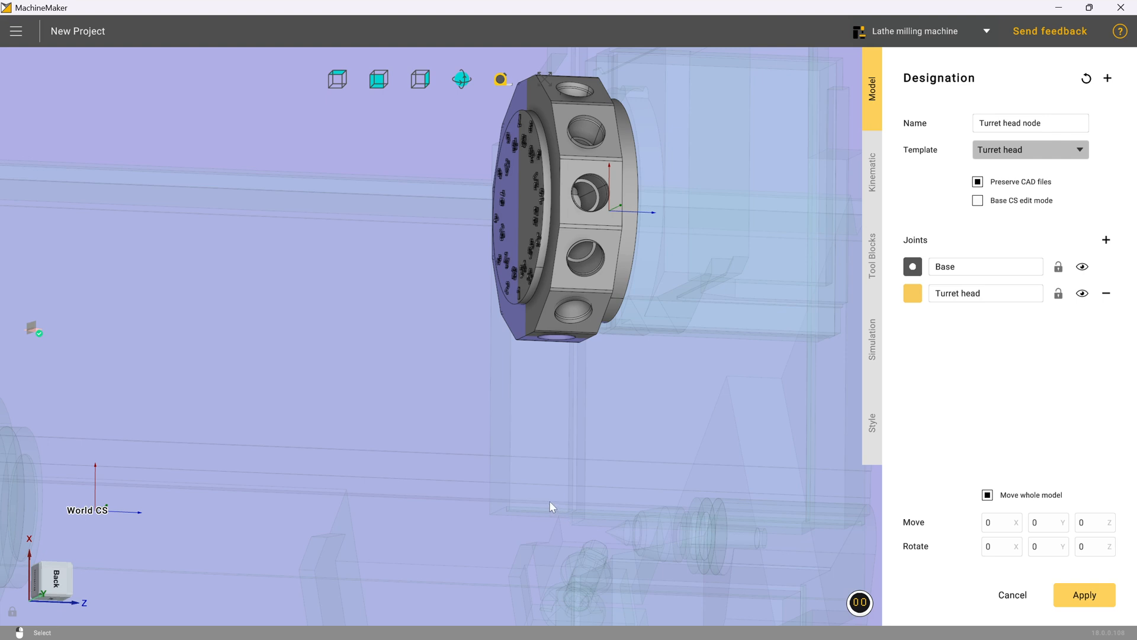
left_click(36, 585)
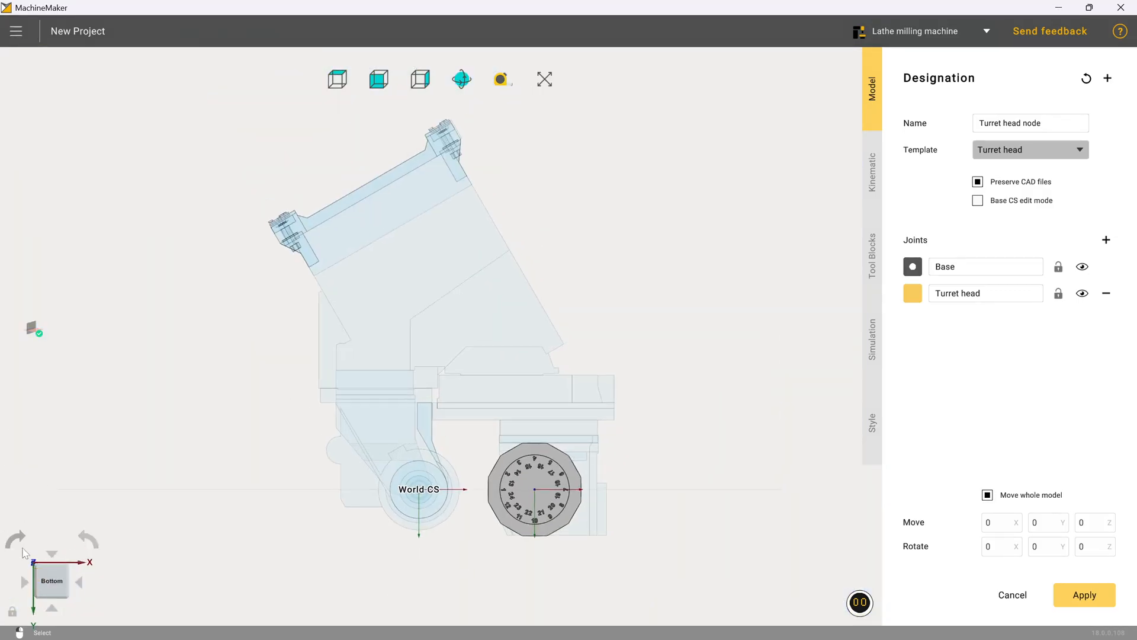
left_click(87, 539)
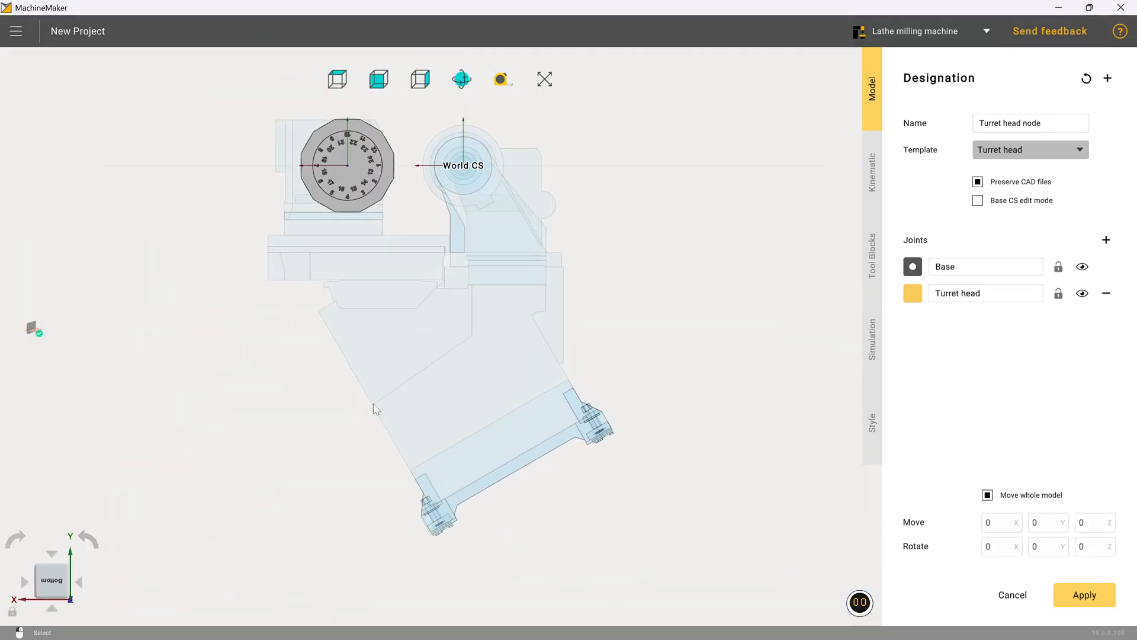
scroll(377, 171, "up", 5)
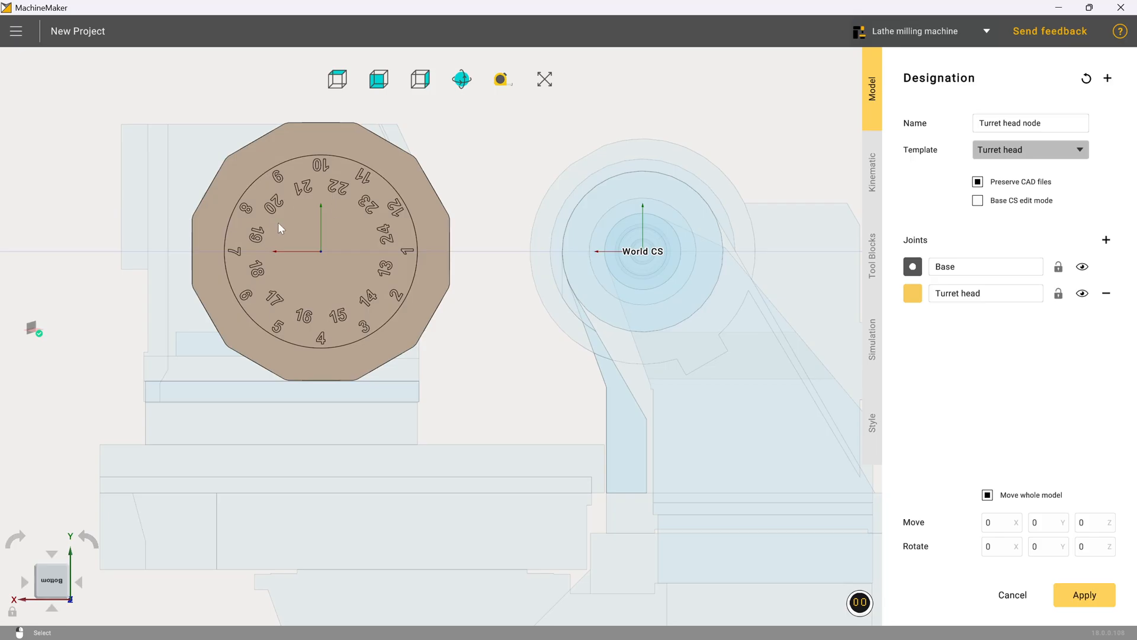
Step: Assign the turret body in the model to the Turret head joint
left_click(915, 299)
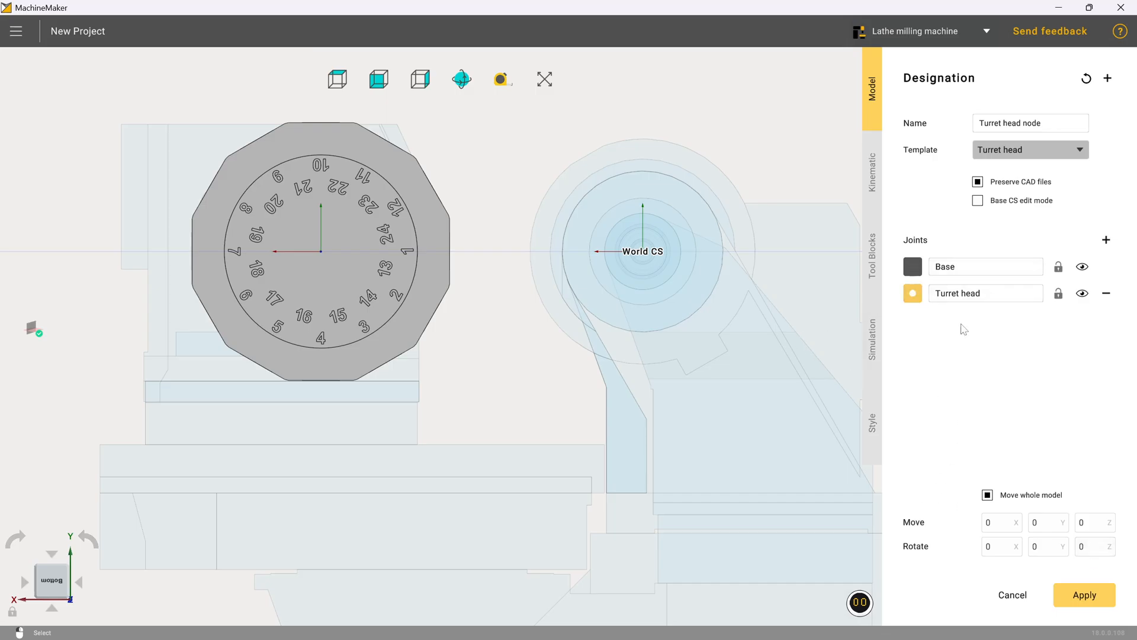
left_click(446, 248)
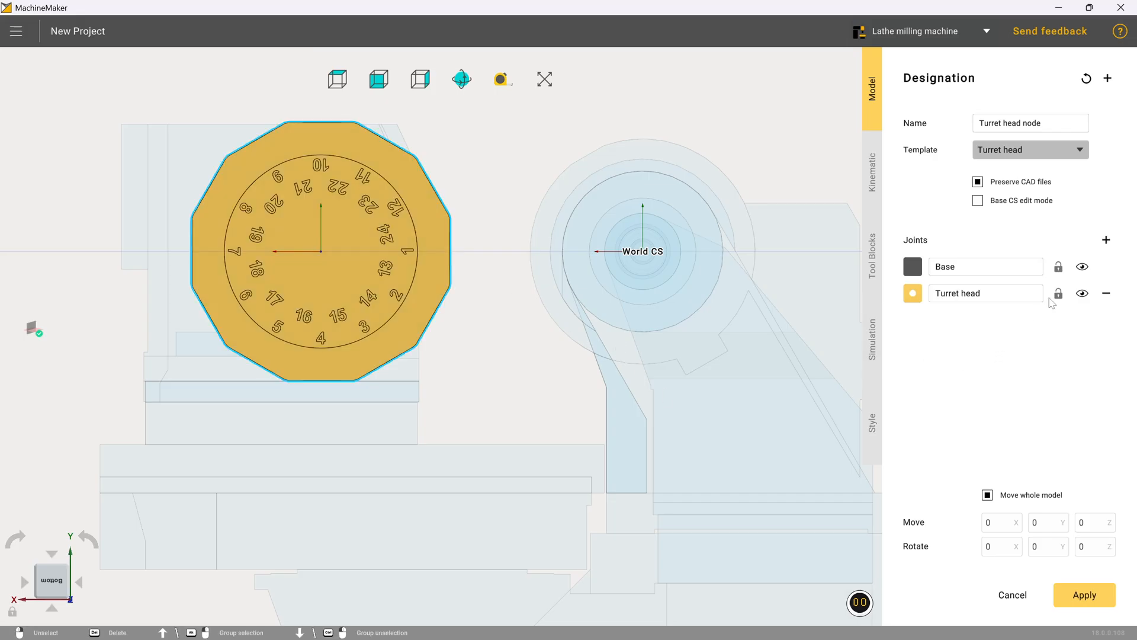
Step: Open the Turret head connector's kinematic settings and enable Invert direction for its rotary axis
left_click(877, 187)
left_click(972, 184)
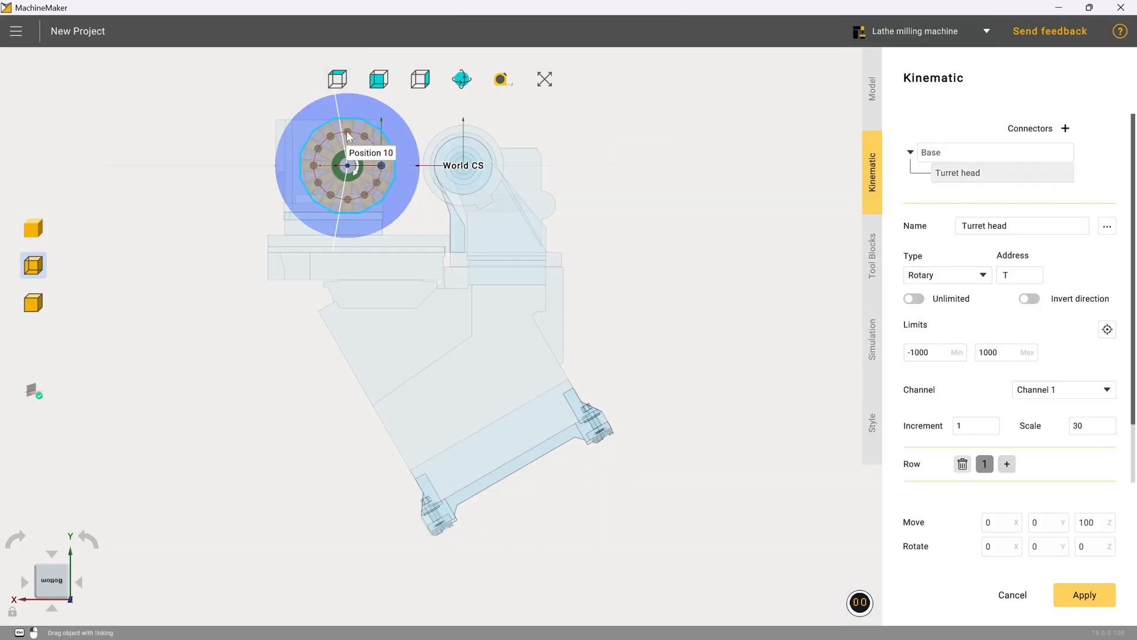
scroll(357, 161, "up", 5)
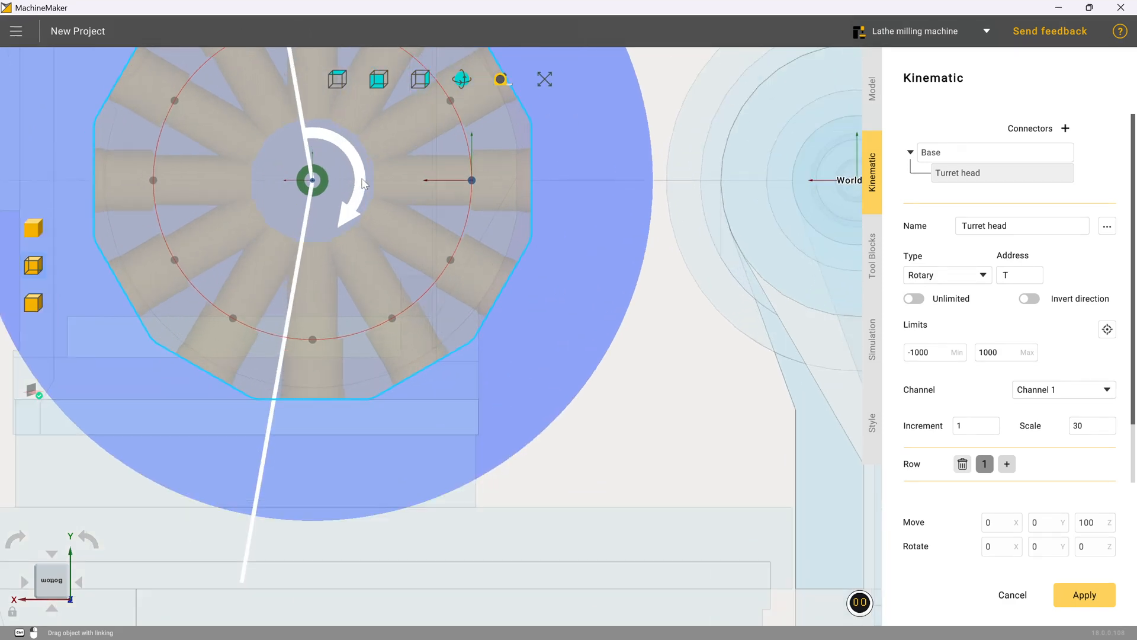
scroll(364, 184, "down", 3)
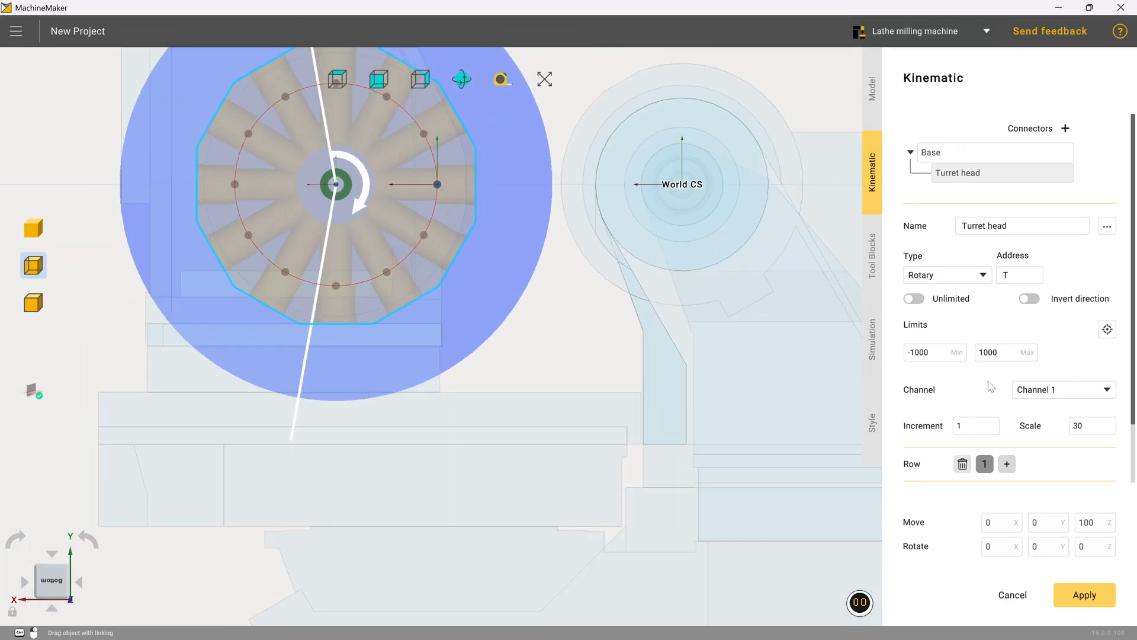
left_click(872, 89)
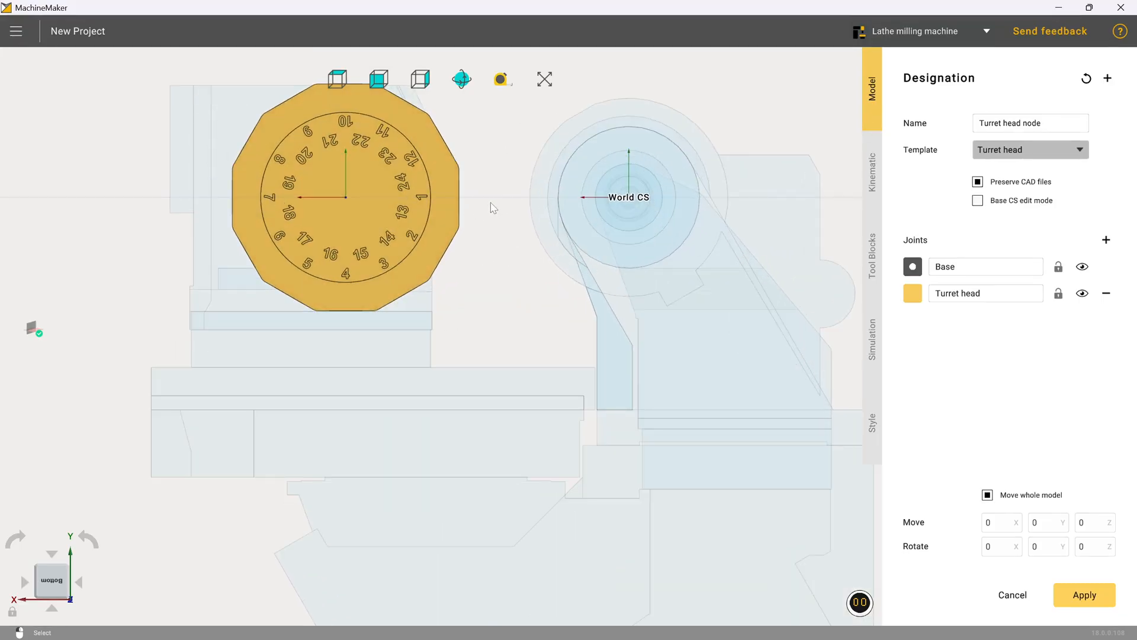
left_click(872, 172)
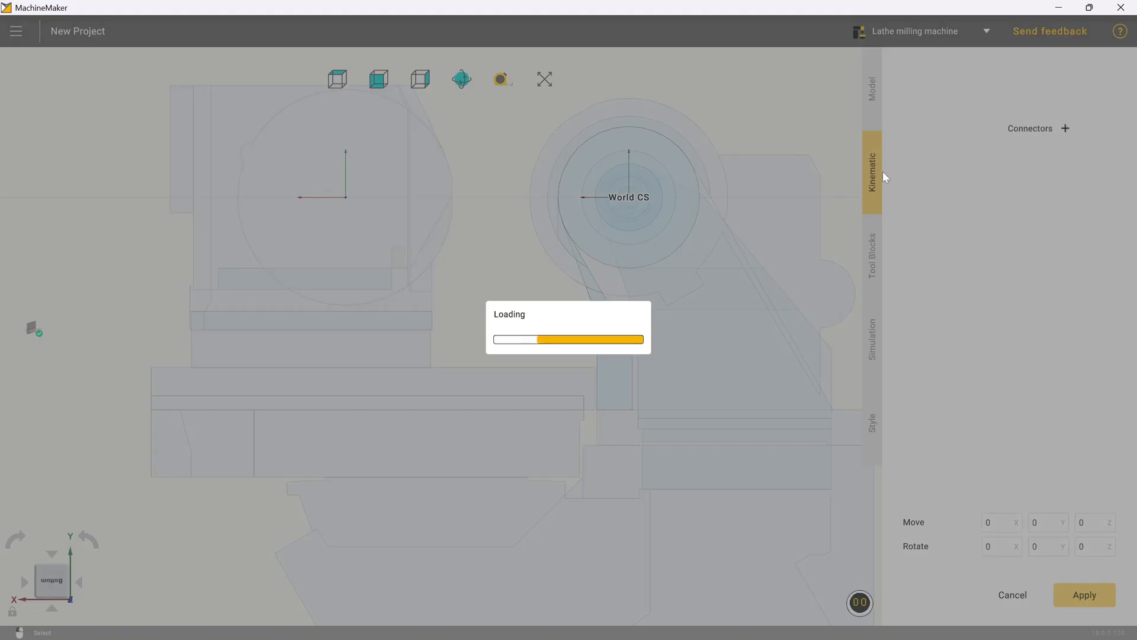
left_click(948, 175)
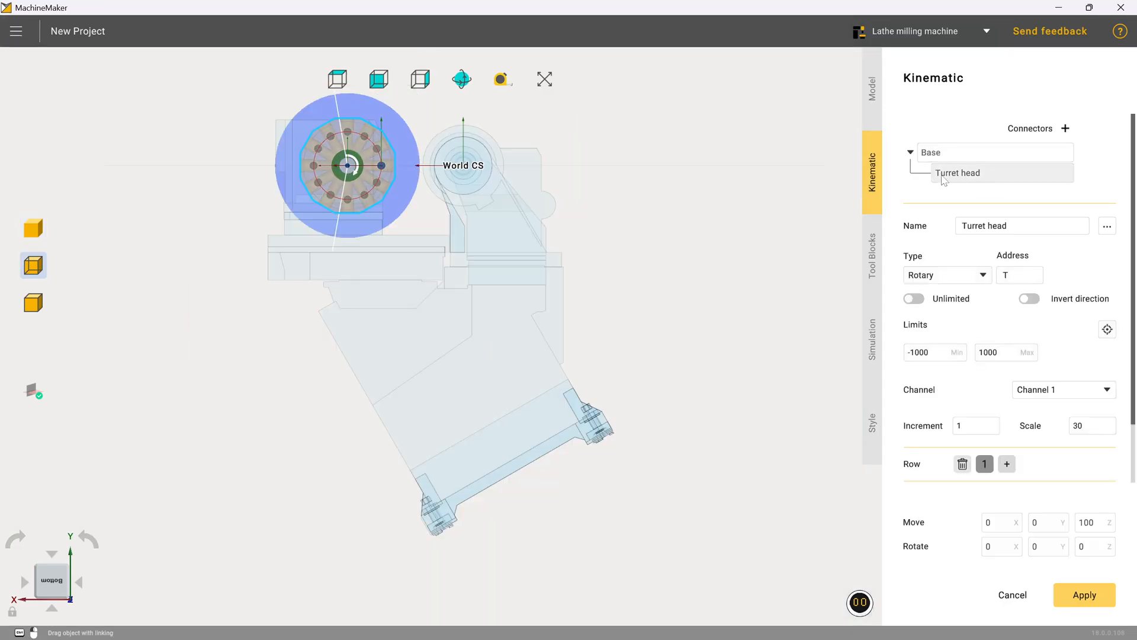
left_click(1029, 298)
Step: Examine the turret head's tool stations and connector circle from the side and front
scroll(385, 194, "up", 3)
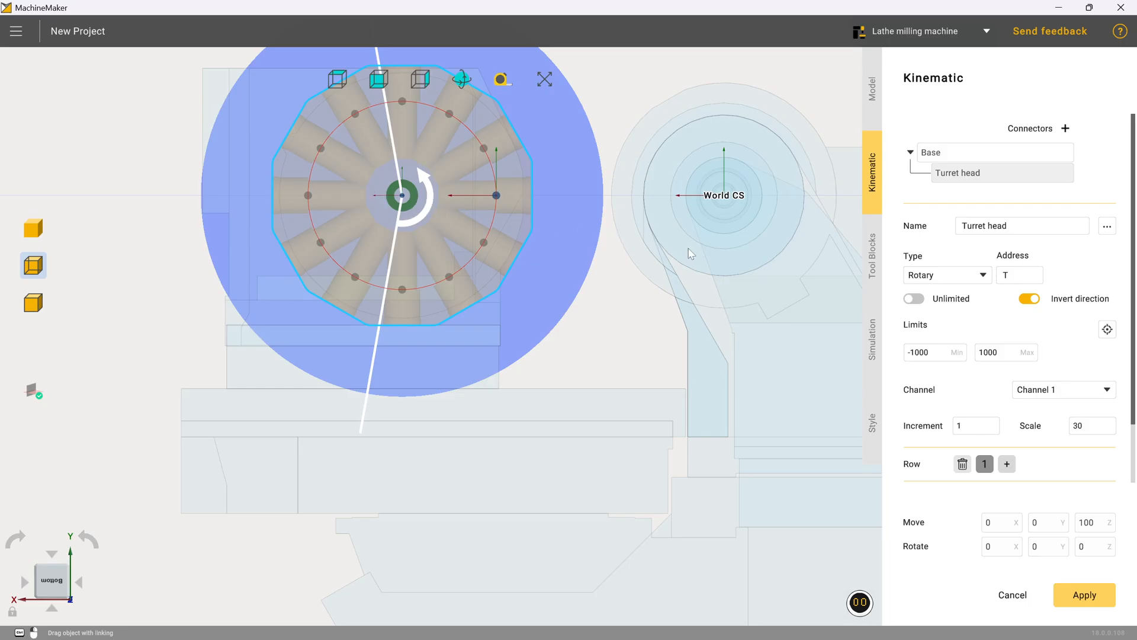
scroll(689, 249, "down", 3)
middle_click_drag(689, 250, 532, 277)
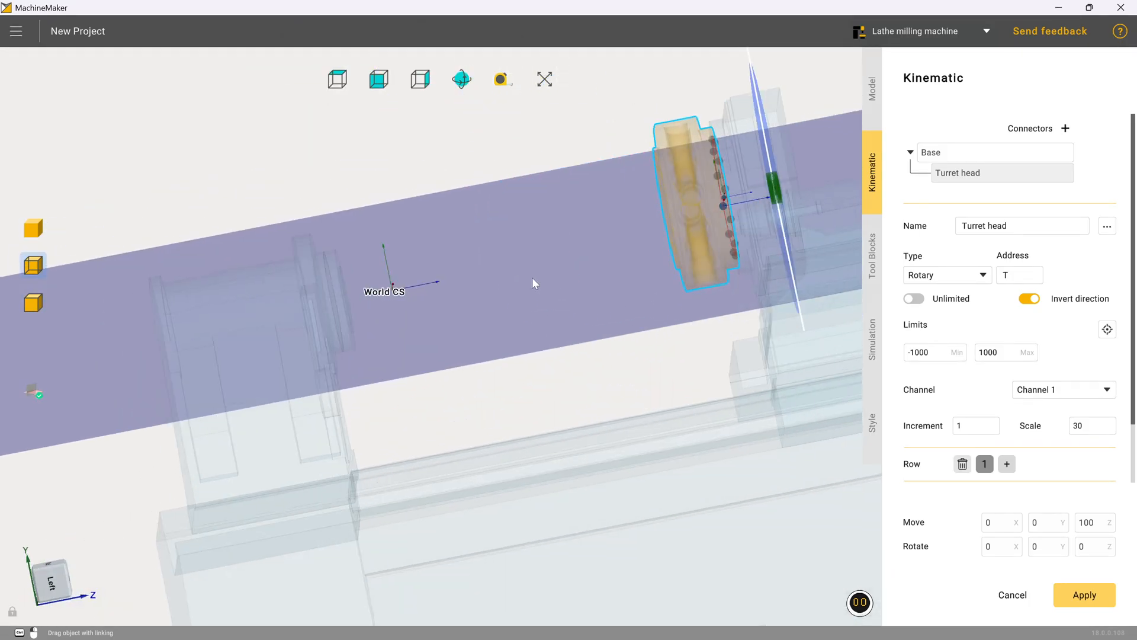
scroll(748, 182, "up", 5)
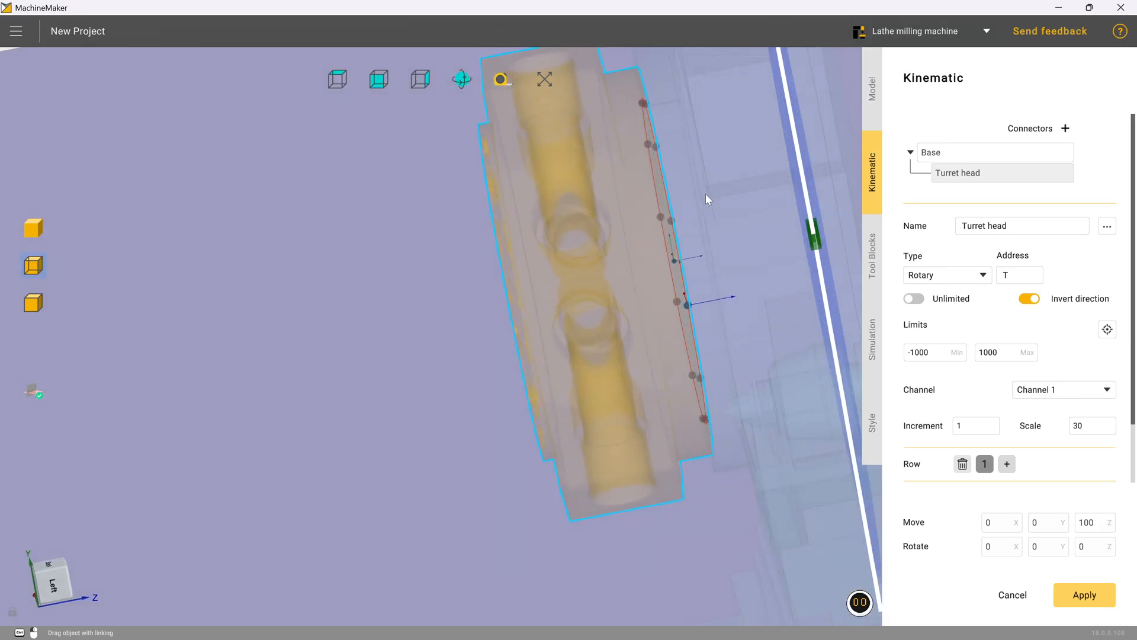
middle_click_drag(705, 194, 707, 196)
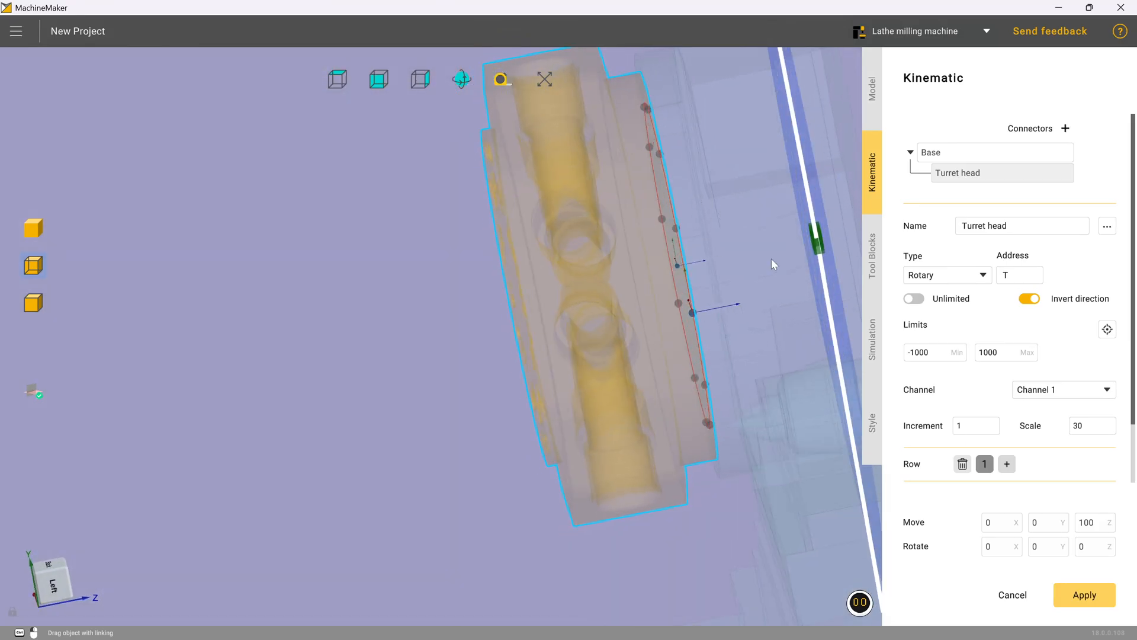
left_click_drag(817, 244, 699, 266)
left_click_drag(687, 263, 686, 263)
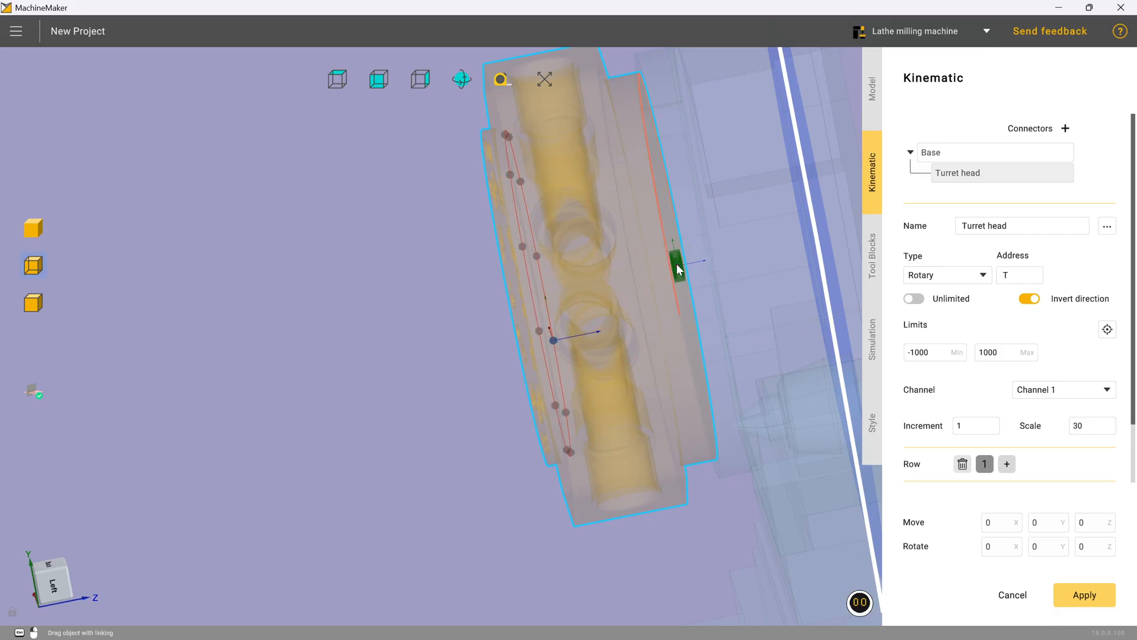
middle_click_drag(687, 265, 849, 261)
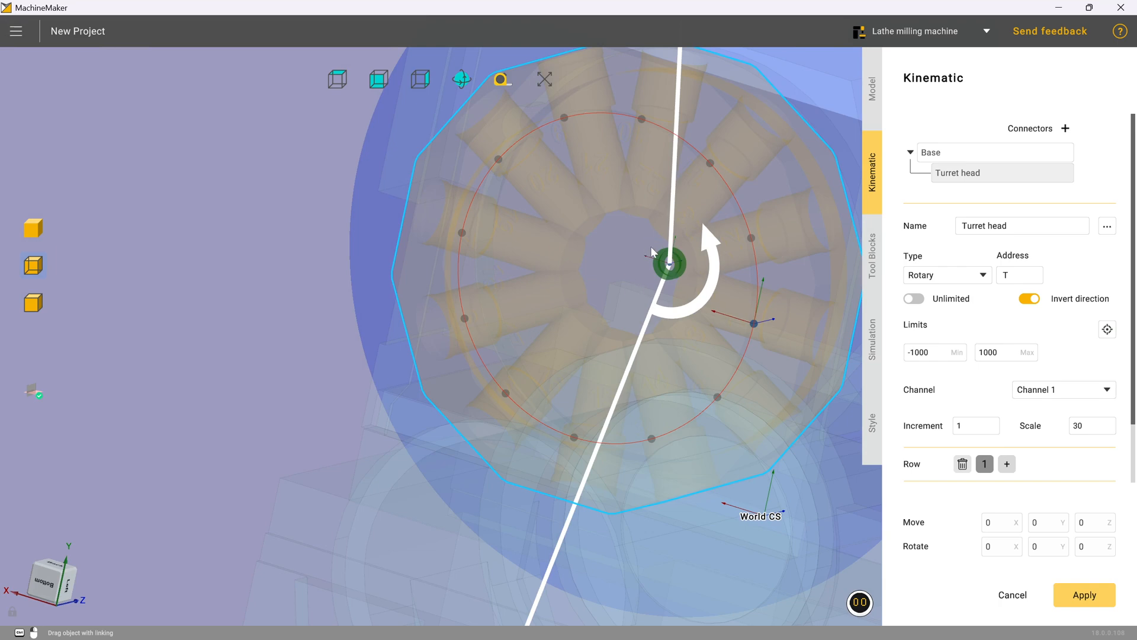
scroll(655, 257, "down", 3)
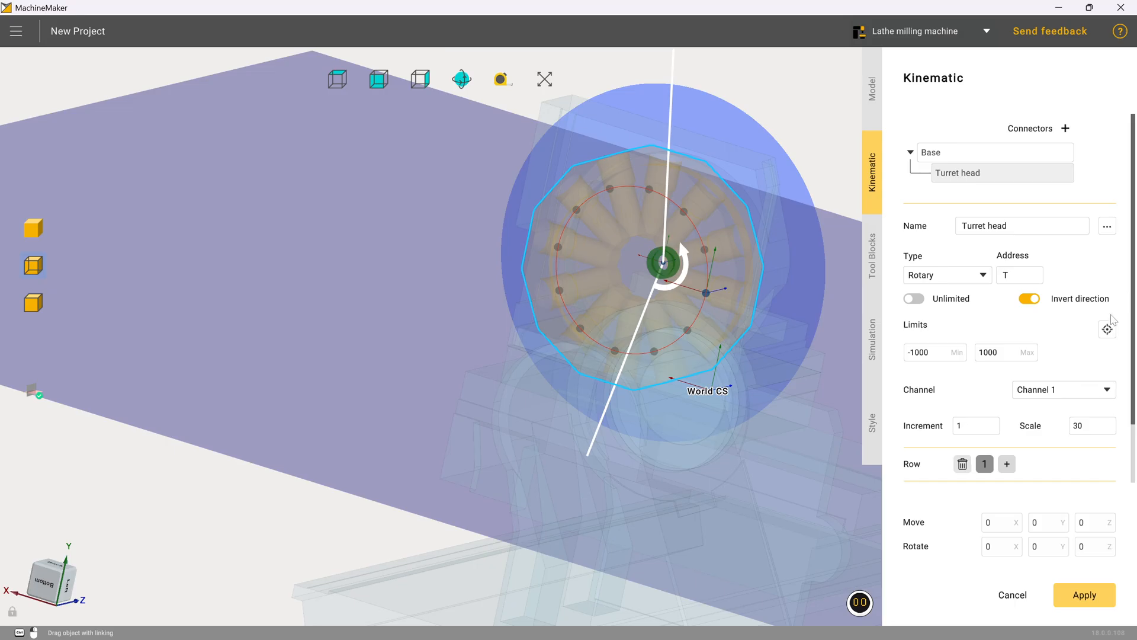
Step: Turn on interactive mode and drag the tool connector onto the station, giving diameter 320 and overhang -66
left_click_drag(1133, 303, 1133, 356)
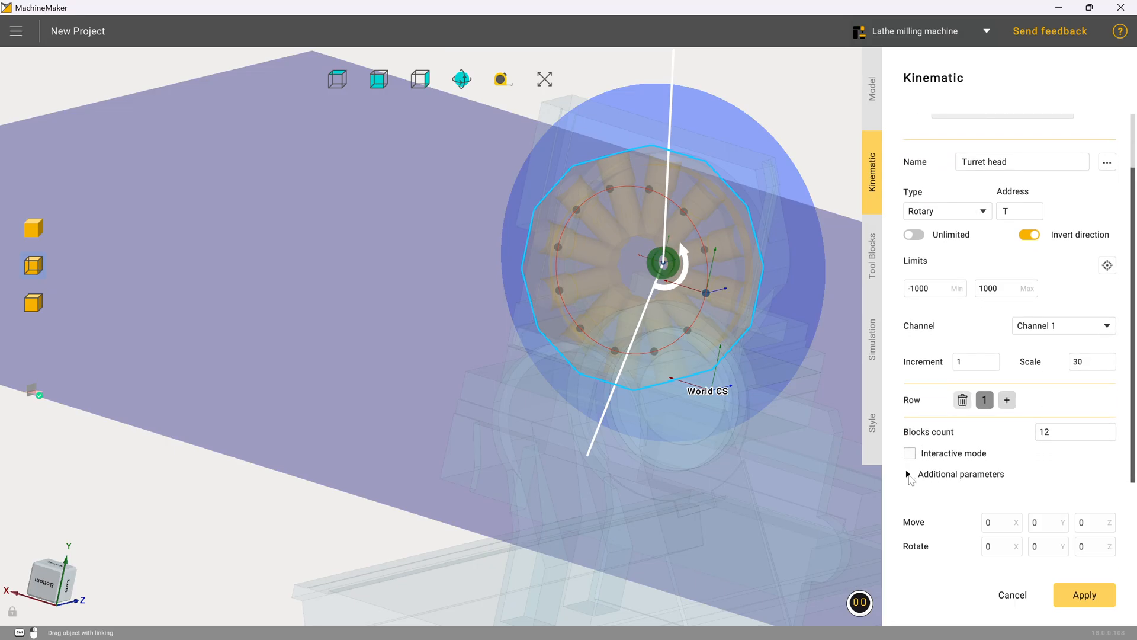
left_click(909, 475)
scroll(1134, 364, "down", 3)
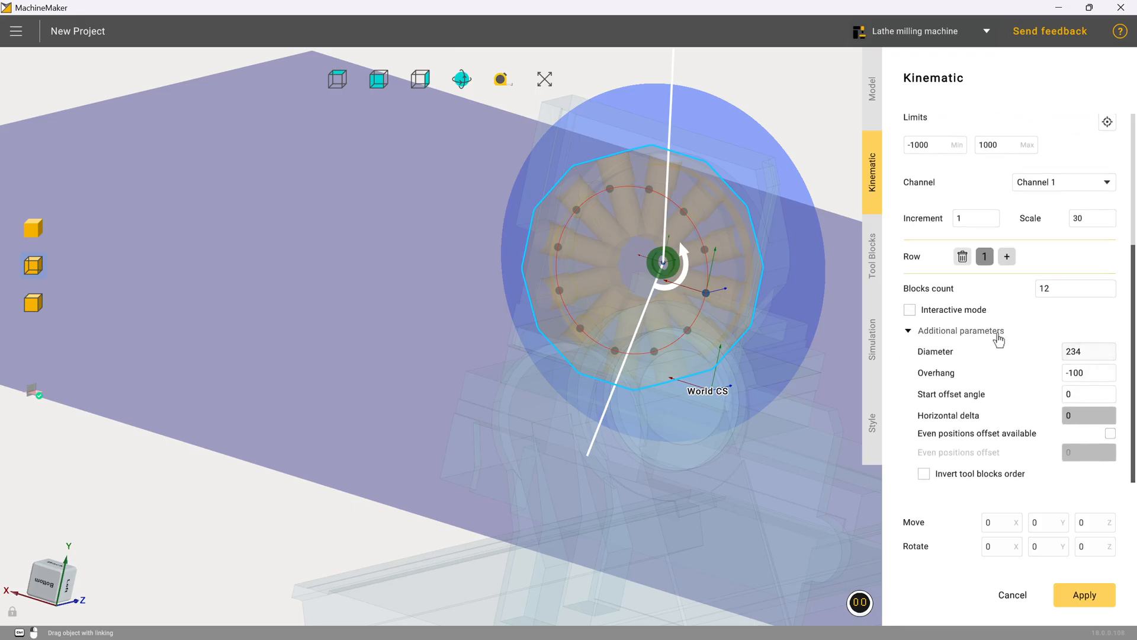
left_click(910, 309)
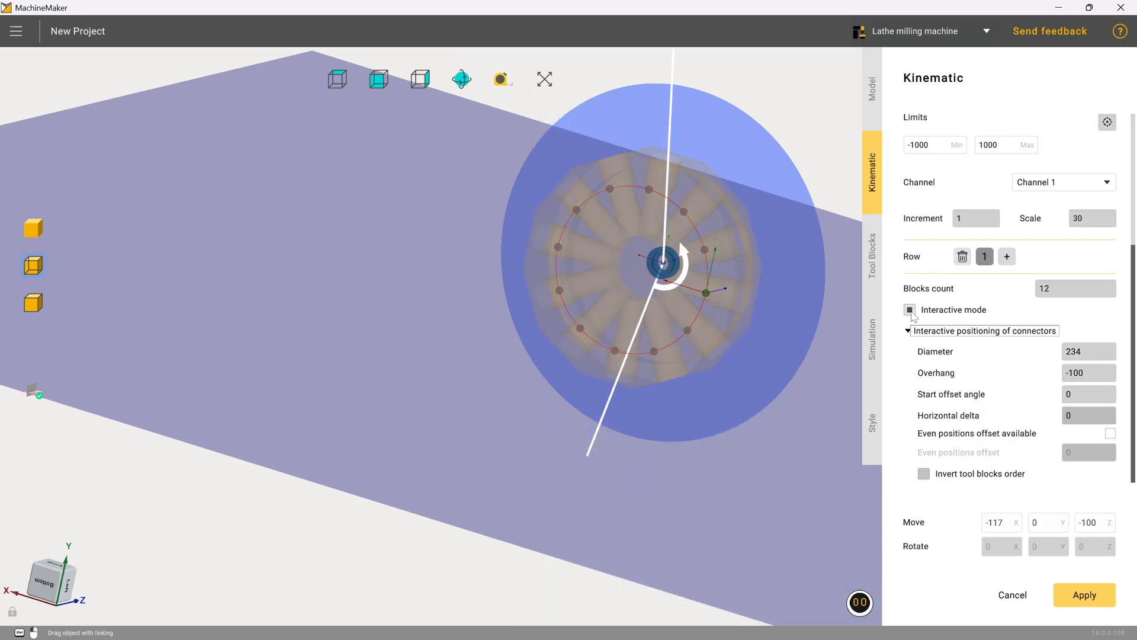
scroll(711, 296, "up", 2)
left_click_drag(714, 298, 779, 311)
scroll(790, 328, "up", 10)
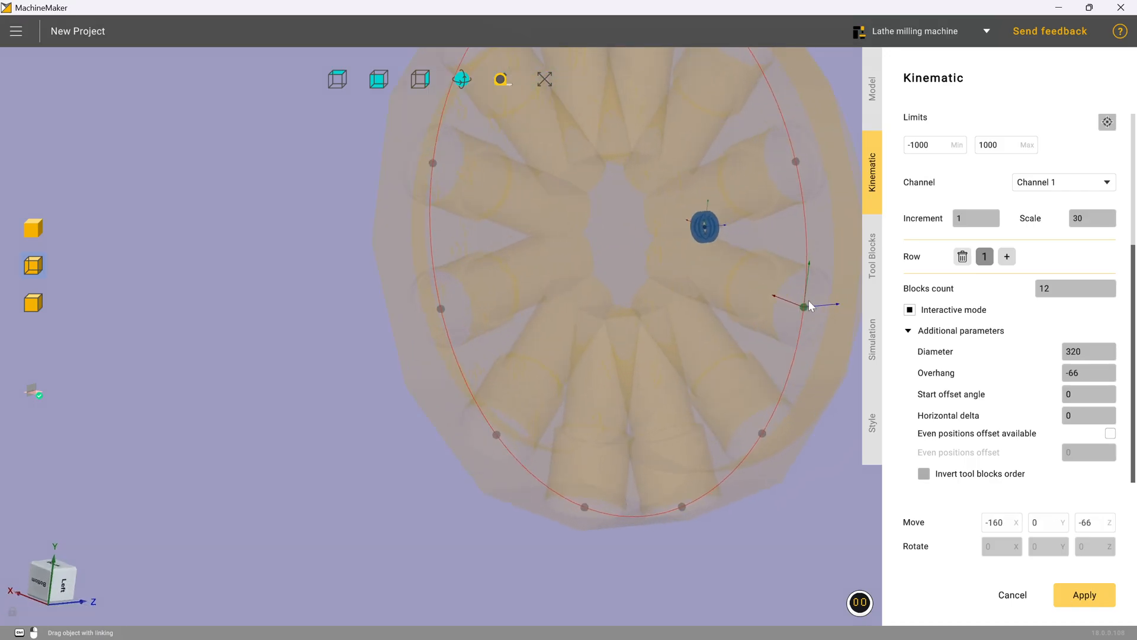
scroll(789, 333, "down", 3)
middle_click_drag(769, 409, 798, 405)
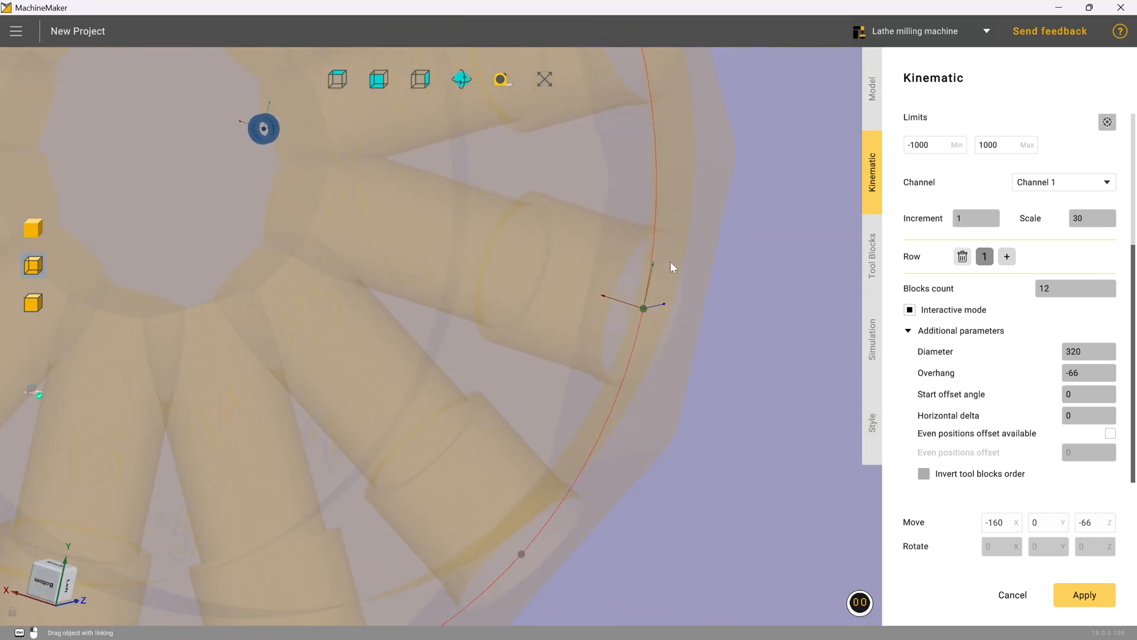
scroll(647, 307, "down", 5)
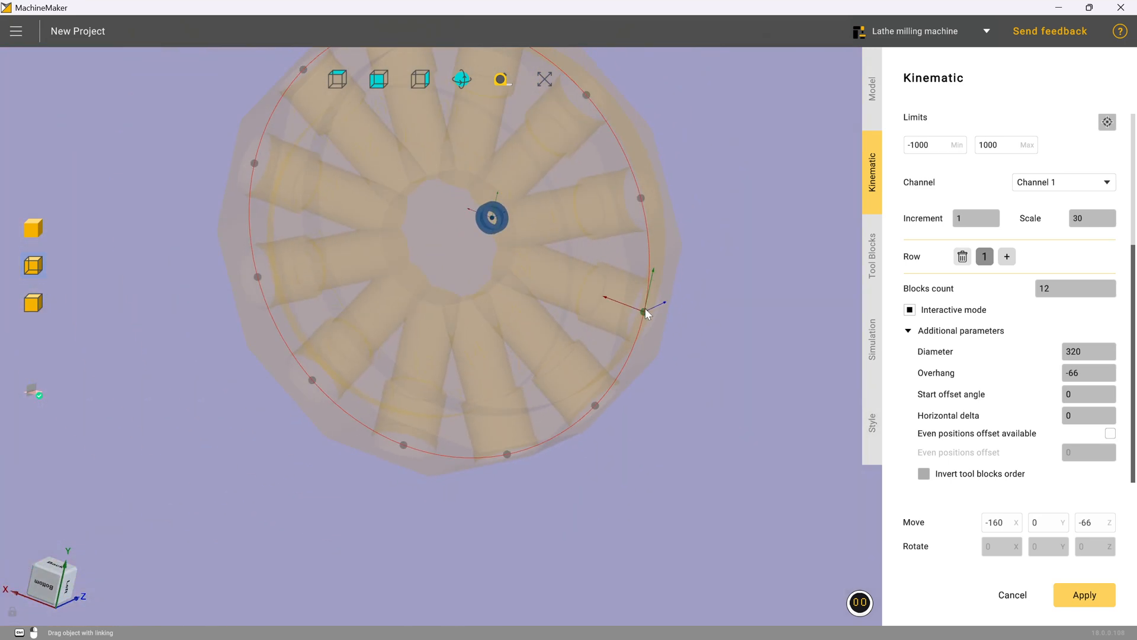
middle_click_drag(657, 317, 724, 333)
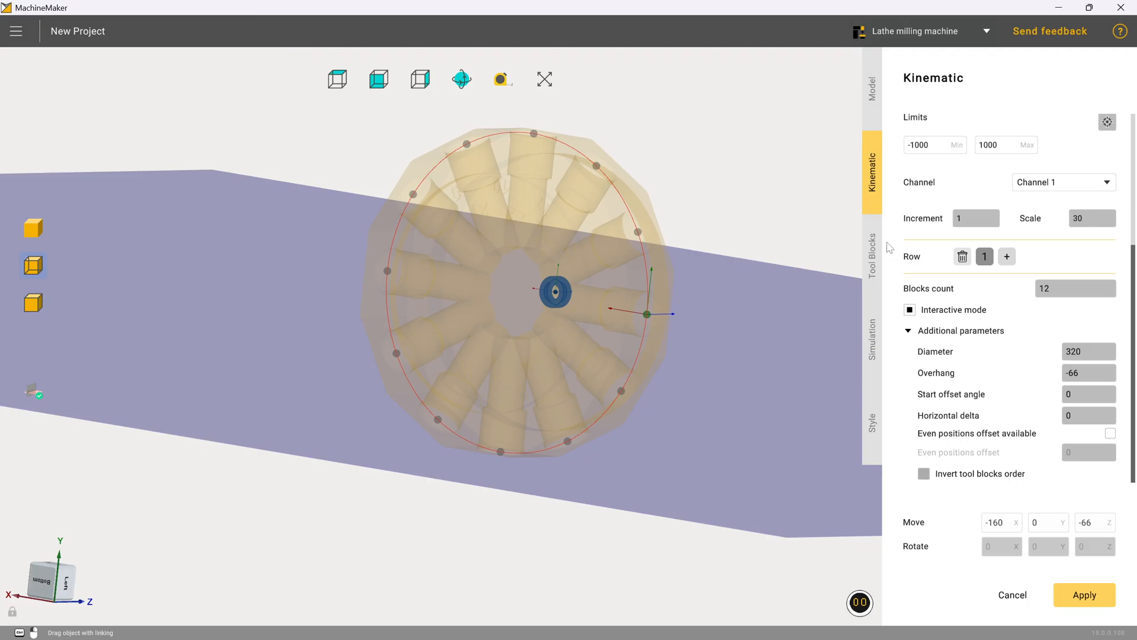
Step: Set all twelve turret positions in row 1 to Not selected in the tool blocks list
left_click(872, 255)
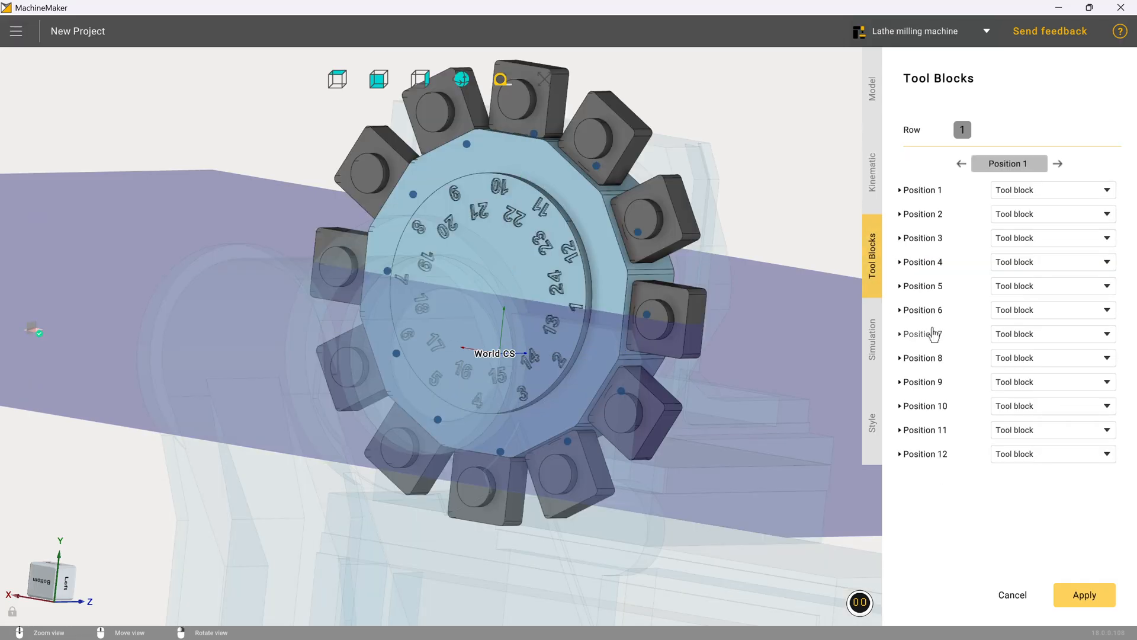
right_click_drag(718, 324, 607, 327)
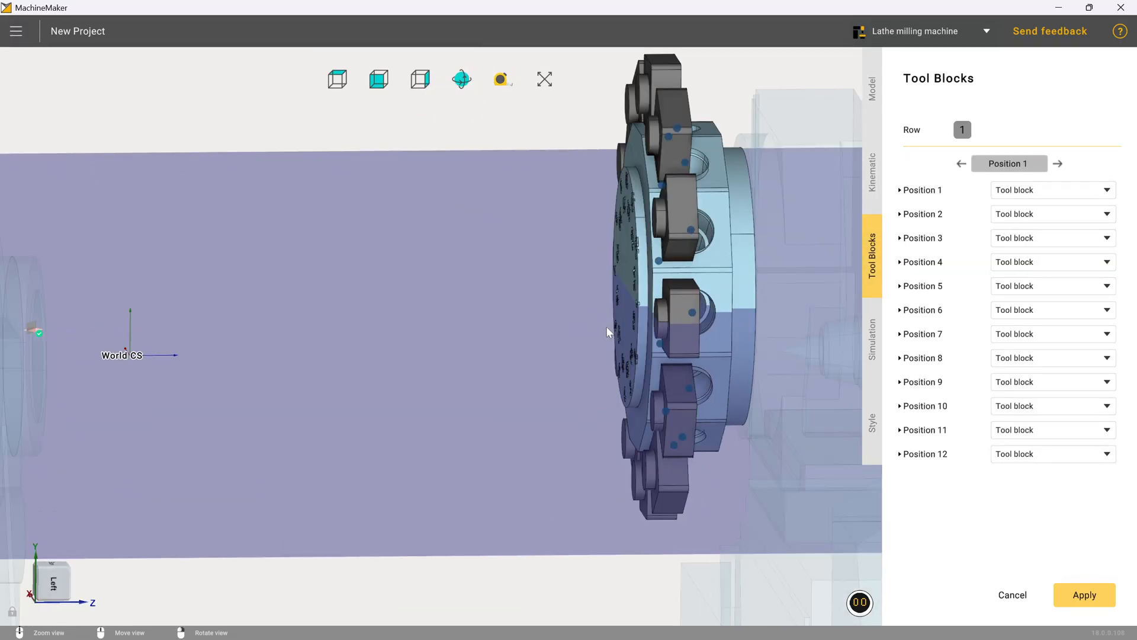
right_click_drag(697, 297, 768, 289)
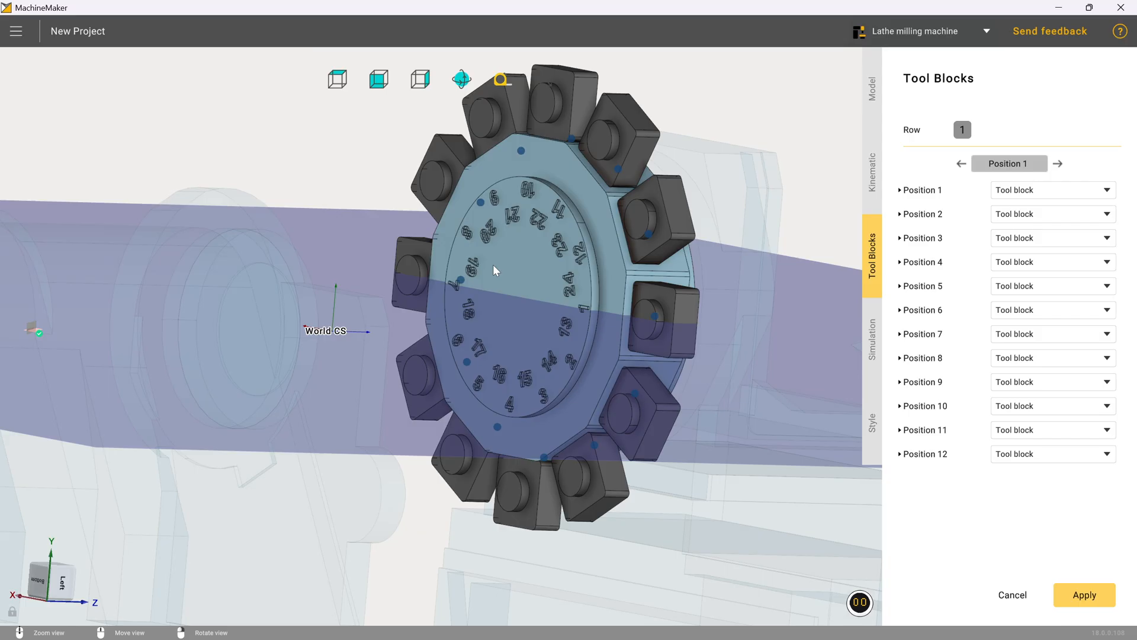
left_click(1066, 190)
left_click(1066, 206)
left_click(1067, 215)
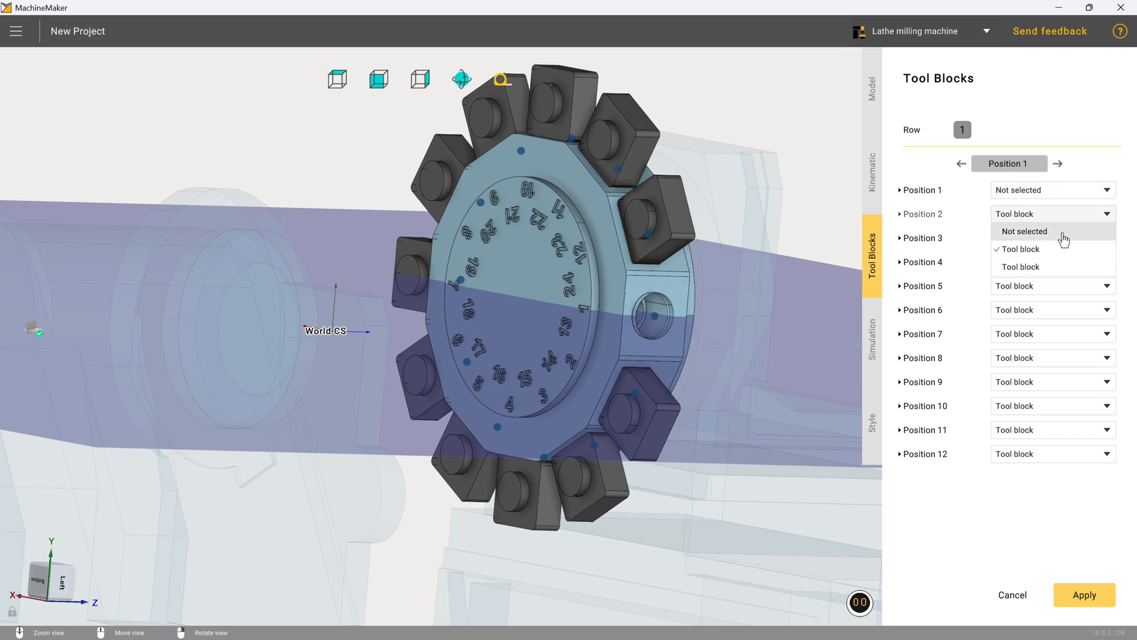
left_click(1066, 230)
left_click(1066, 238)
left_click(1063, 254)
left_click(1060, 262)
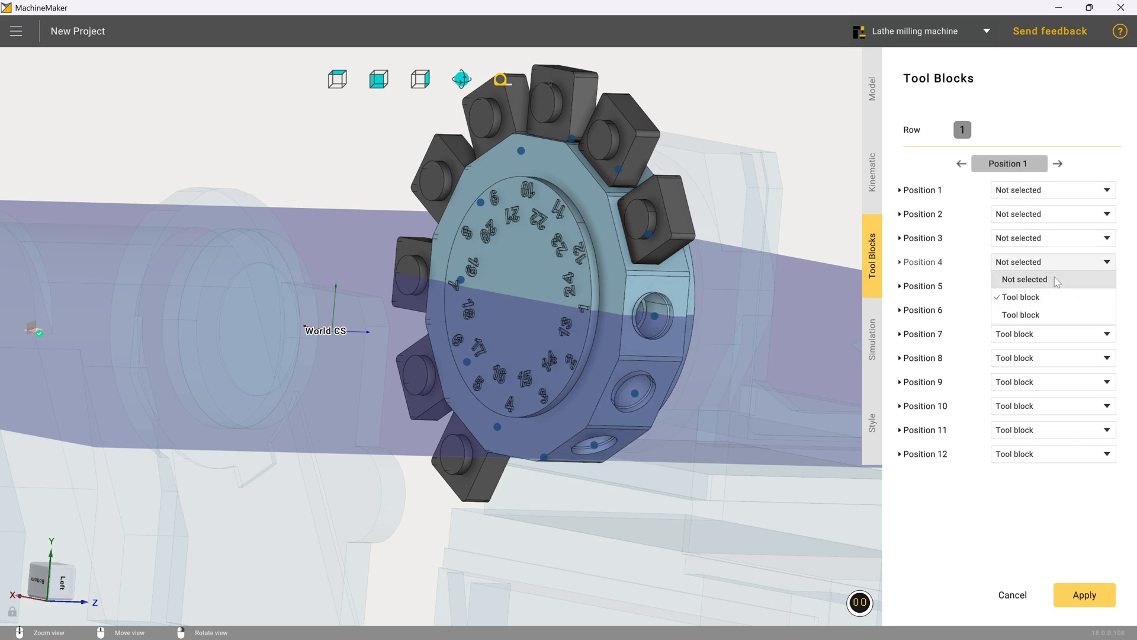
left_click(1061, 277)
left_click(1060, 286)
left_click(1057, 302)
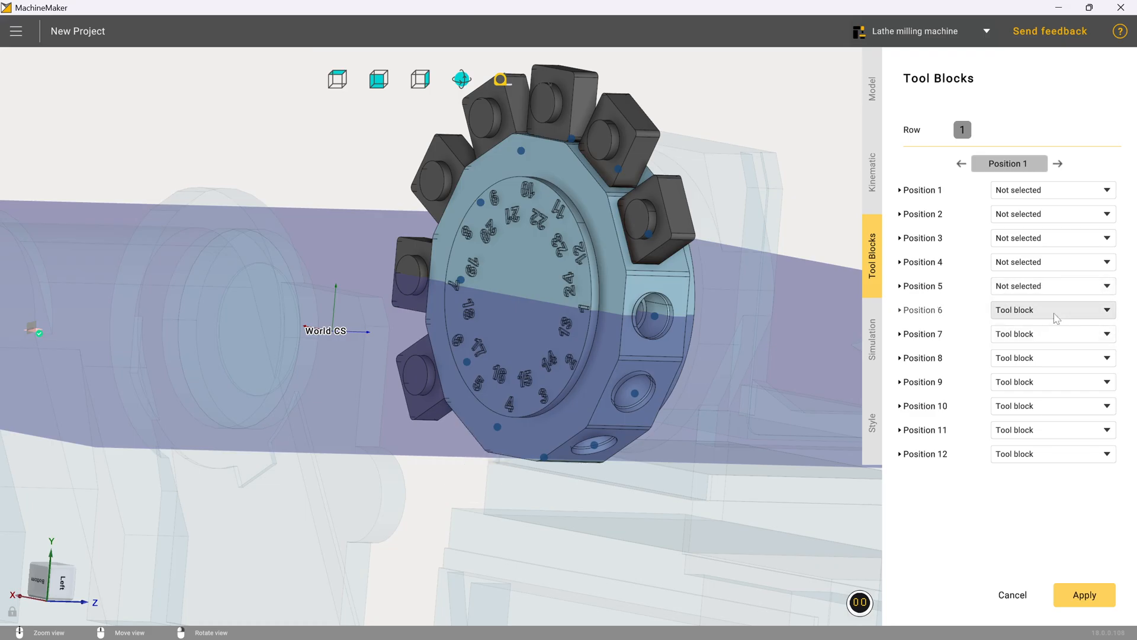
left_click(1060, 309)
left_click(1058, 325)
left_click(1057, 334)
left_click(1054, 353)
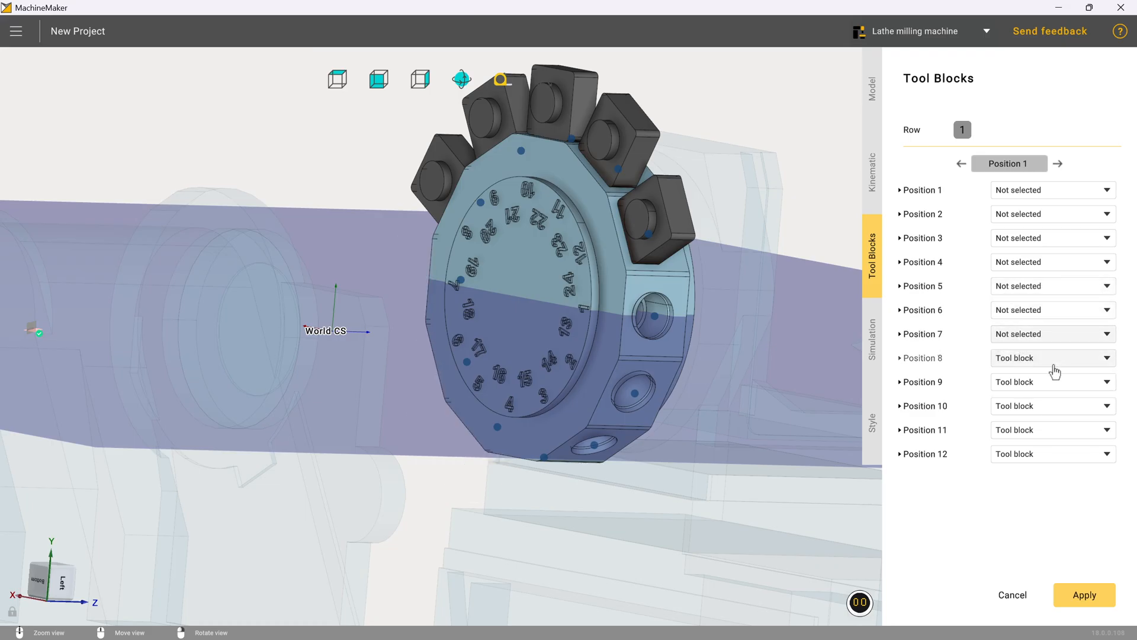
left_click(1058, 358)
left_click(1058, 376)
left_click(1058, 382)
left_click(1056, 407)
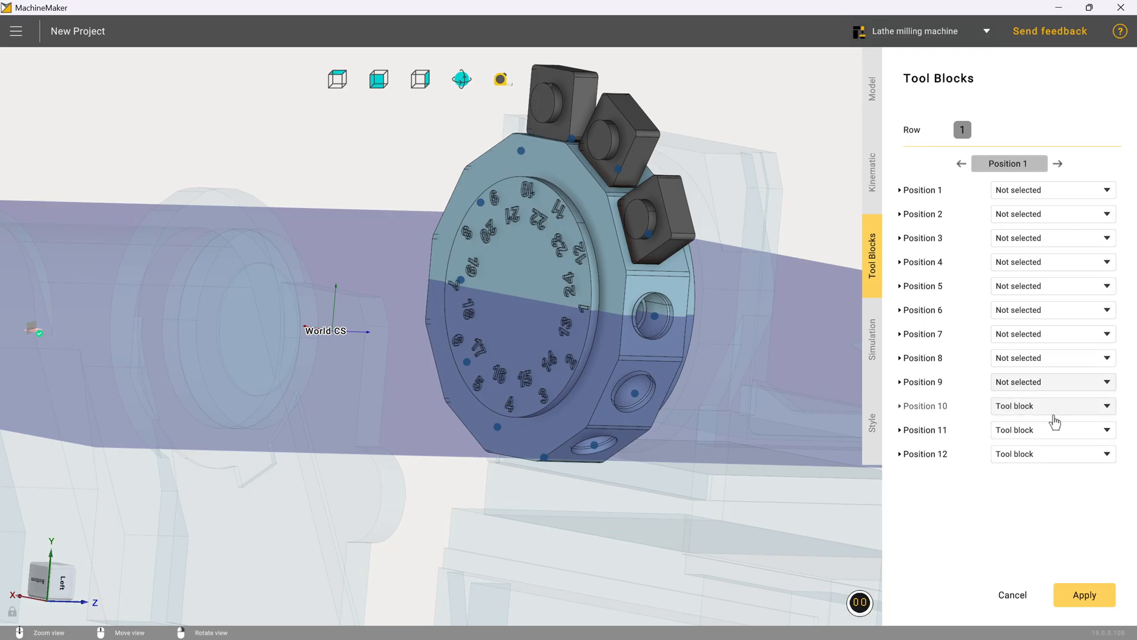
left_click(1054, 406)
left_click(1054, 423)
left_click(1053, 437)
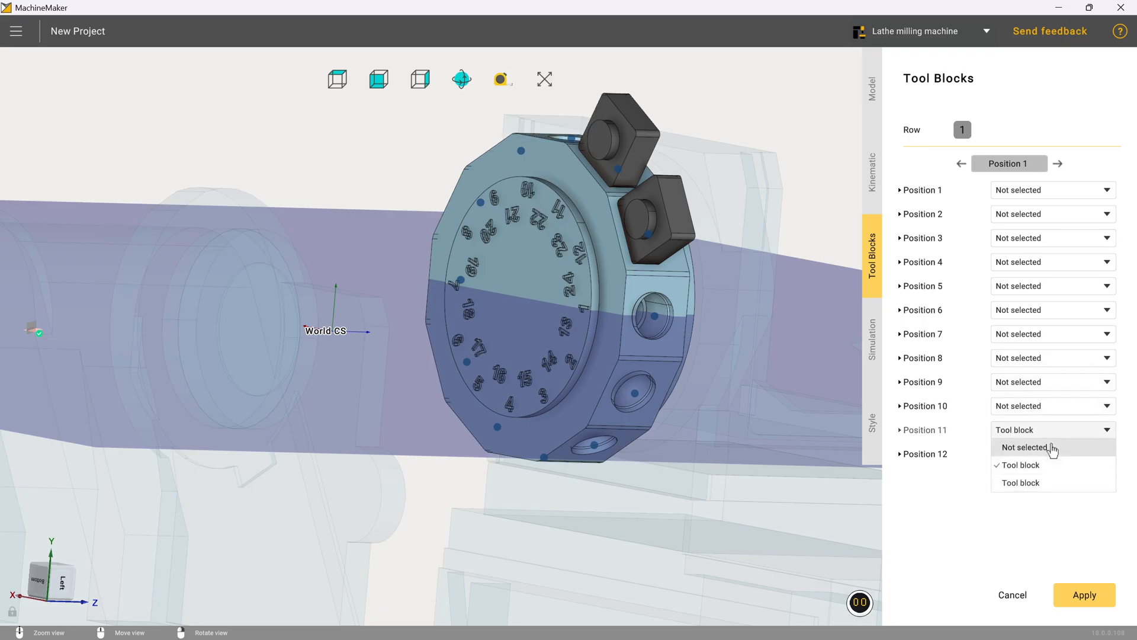
left_click(1052, 445)
left_click(1054, 454)
left_click(1050, 469)
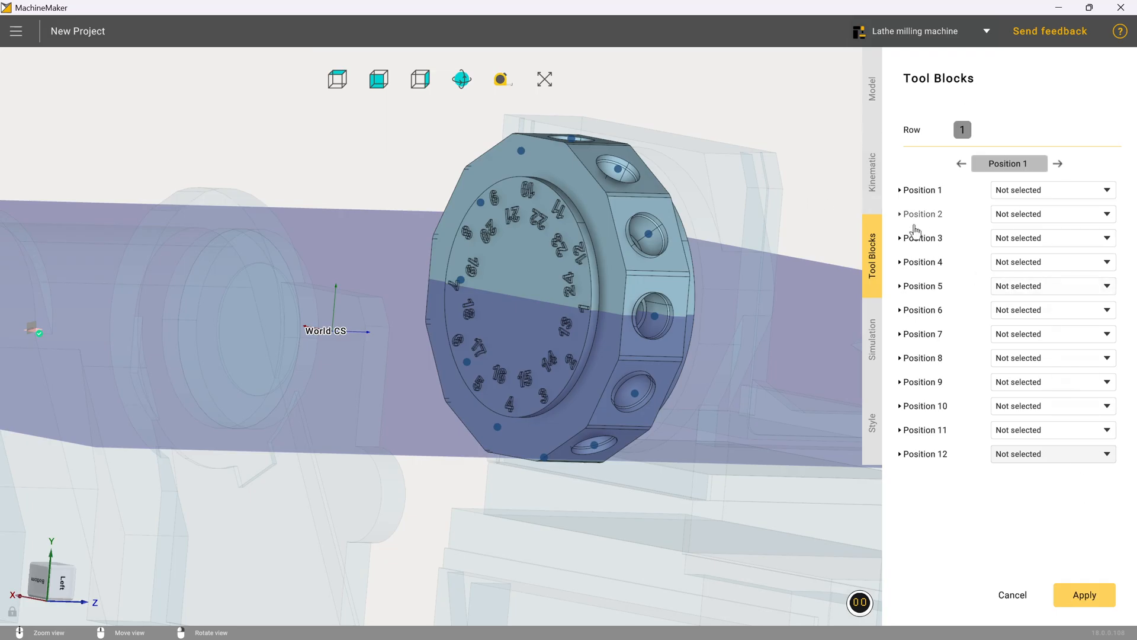
Step: Add a second row of tool stations to the Turret head connector
left_click(869, 189)
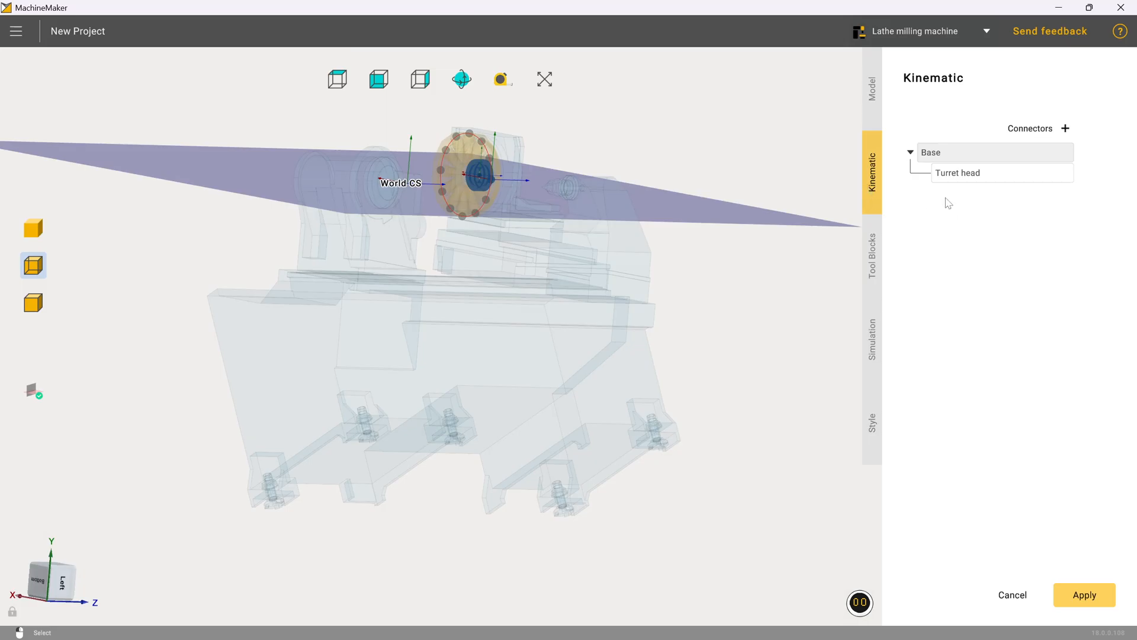
left_click(948, 173)
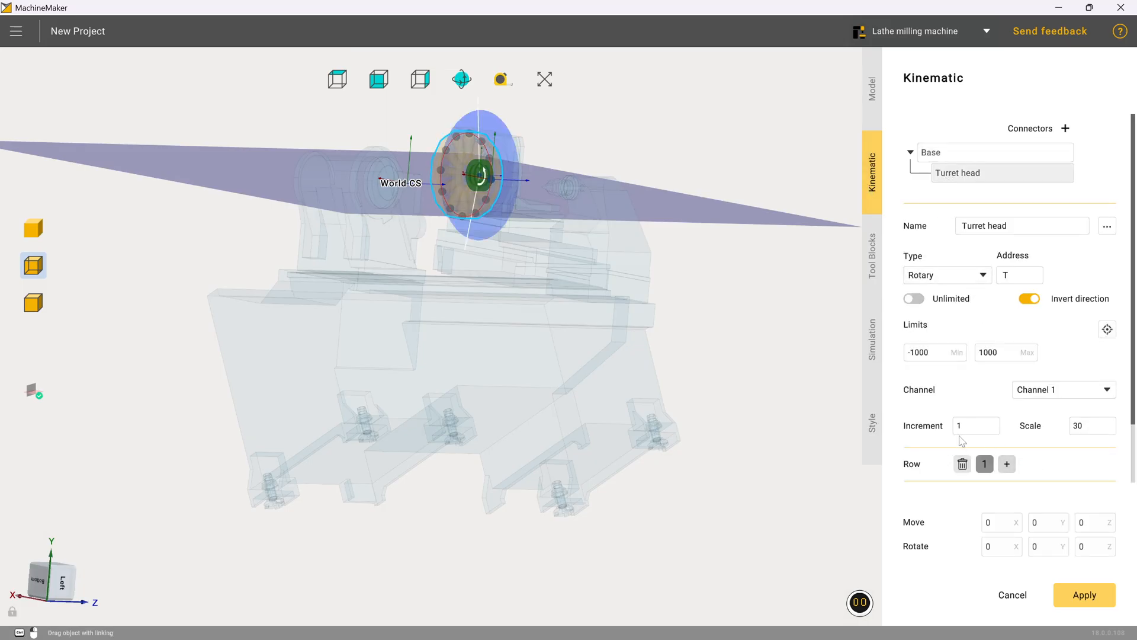
left_click(1007, 465)
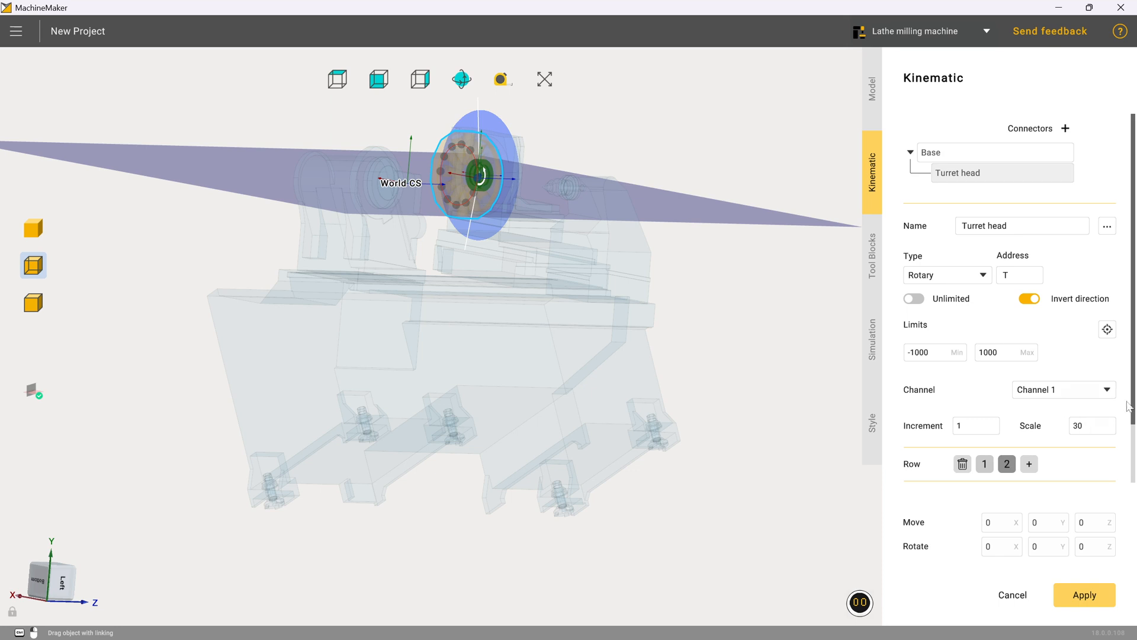
Step: Expand the additional parameters of the turret's row 2 and set its start offset angle to 15 and overhang to -105
scroll(1130, 405, "down", 2)
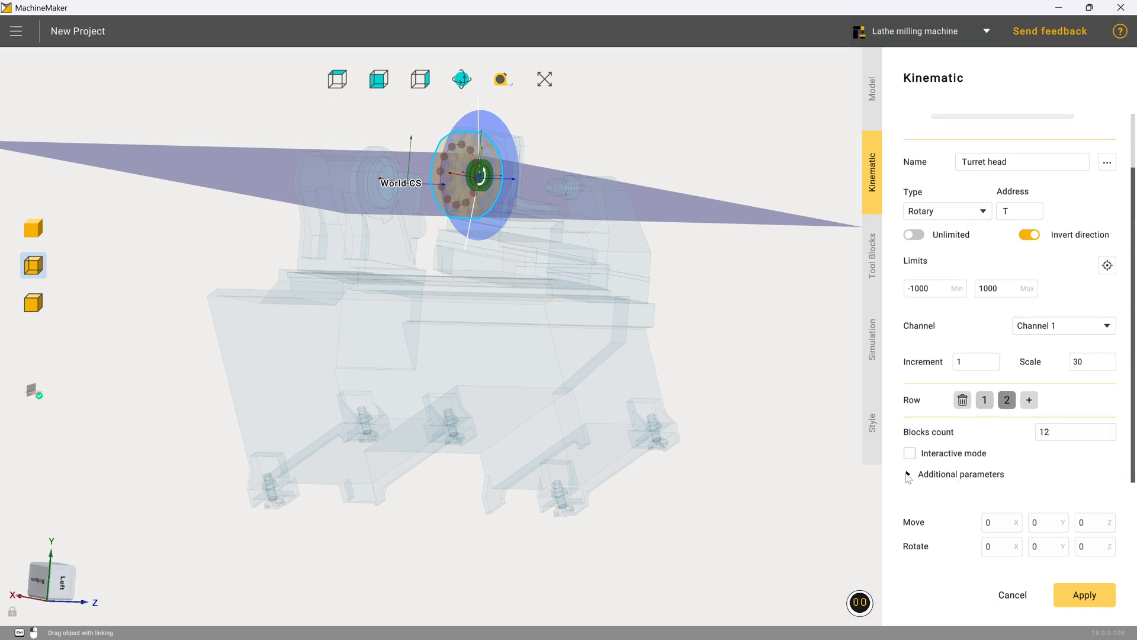
left_click(908, 474)
scroll(945, 409, "down", 4)
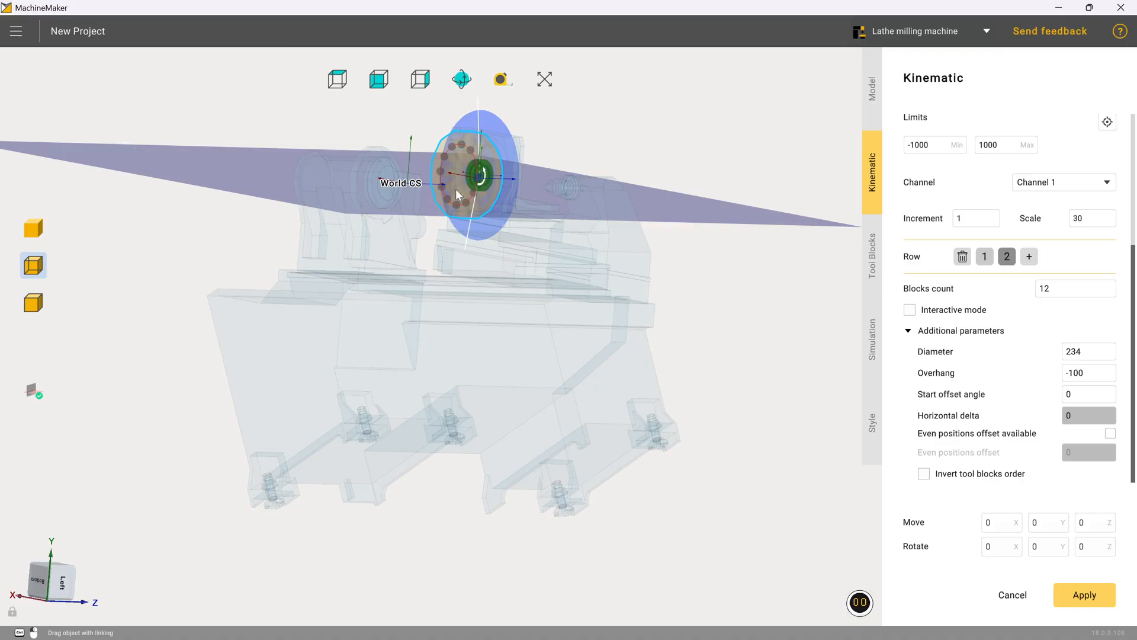
scroll(461, 174, "up", 3)
scroll(461, 170, "up", 3)
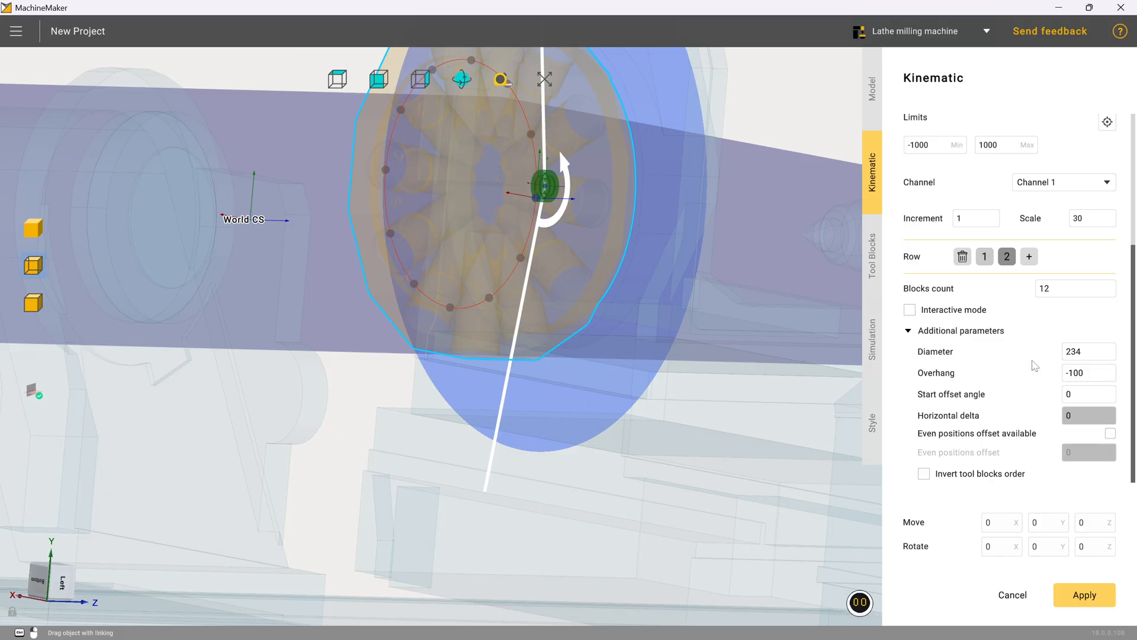
type("15")
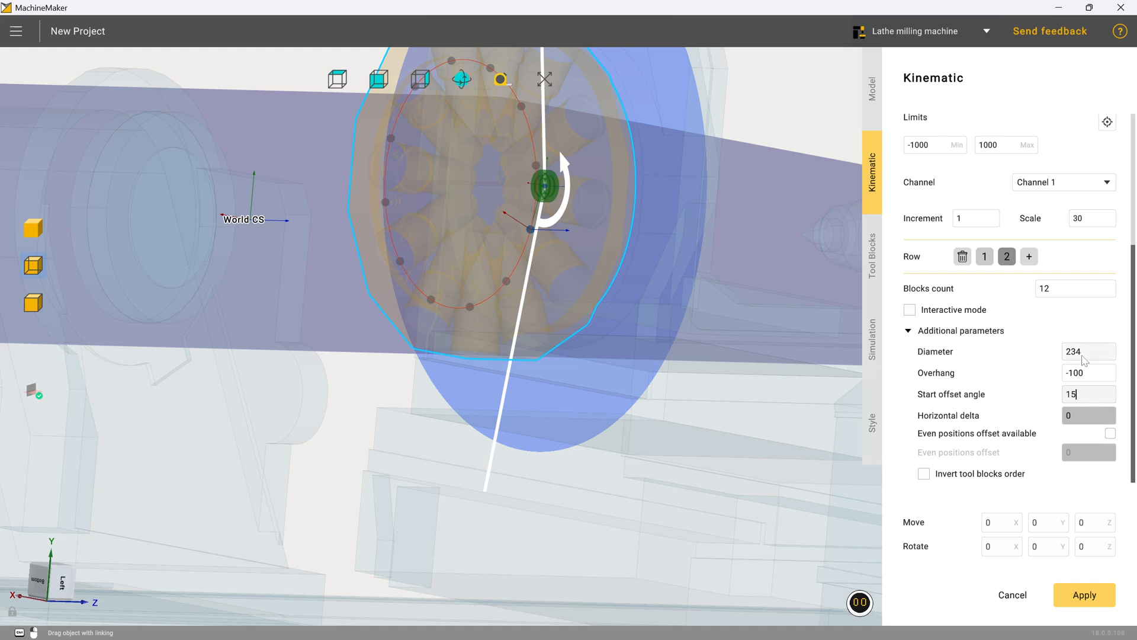
double_click(1097, 376)
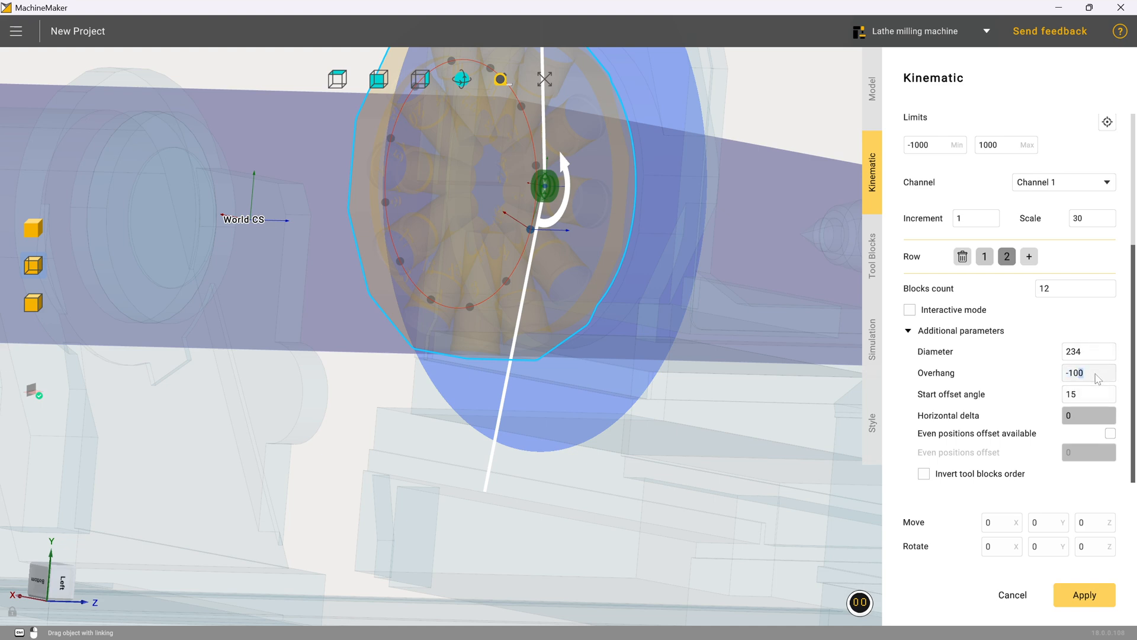
type("5")
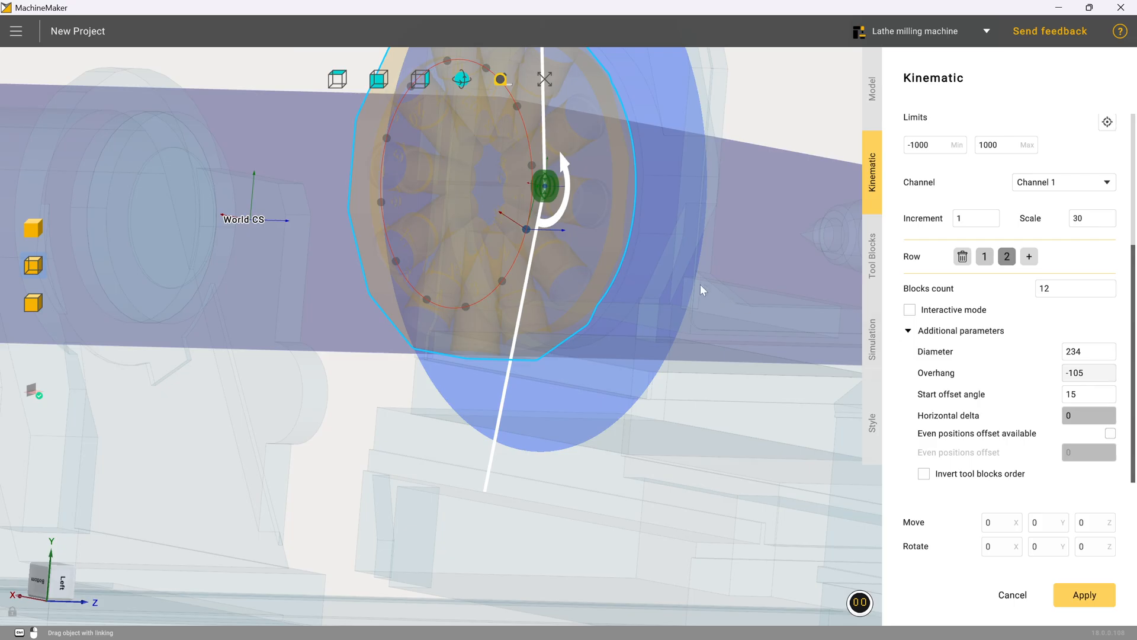
Step: Set all twelve row 2 turret positions, 13 through 24, to Not selected in the tool blocks list
middle_click_drag(701, 290, 617, 282)
scroll(617, 282, "down", 3)
scroll(825, 213, "up", 8)
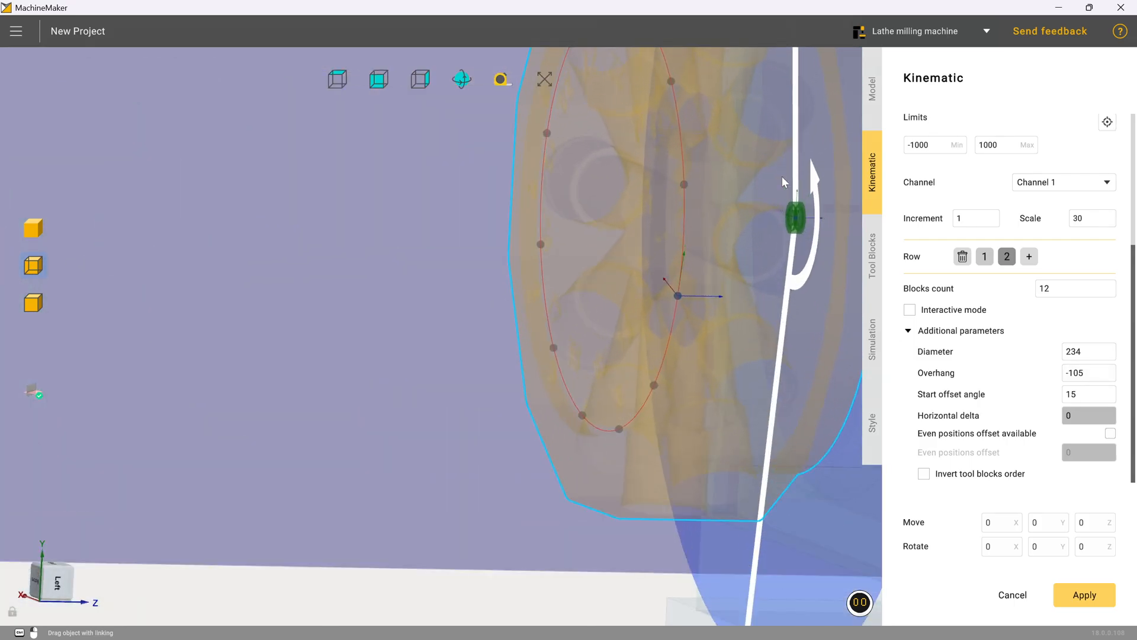
middle_click_drag(785, 182, 746, 187)
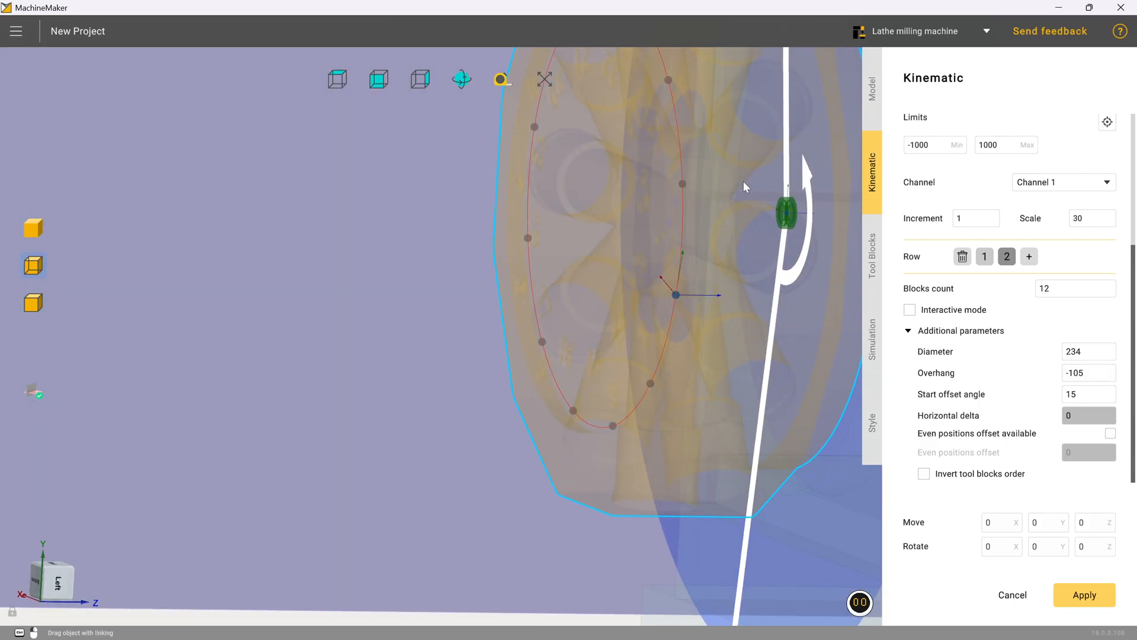
scroll(731, 236, "down", 3)
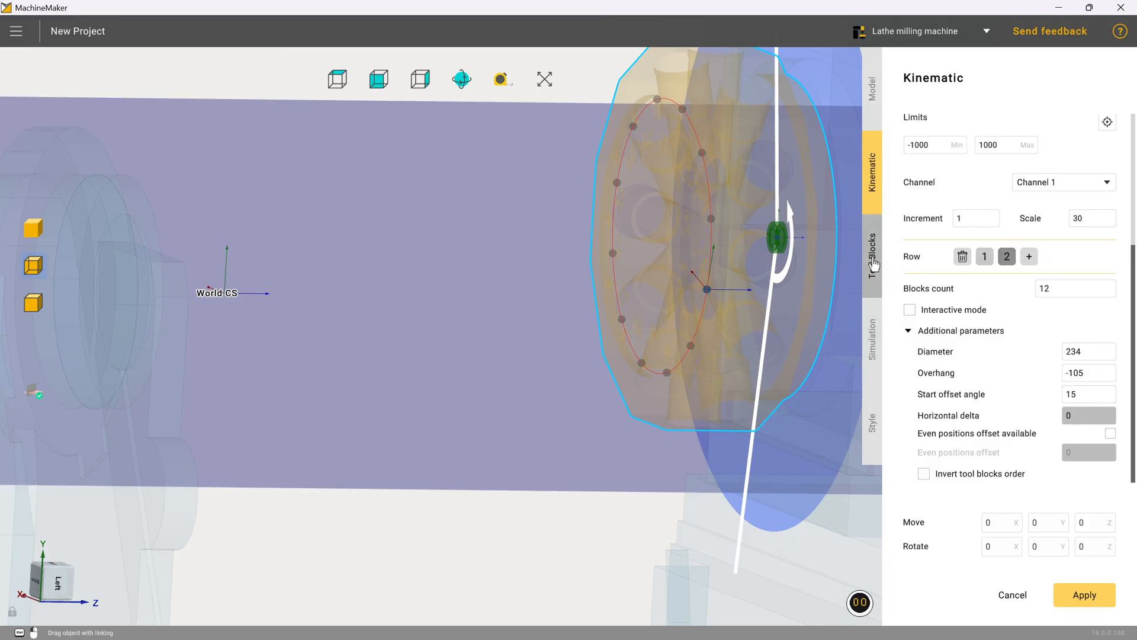
left_click(874, 263)
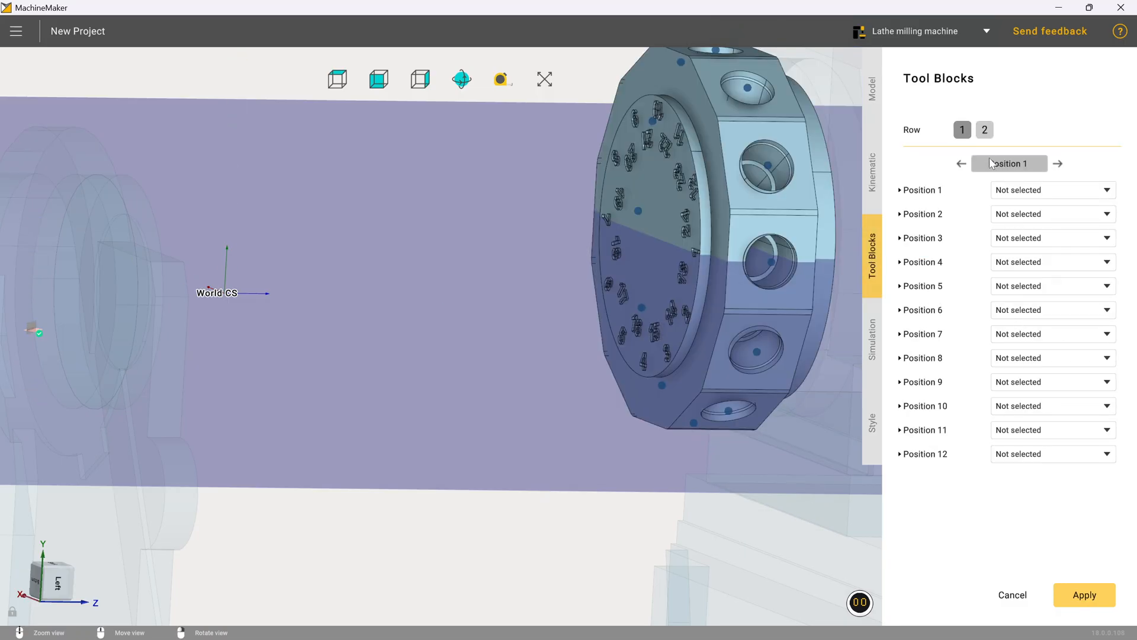
left_click(984, 132)
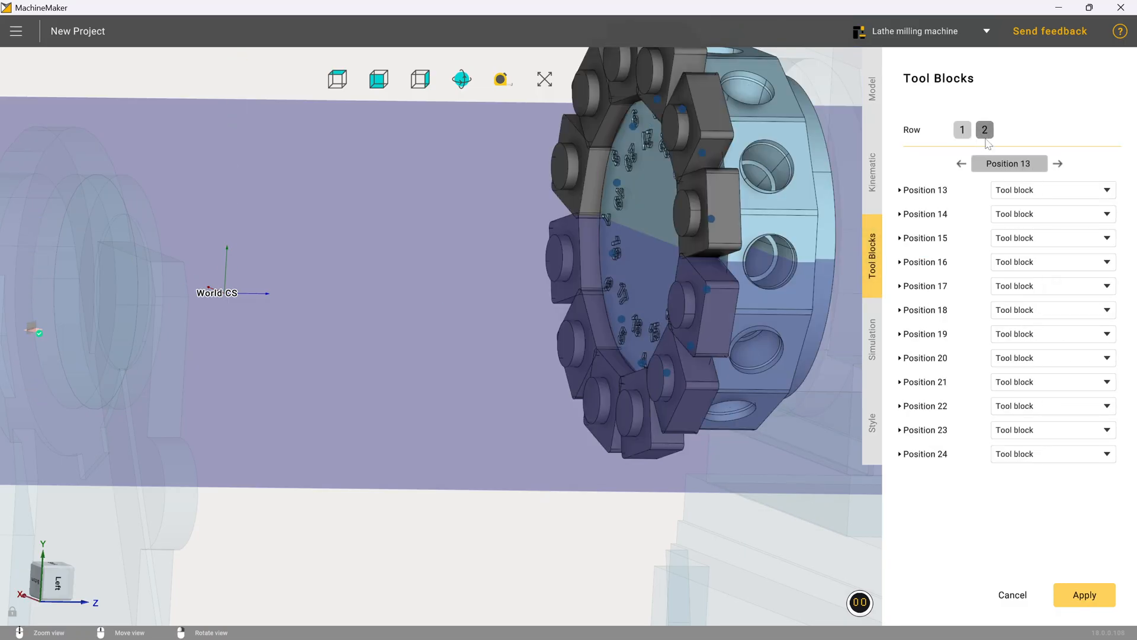
left_click(1055, 195)
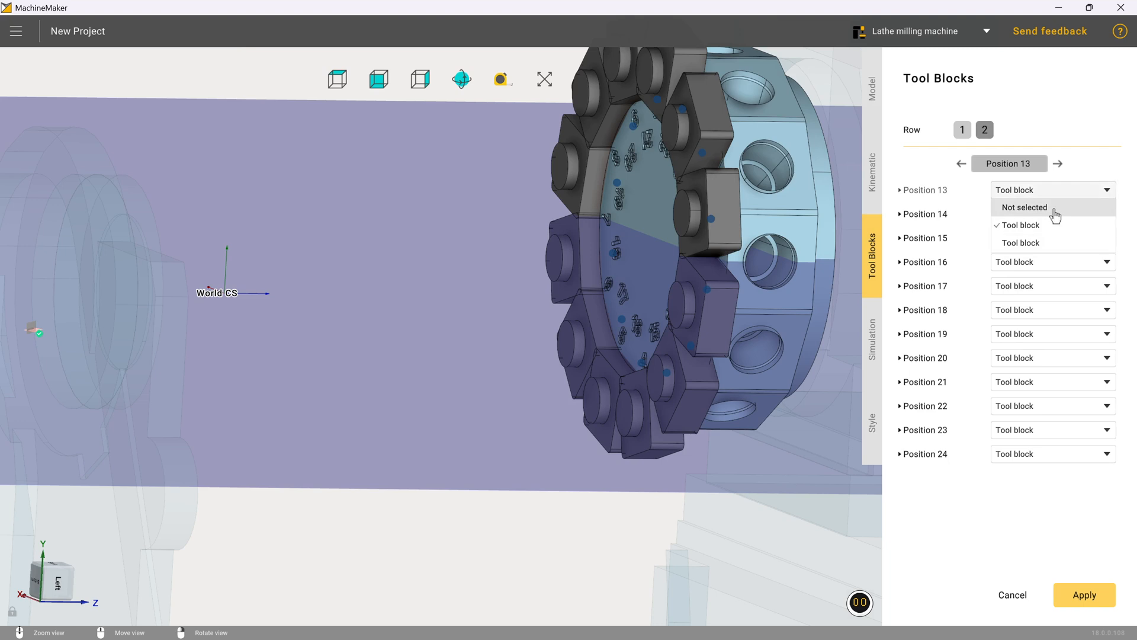
left_click(1055, 209)
left_click(1054, 218)
left_click(1055, 231)
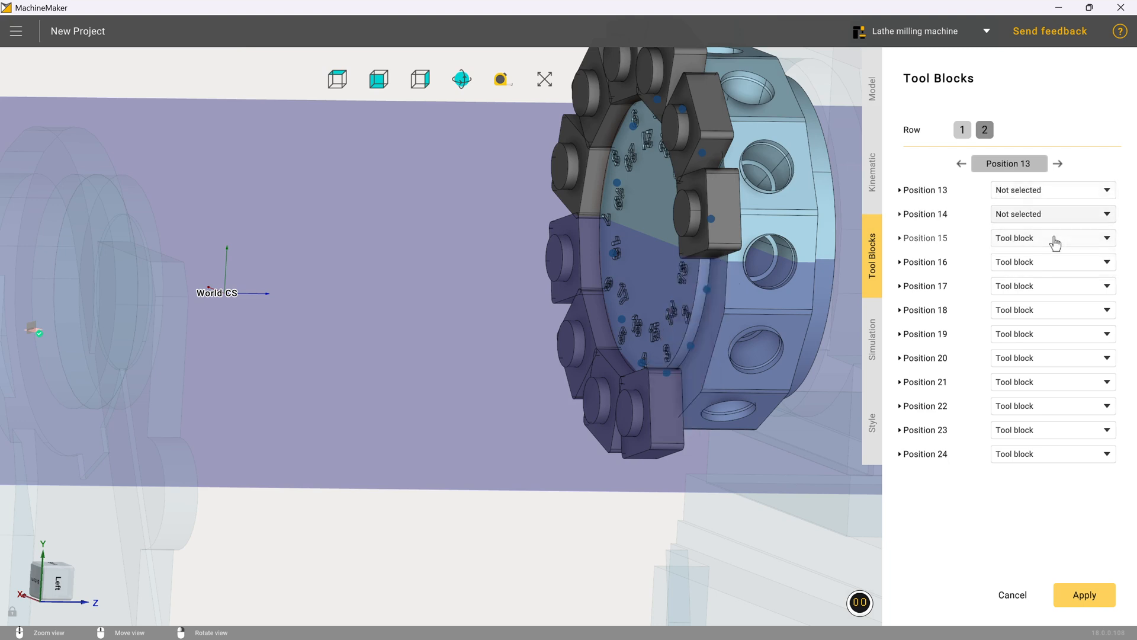
left_click(1055, 241)
left_click(1056, 256)
left_click(1052, 263)
left_click(1051, 279)
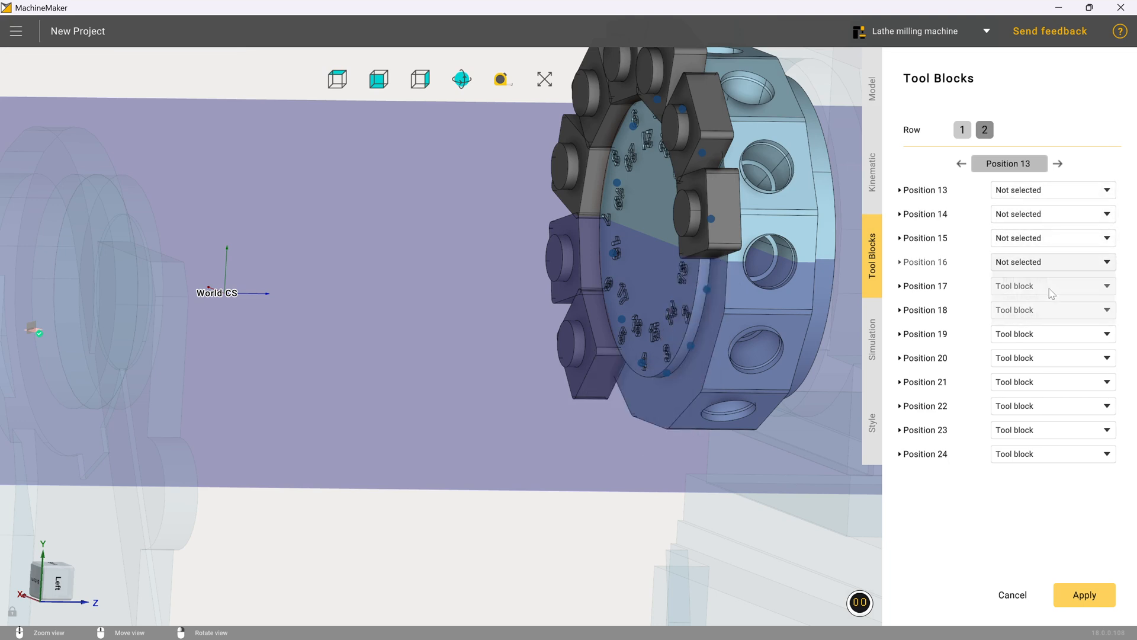
left_click(1050, 286)
left_click(1050, 304)
left_click(1048, 310)
left_click(1048, 327)
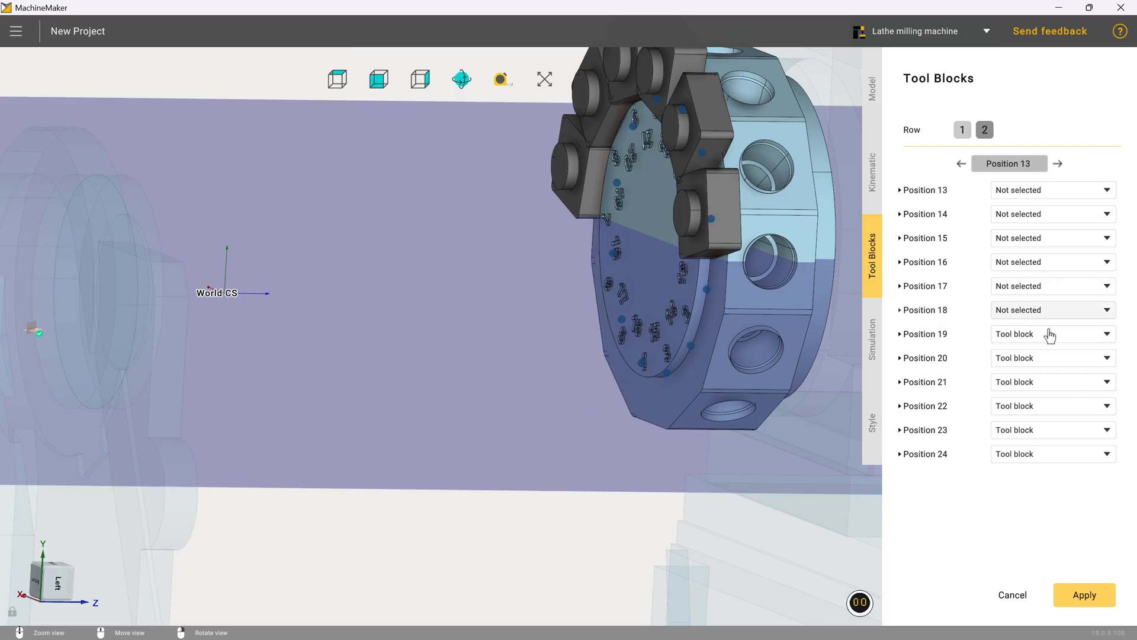
left_click(1047, 334)
left_click(1047, 349)
left_click(1047, 358)
left_click(1050, 375)
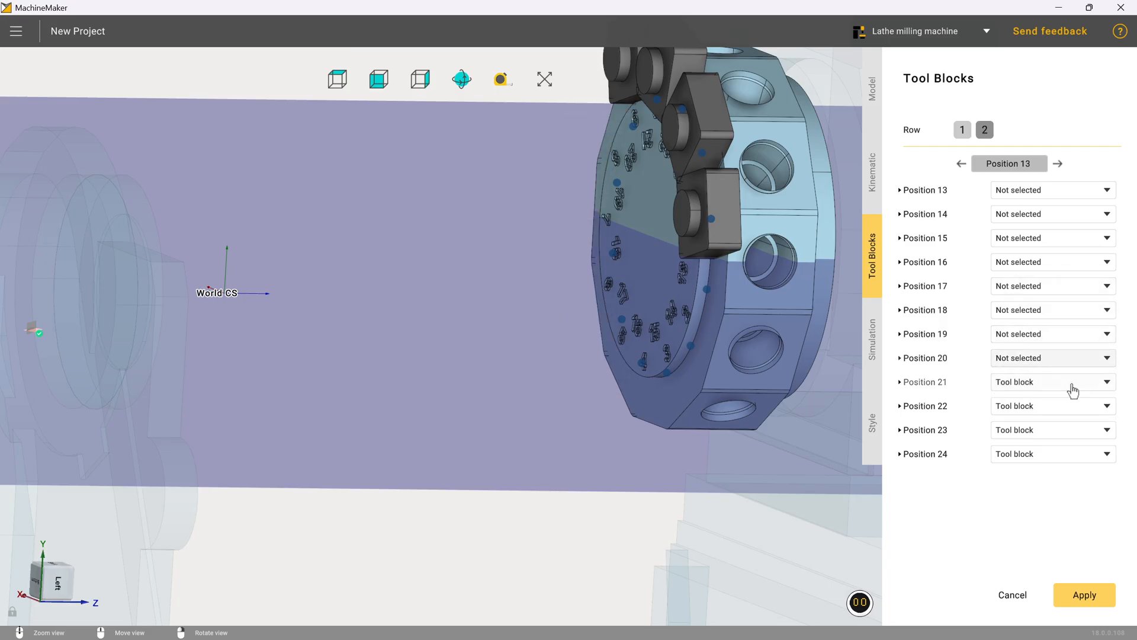
left_click(1072, 391)
left_click(1070, 400)
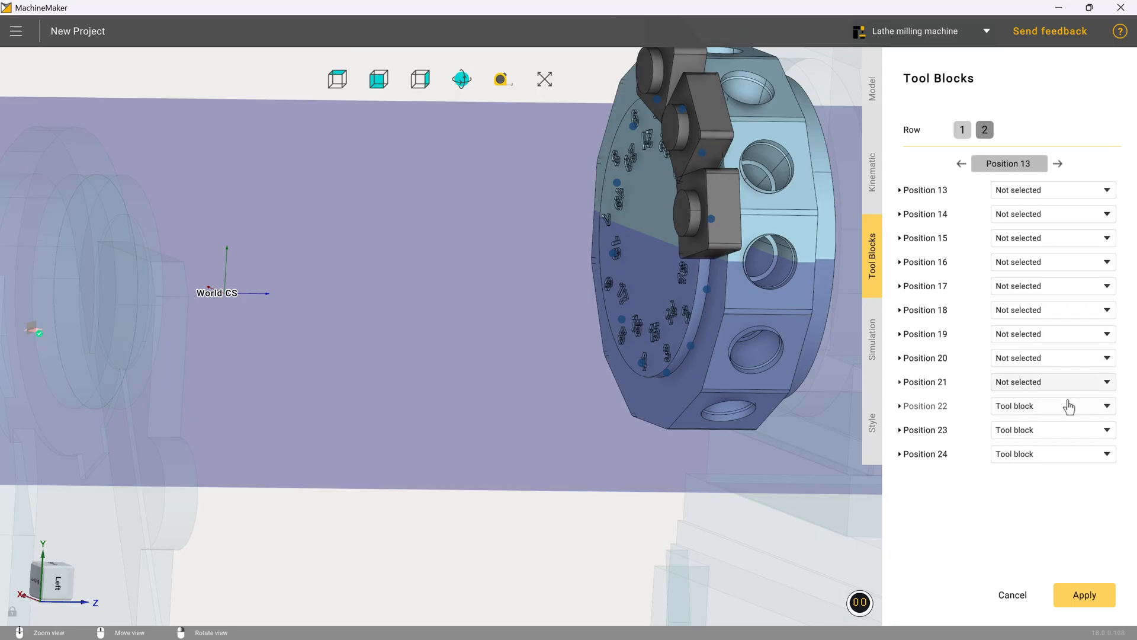
left_click(1069, 408)
left_click(1070, 423)
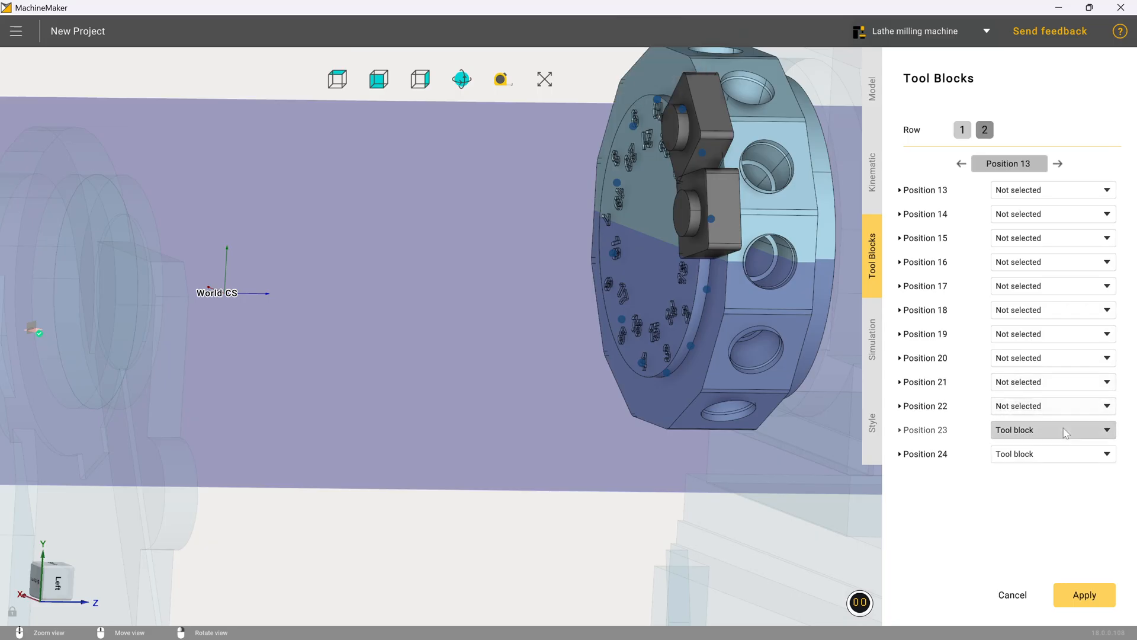
left_click(1065, 430)
left_click(1064, 454)
left_click(1064, 454)
left_click(1066, 472)
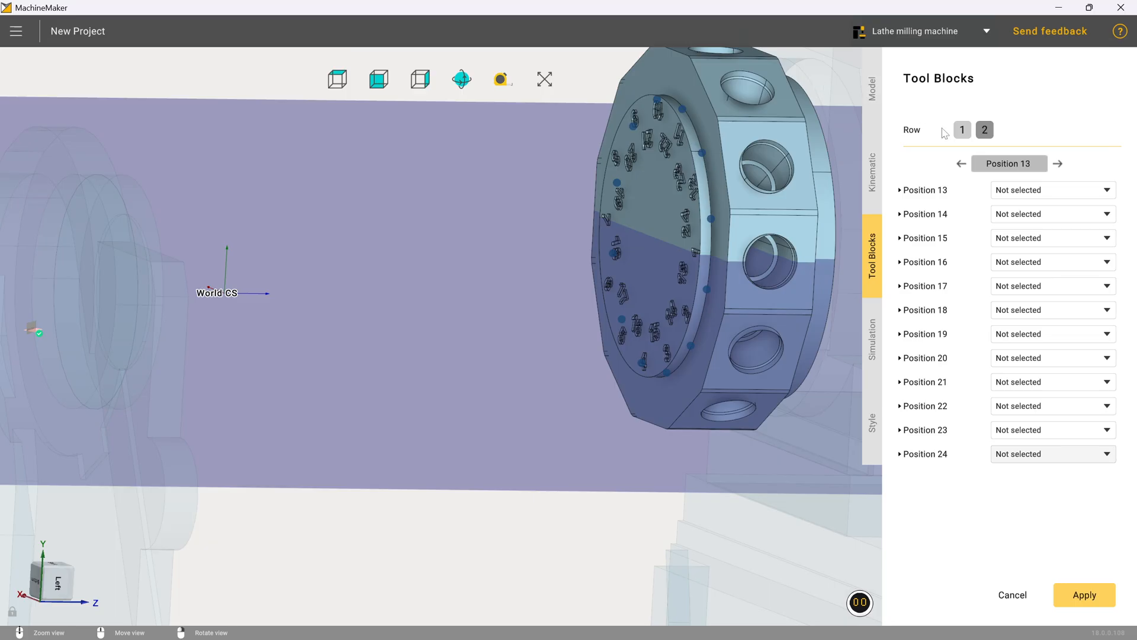
Step: Examine the turret head axis adjustment options of row 1's first positions and the station numbering on the turret
left_click(962, 131)
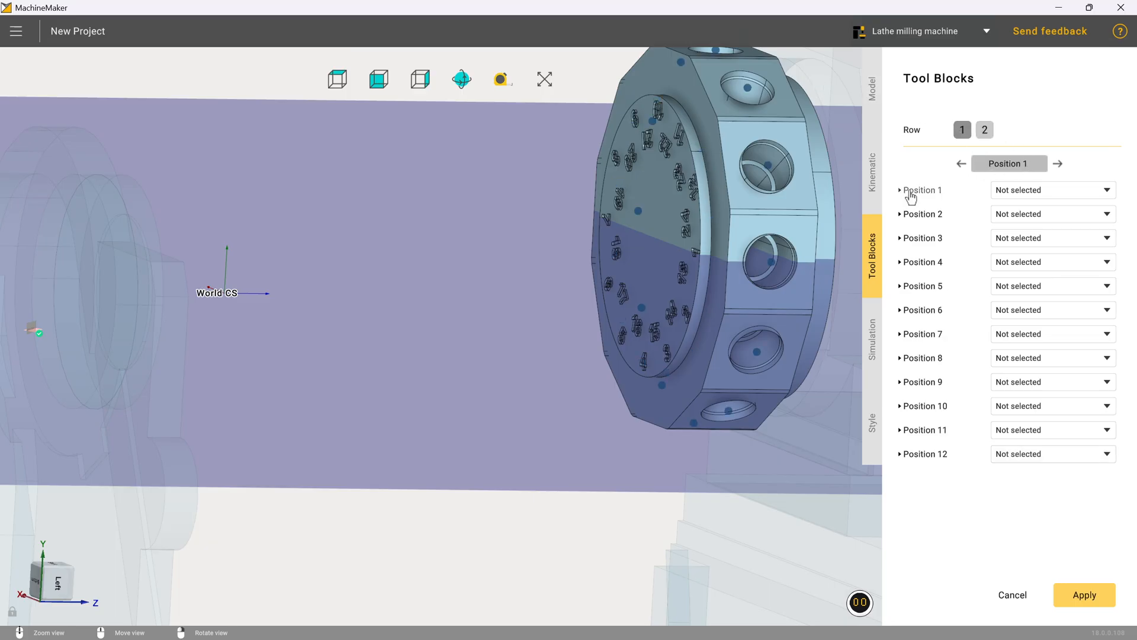
left_click(902, 192)
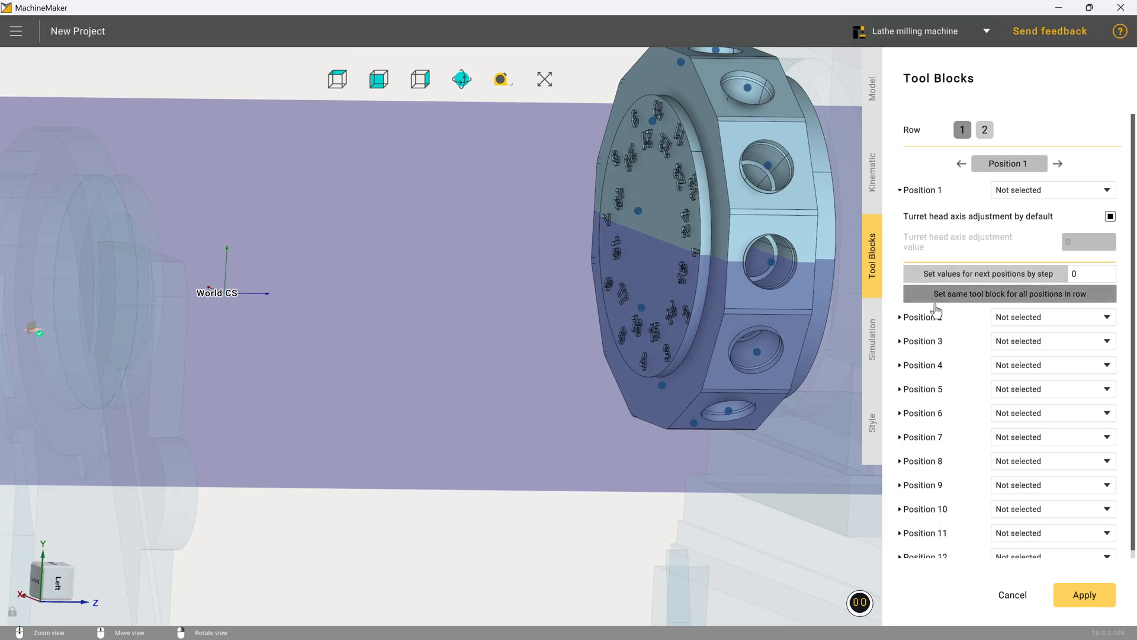
left_click(1075, 272)
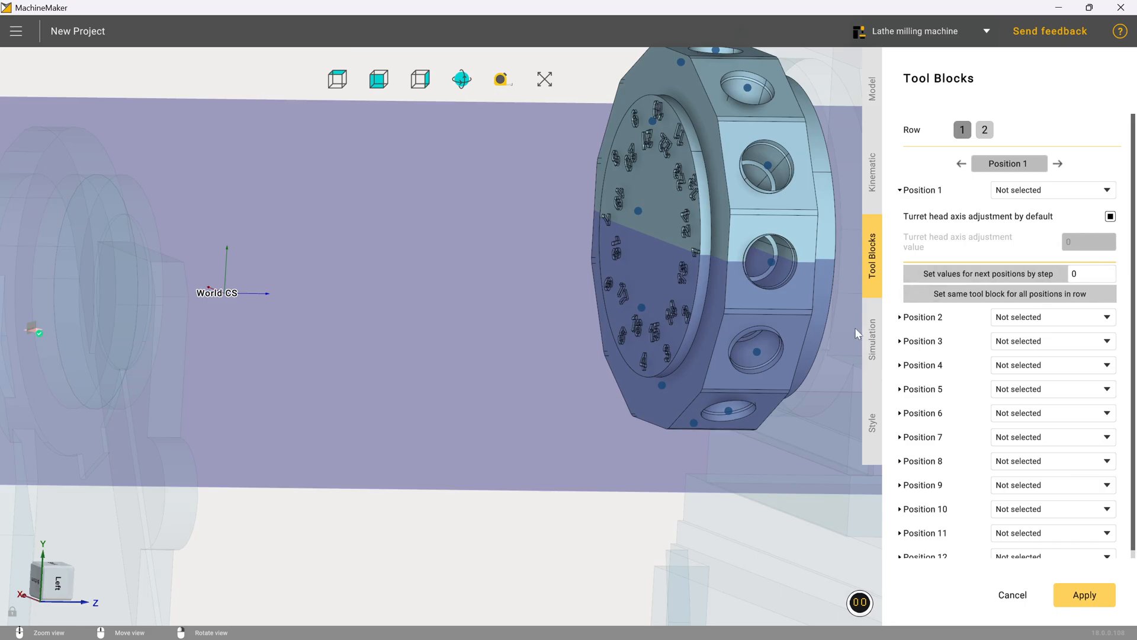
left_click(922, 317)
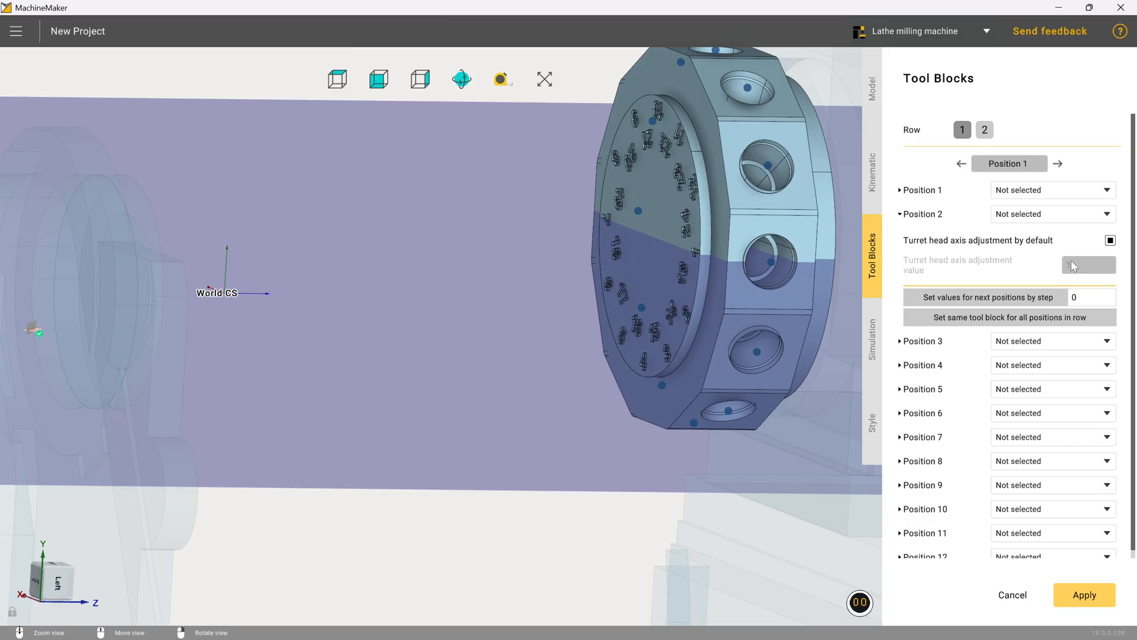
right_click_drag(781, 283, 811, 298)
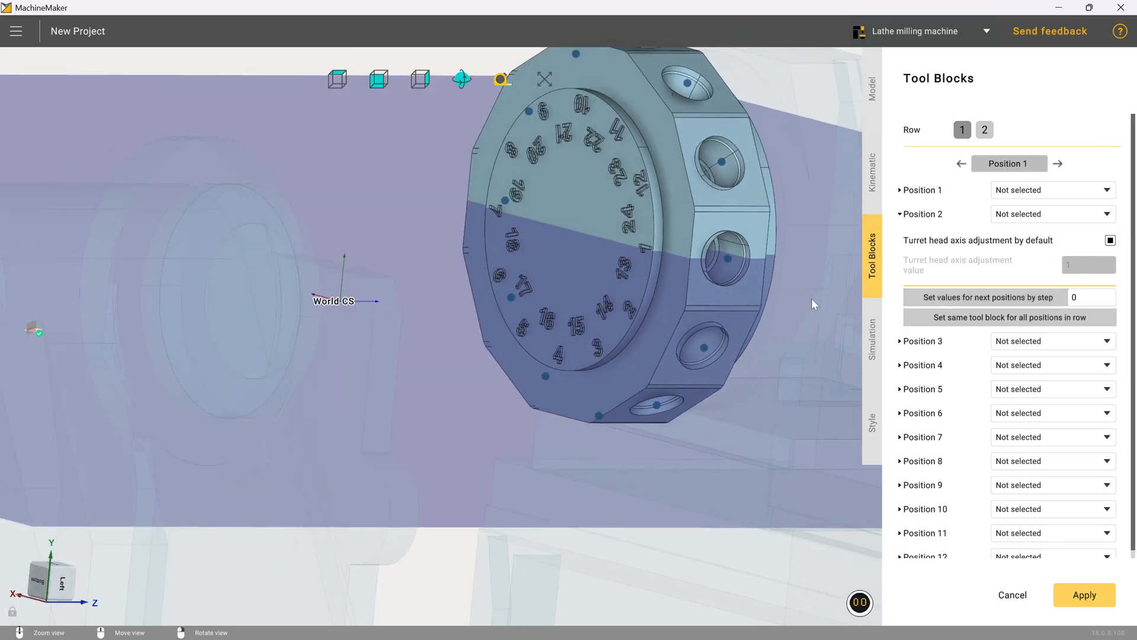
right_click_drag(757, 275, 697, 279)
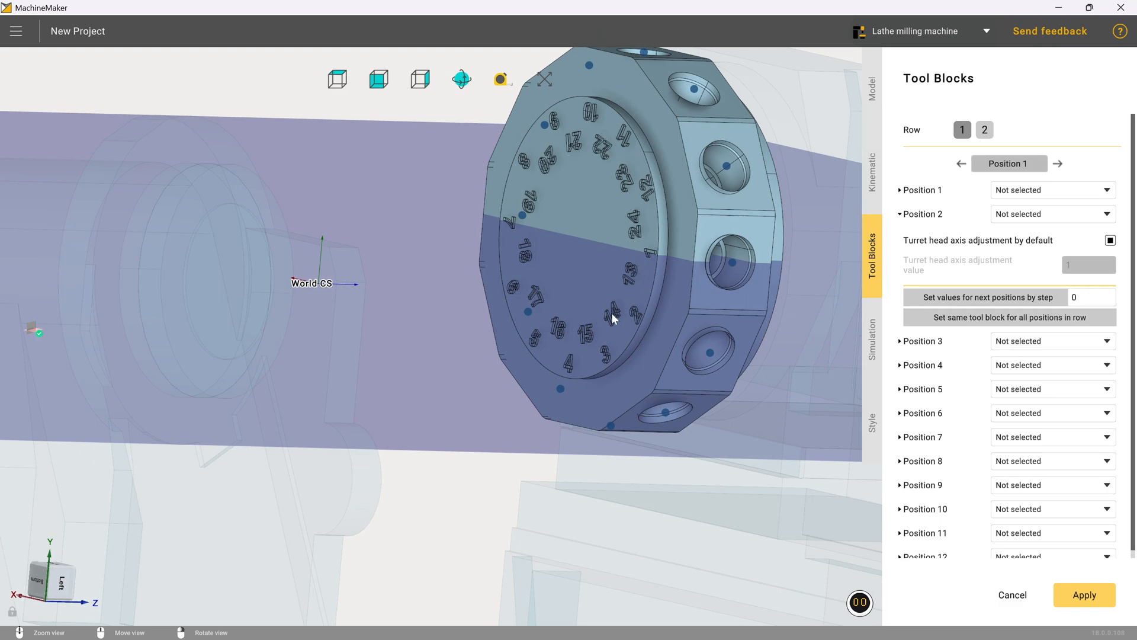
right_click_drag(578, 330, 643, 290)
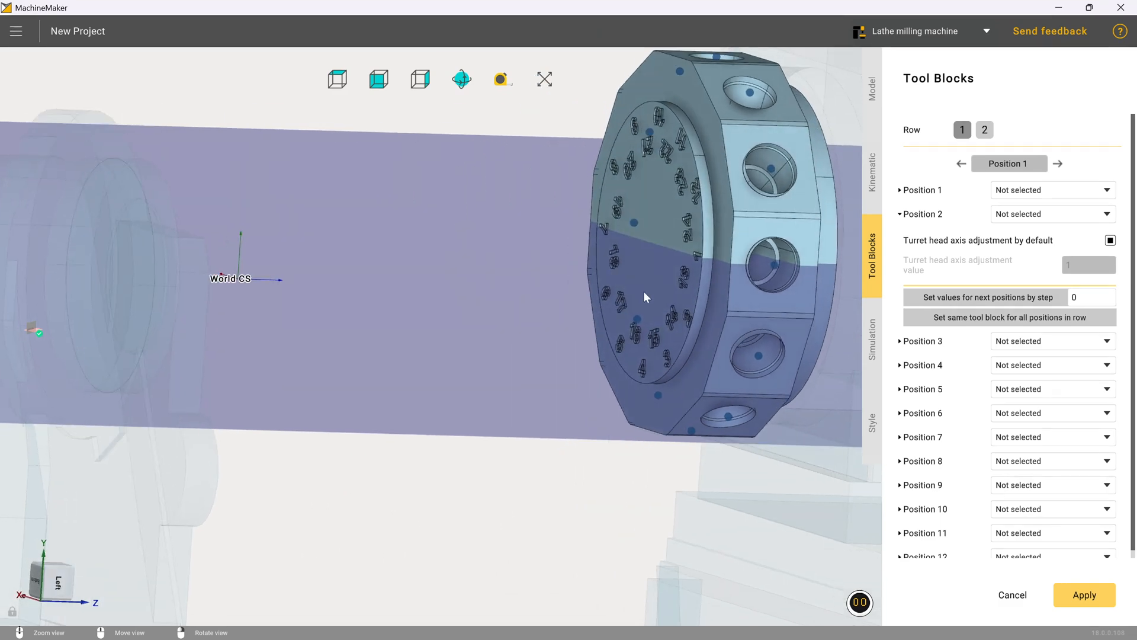
left_click(921, 215)
left_click(924, 191)
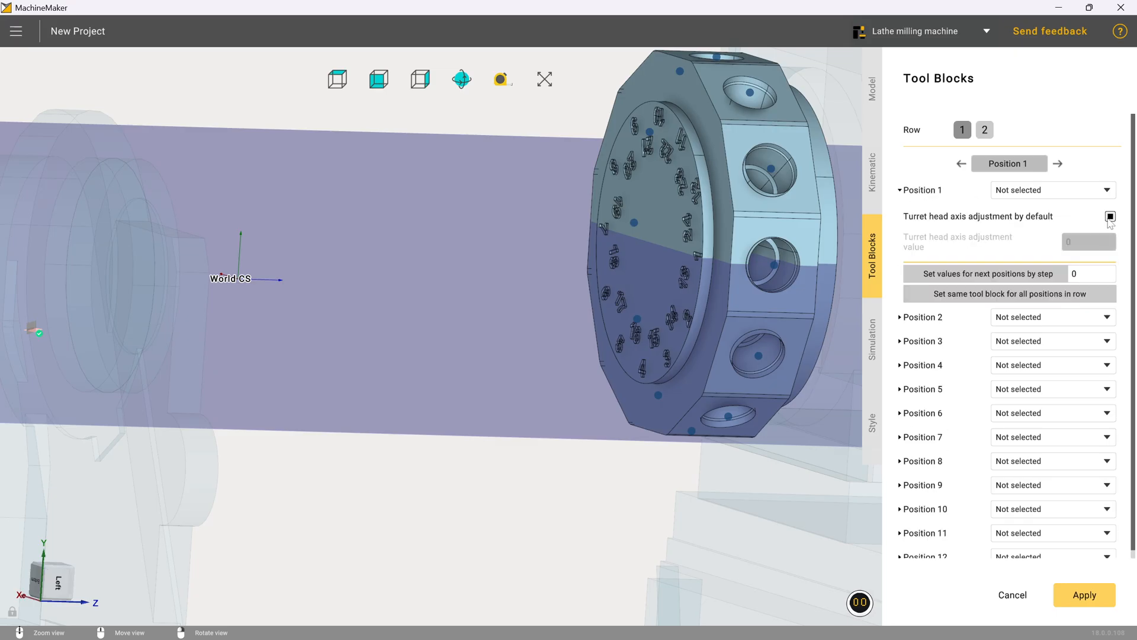
Step: Turn off default turret head axis adjustment for position 1 and apply values to the next positions with a step of 2
left_click(1110, 216)
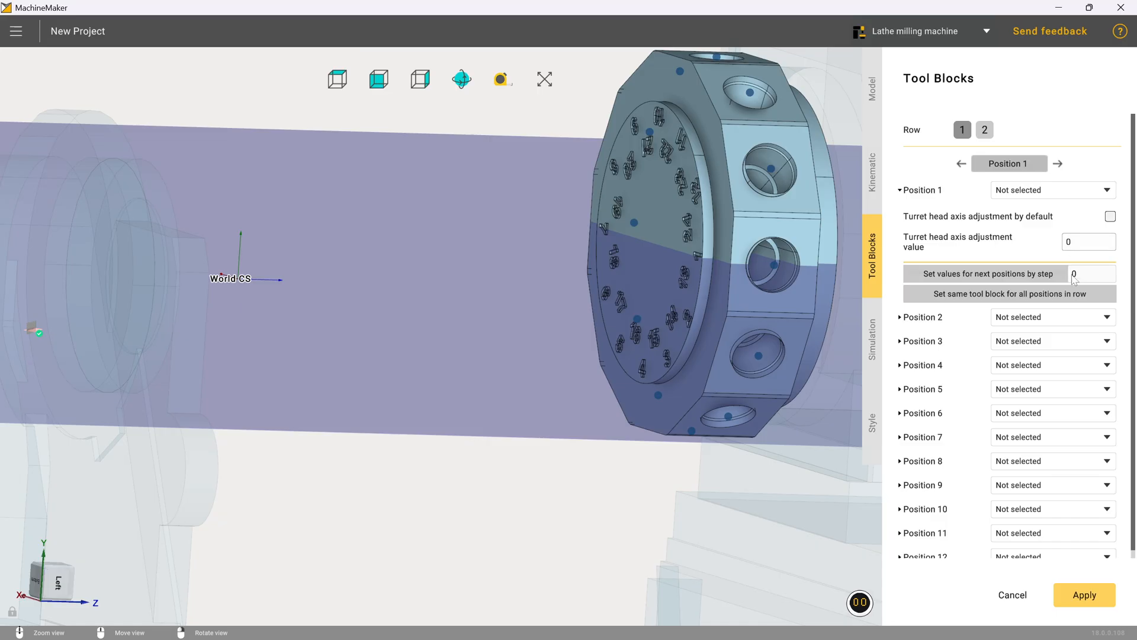
left_click(1085, 276)
type("2")
left_click(1014, 274)
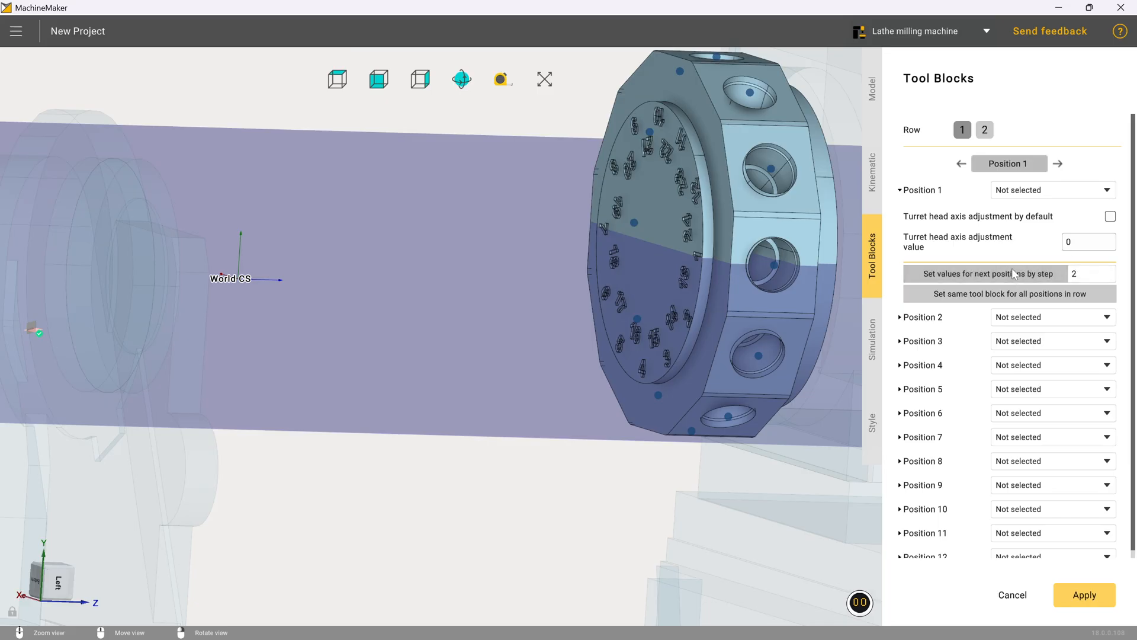
left_click(916, 320)
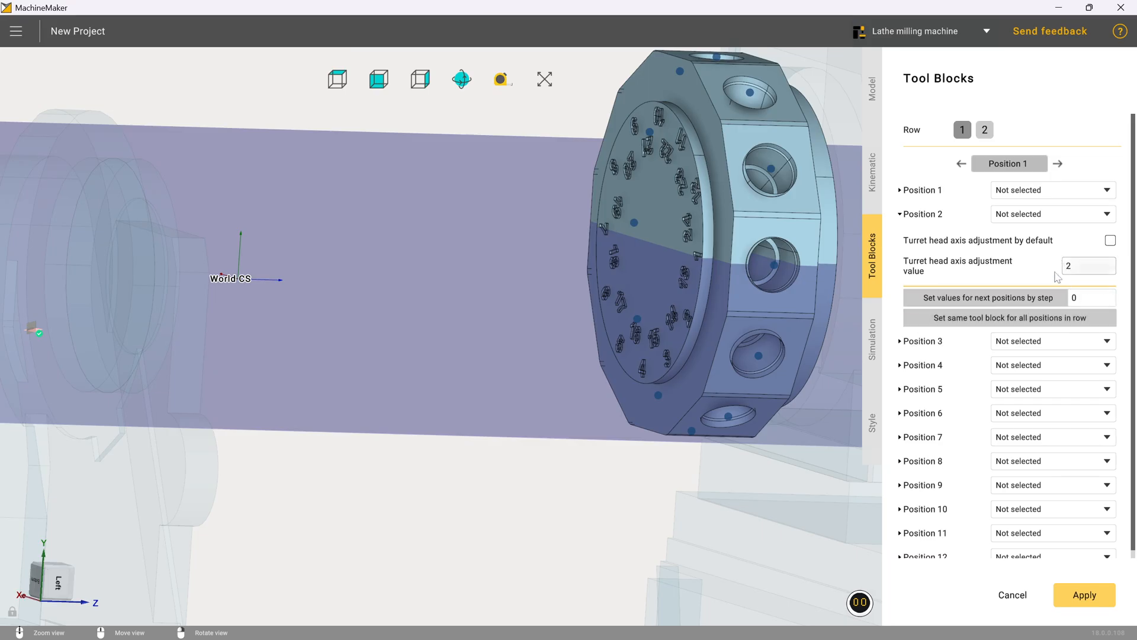
left_click(929, 341)
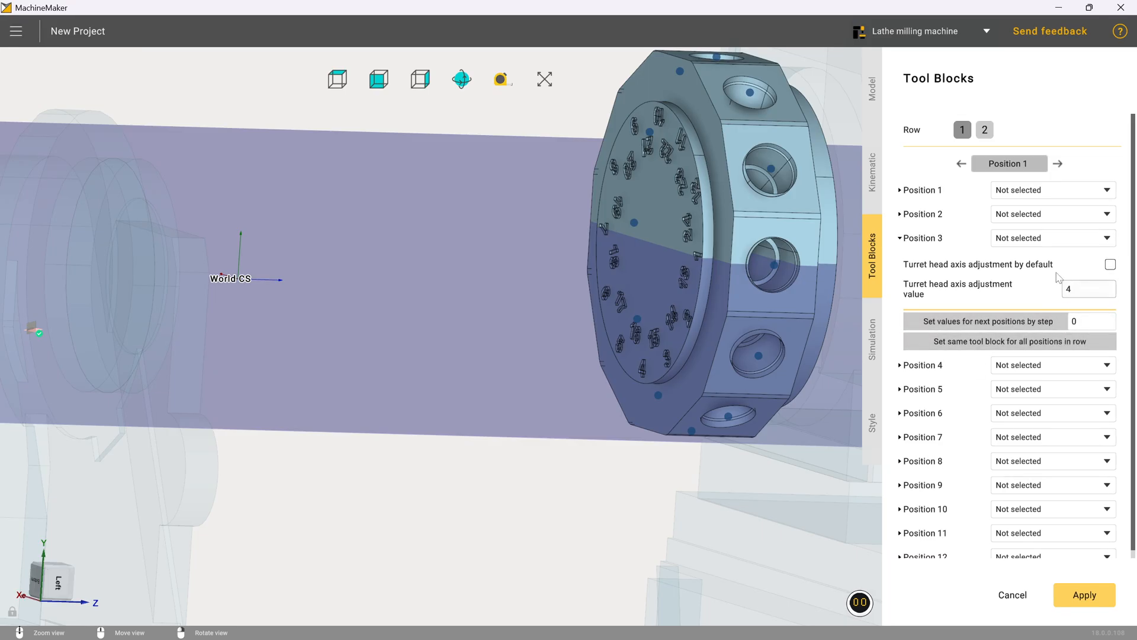
left_click(939, 366)
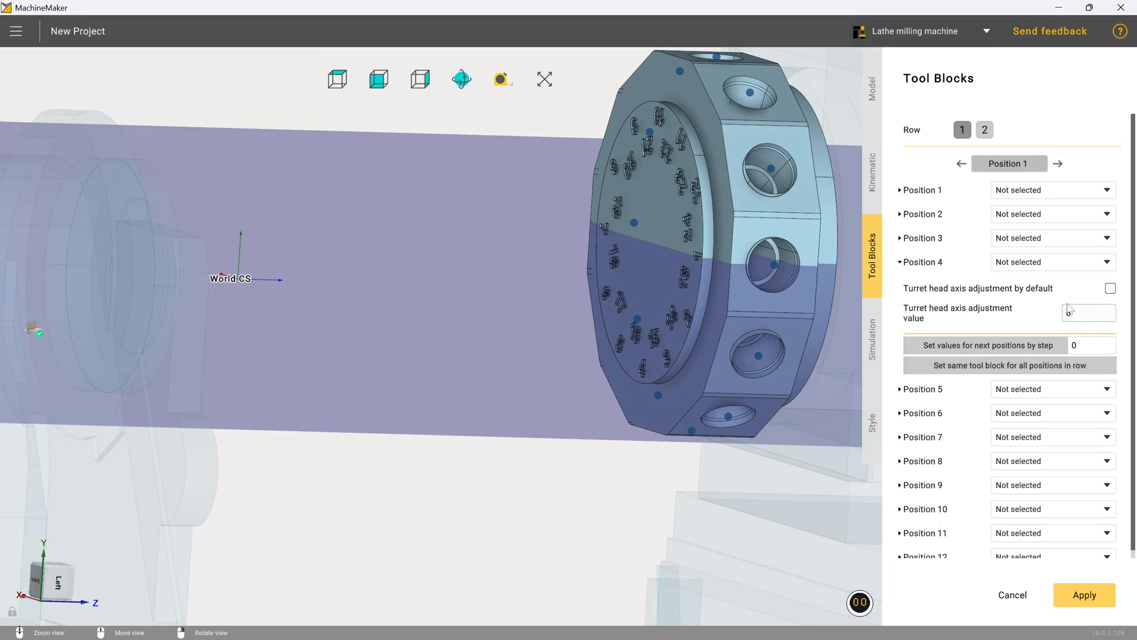
left_click(927, 389)
left_click(942, 417)
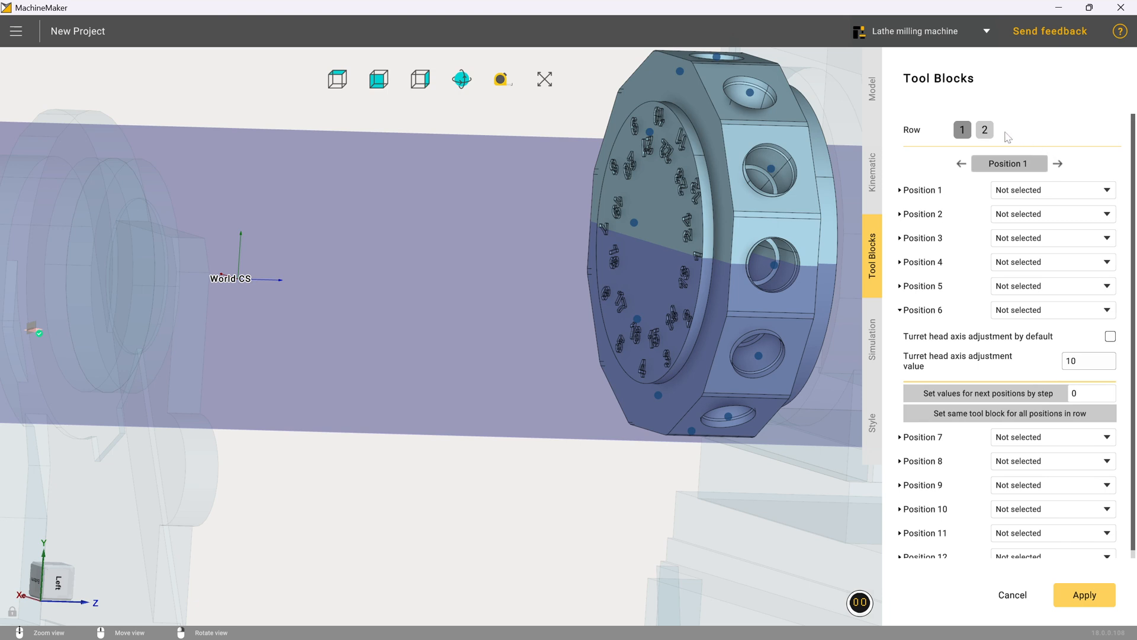
Step: In row 2, turn off default turret head axis adjustment for position 13, set its value to 1, and apply values to the next positions with a step of 2
left_click(986, 130)
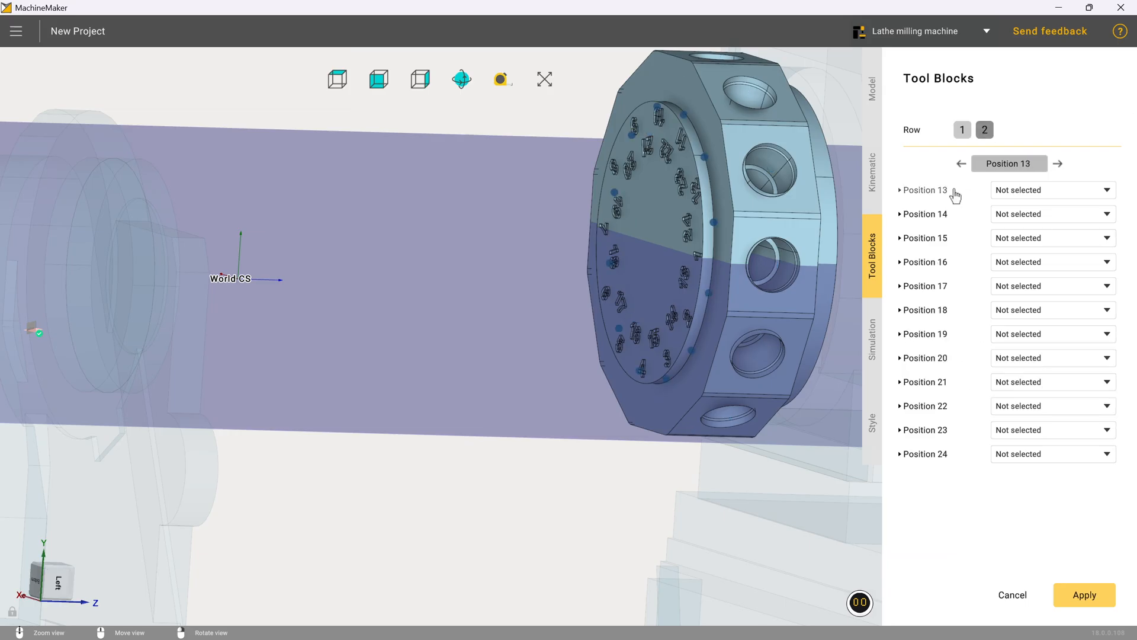
left_click(935, 191)
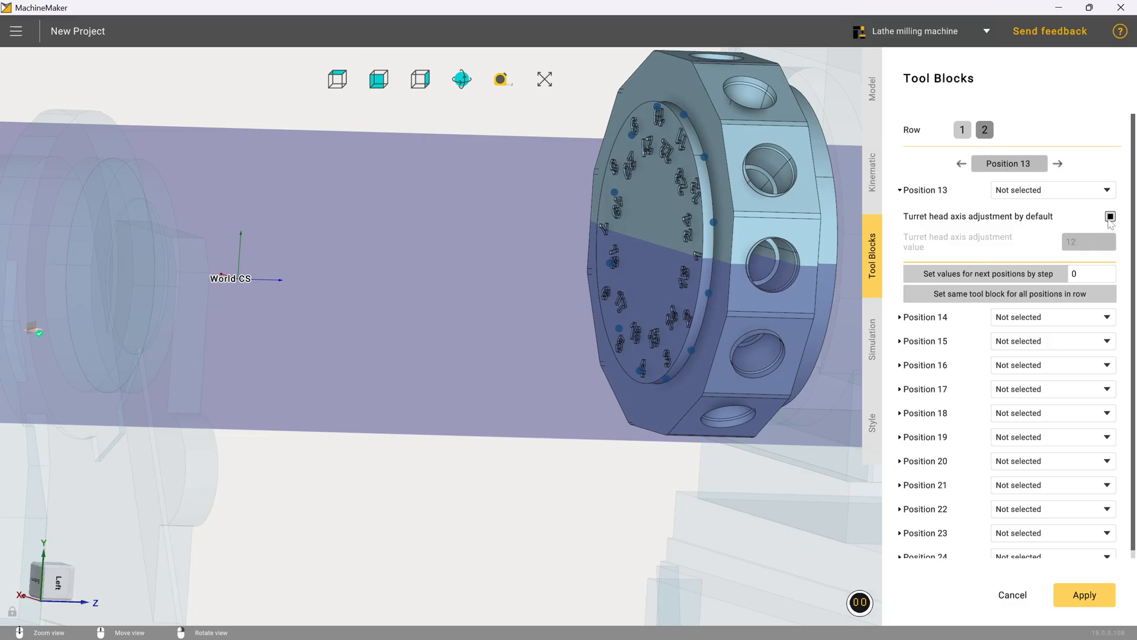
left_click(1110, 217)
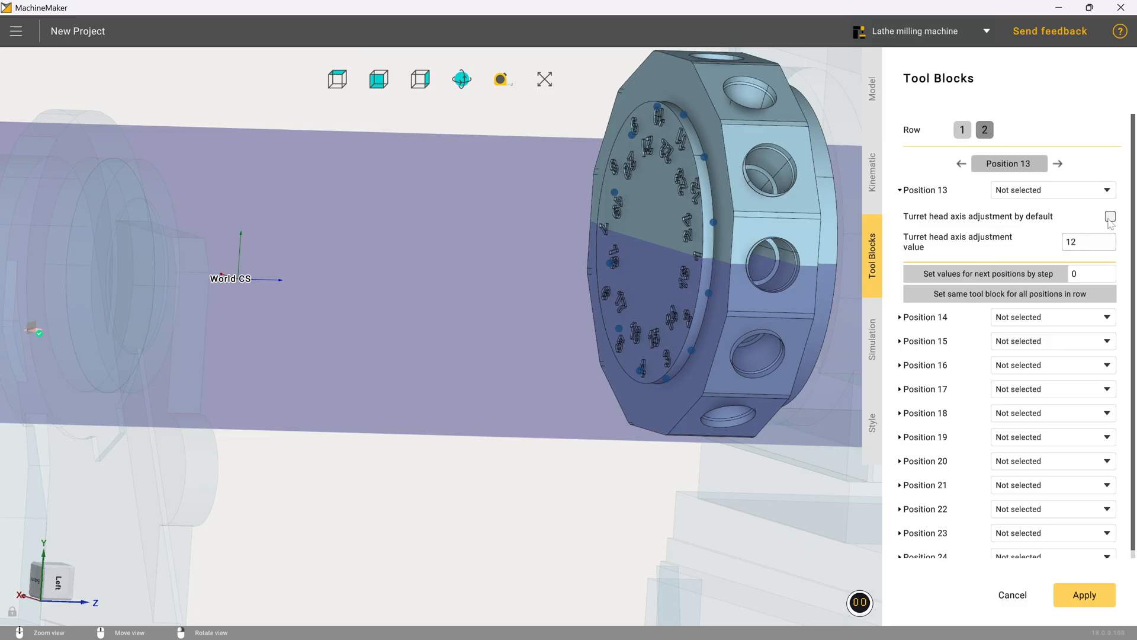
double_click(1082, 247)
type("1")
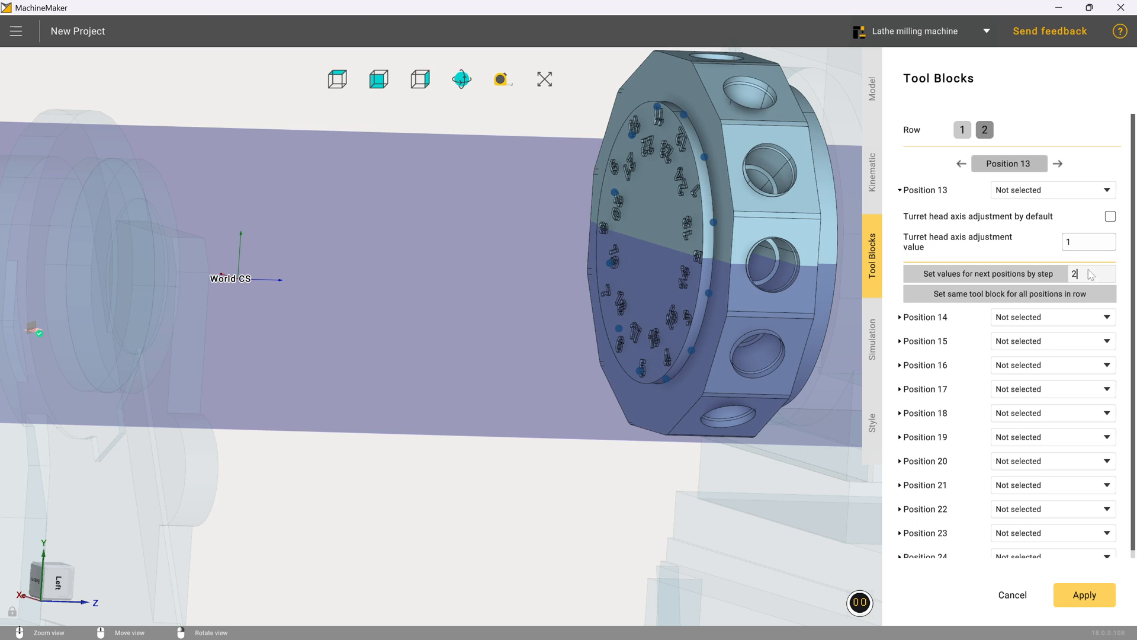
left_click(963, 271)
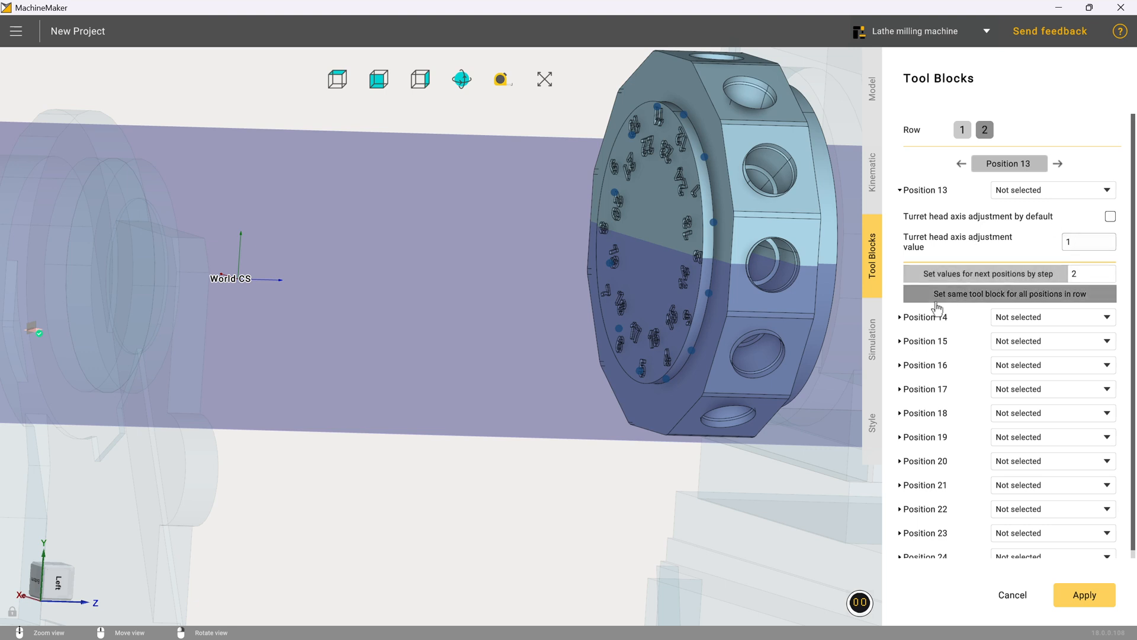
Step: Examine the turret head axis adjustment values of positions 14 to 16 and the station numbers on the turret face
left_click(907, 320)
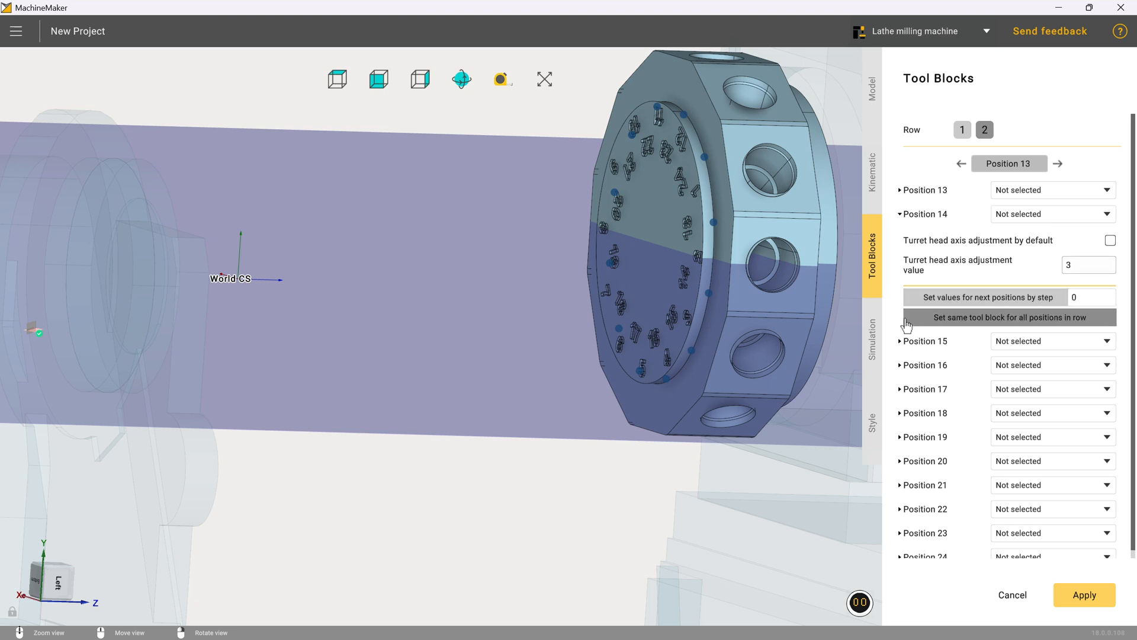
left_click(919, 343)
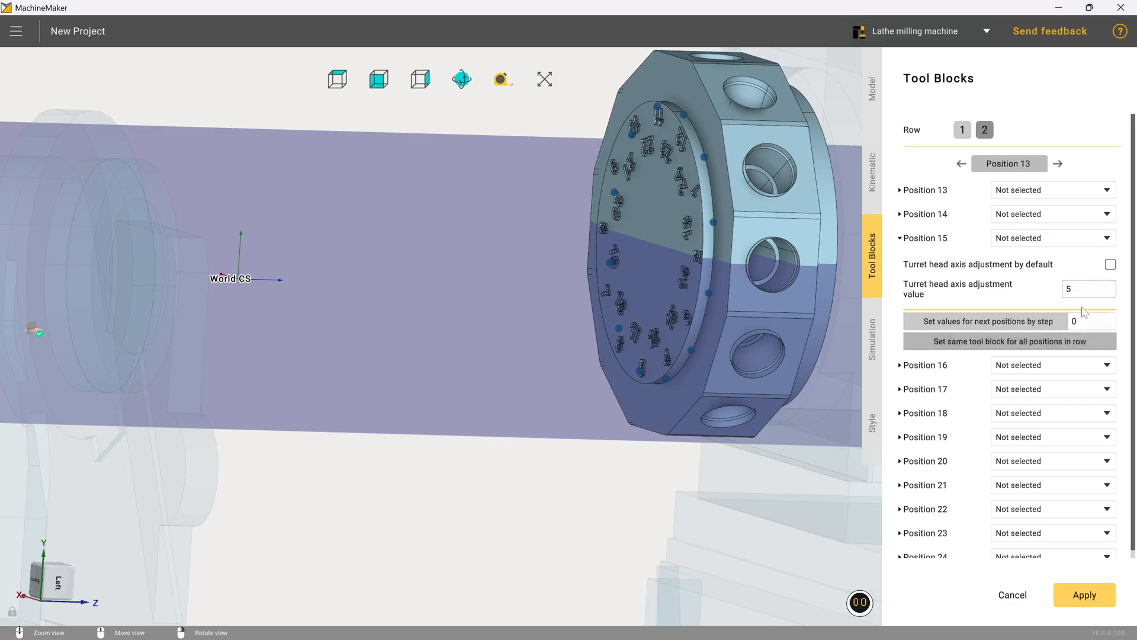
left_click(924, 366)
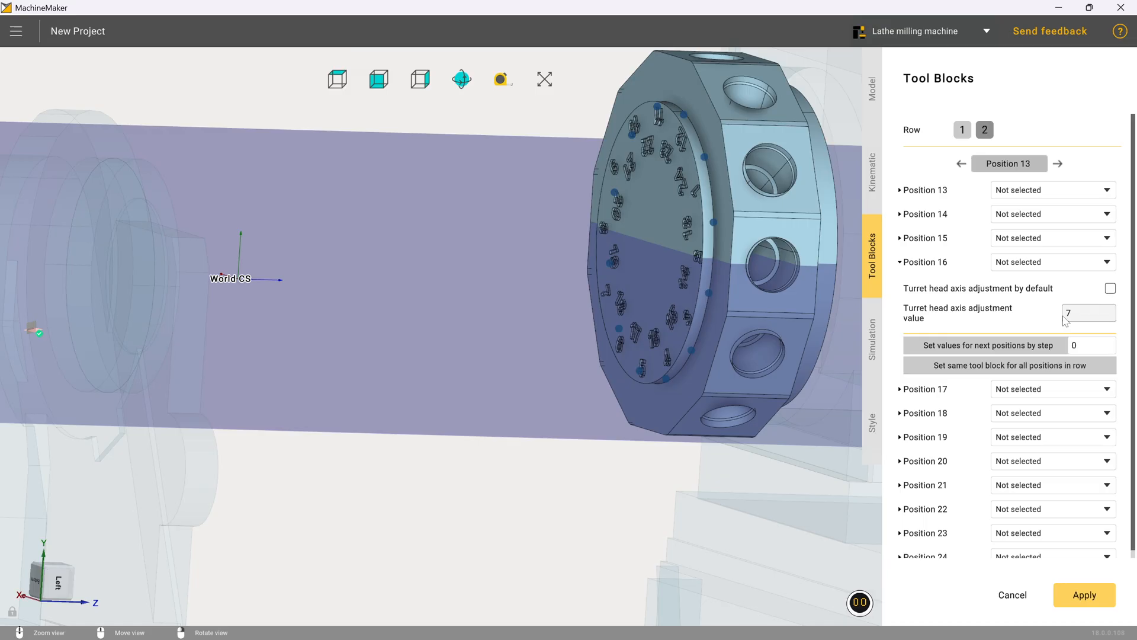
right_click_drag(763, 279, 822, 283)
scroll(782, 297, "down", 2)
scroll(552, 158, "up", 5)
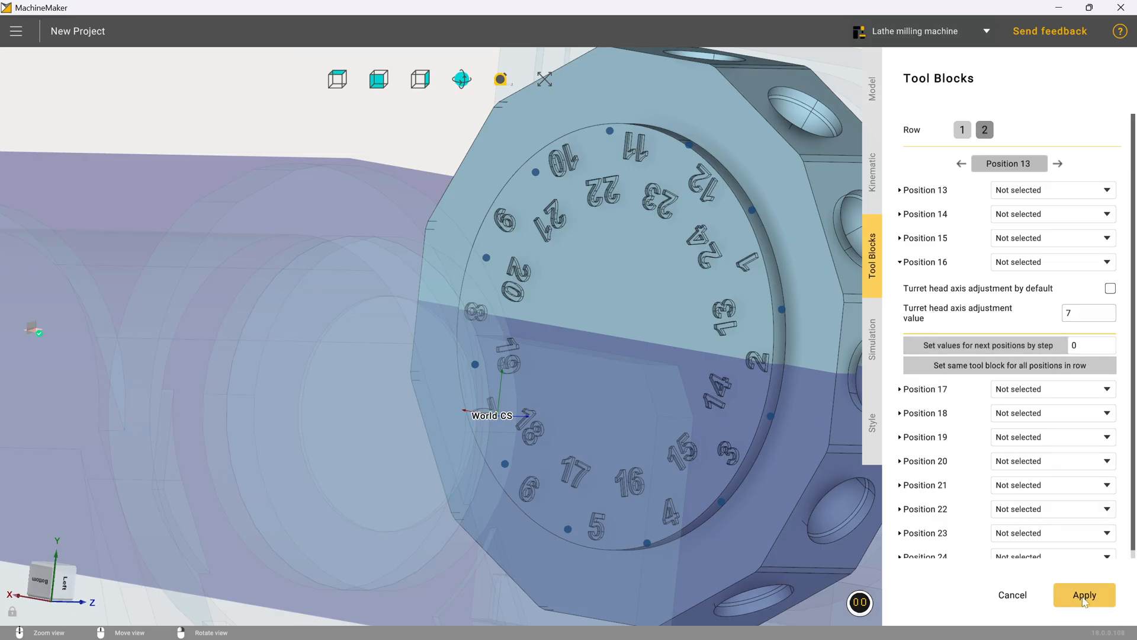
Step: Apply the tool block settings to the turret head node
left_click(1060, 588)
middle_click_drag(724, 292, 737, 351)
scroll(600, 171, "up", 1)
scroll(597, 171, "up", 3)
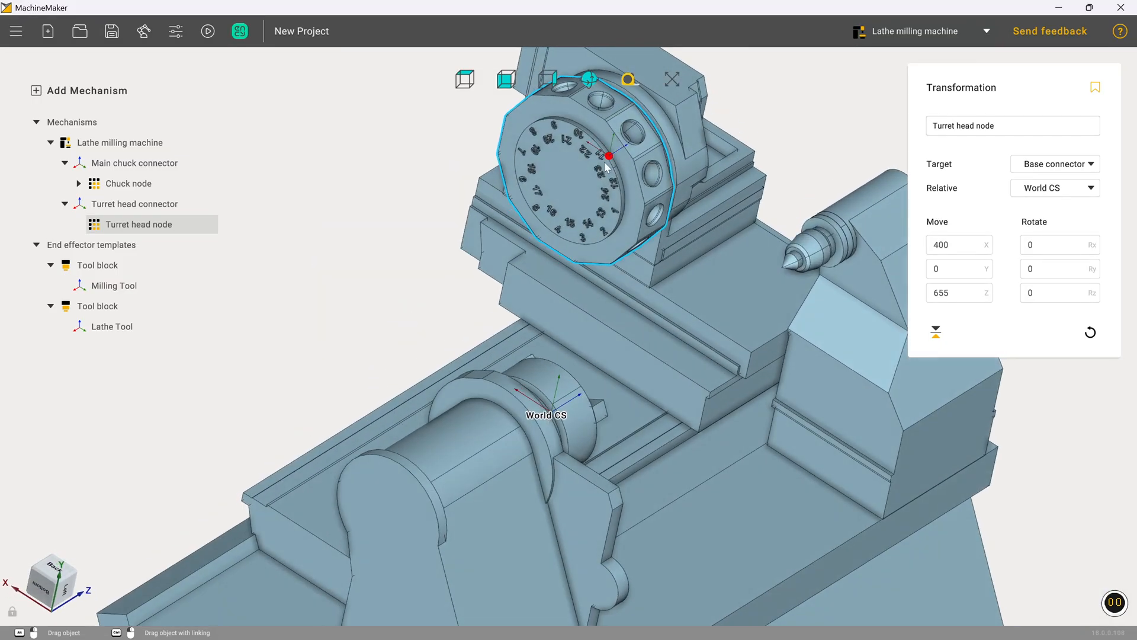